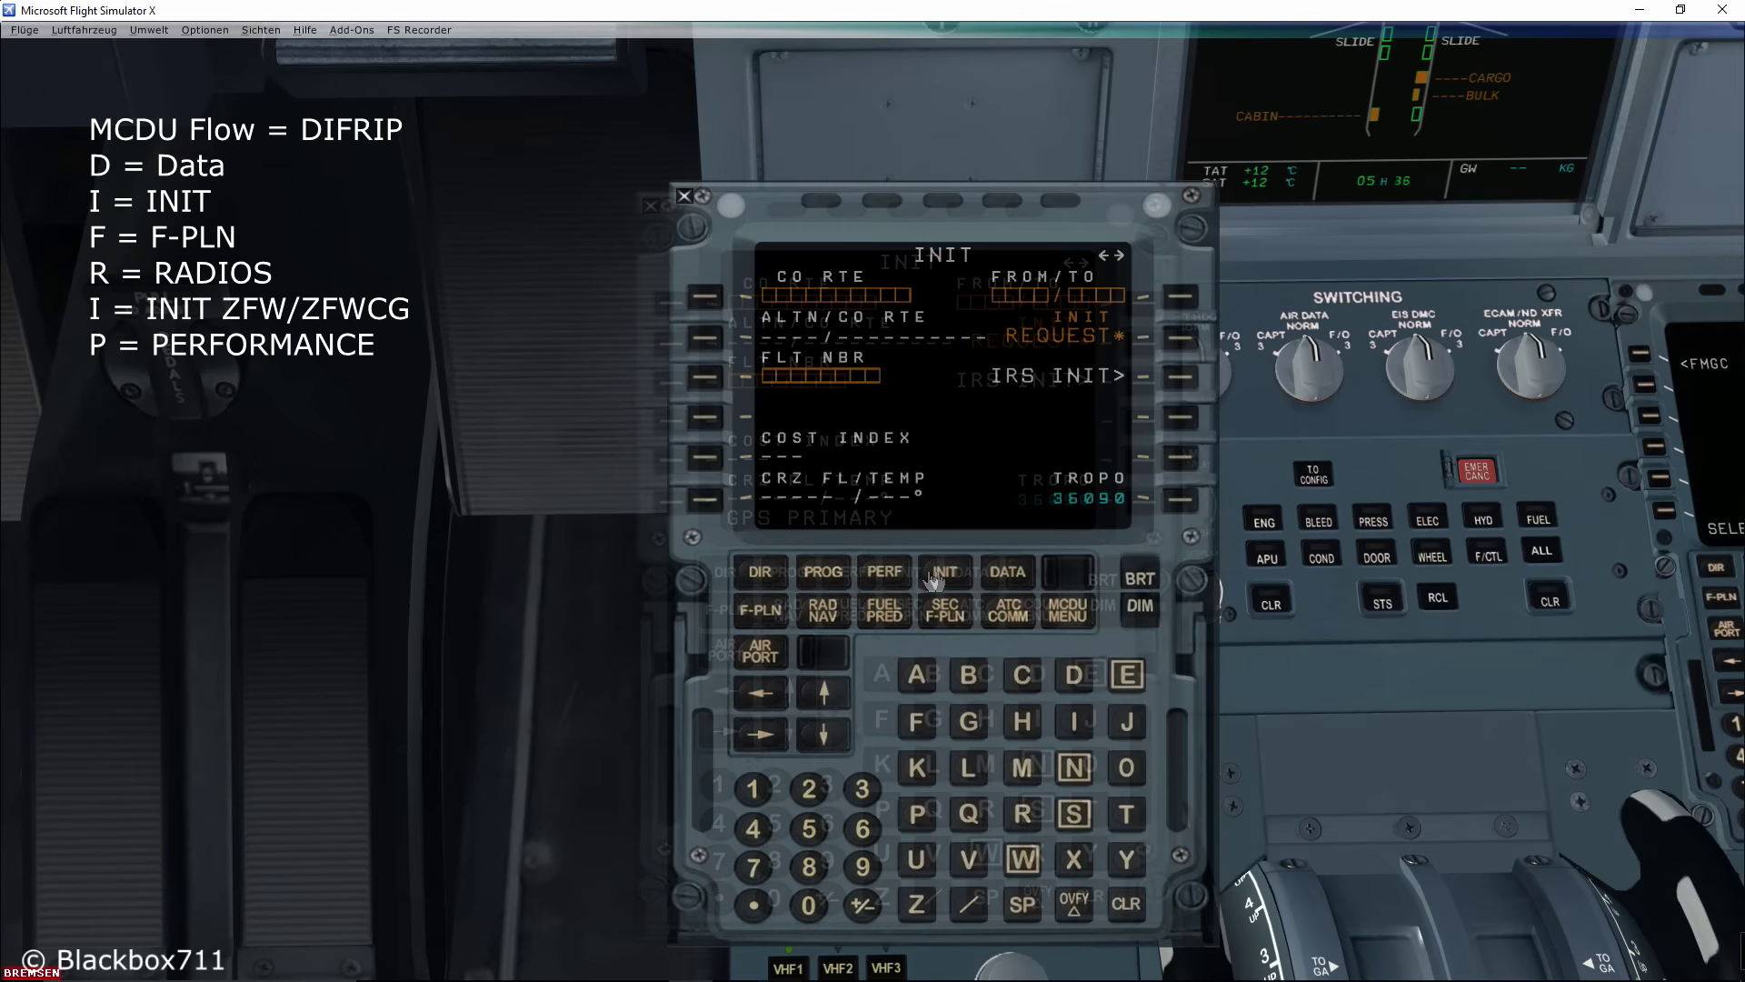
# - Bring up the DATA INDEX page on the A320 MCDU with the DATA key
pyautogui.click(1006, 576)
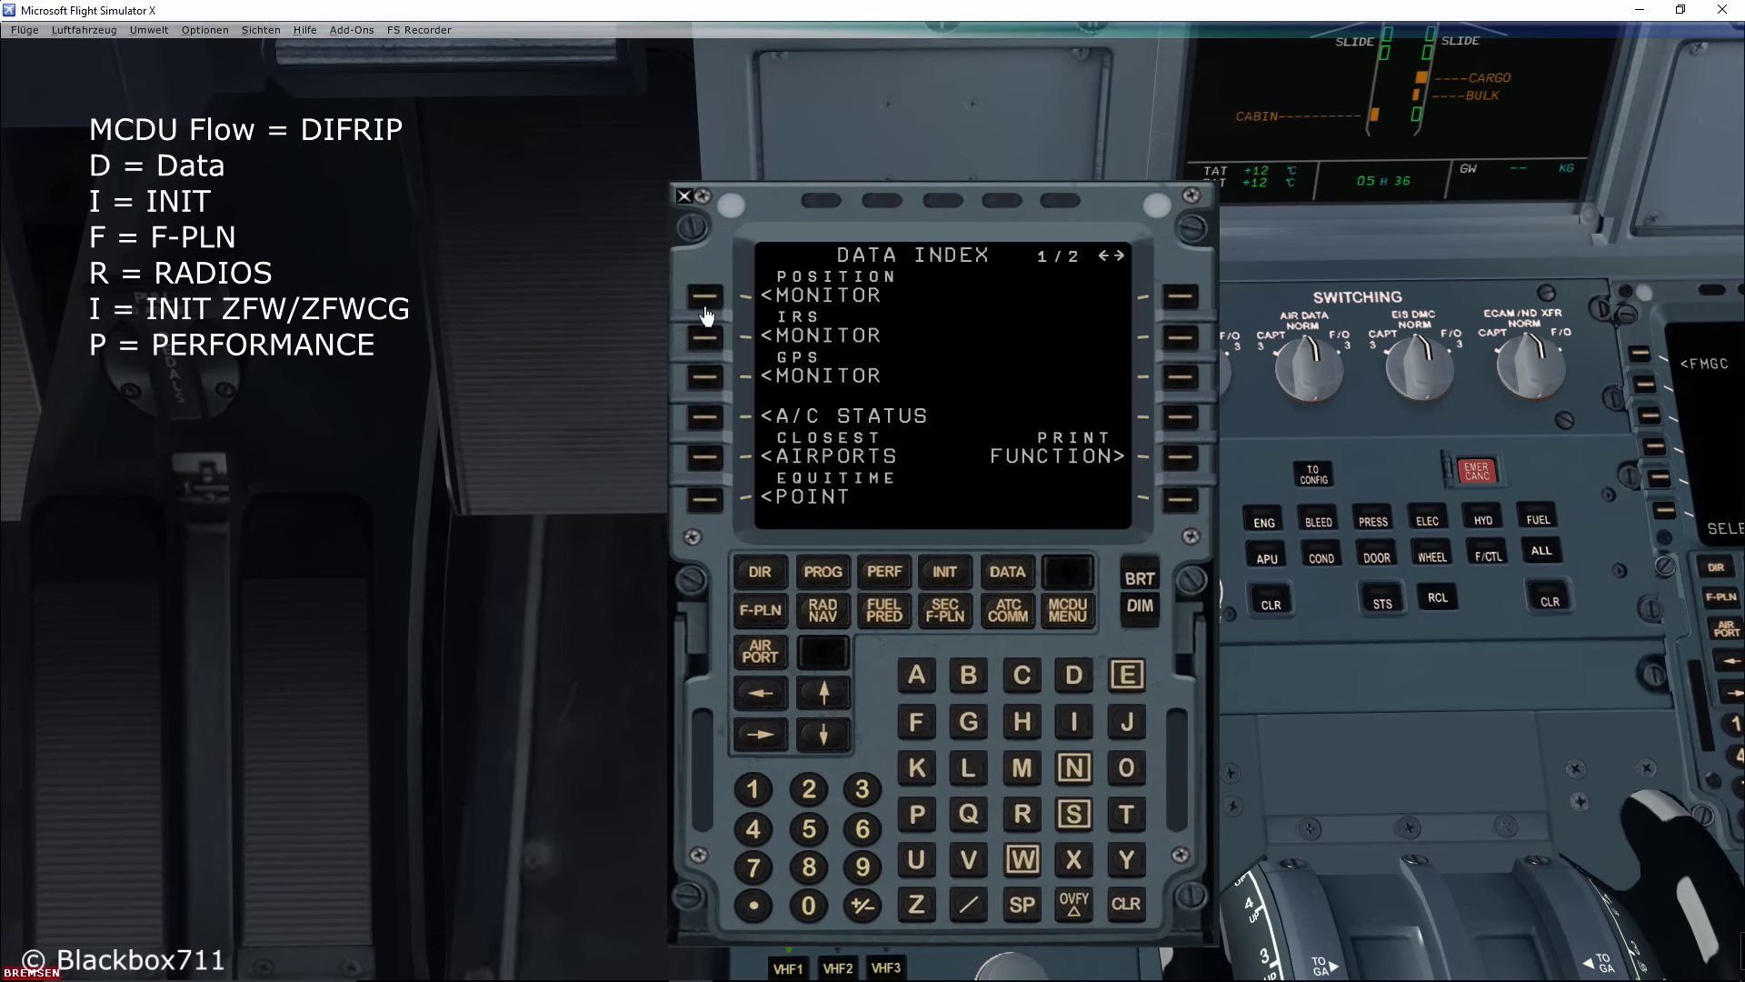
# - Review engine and database on the A320-200 A/C STATUS page, then return to INIT
pyautogui.click(704, 419)
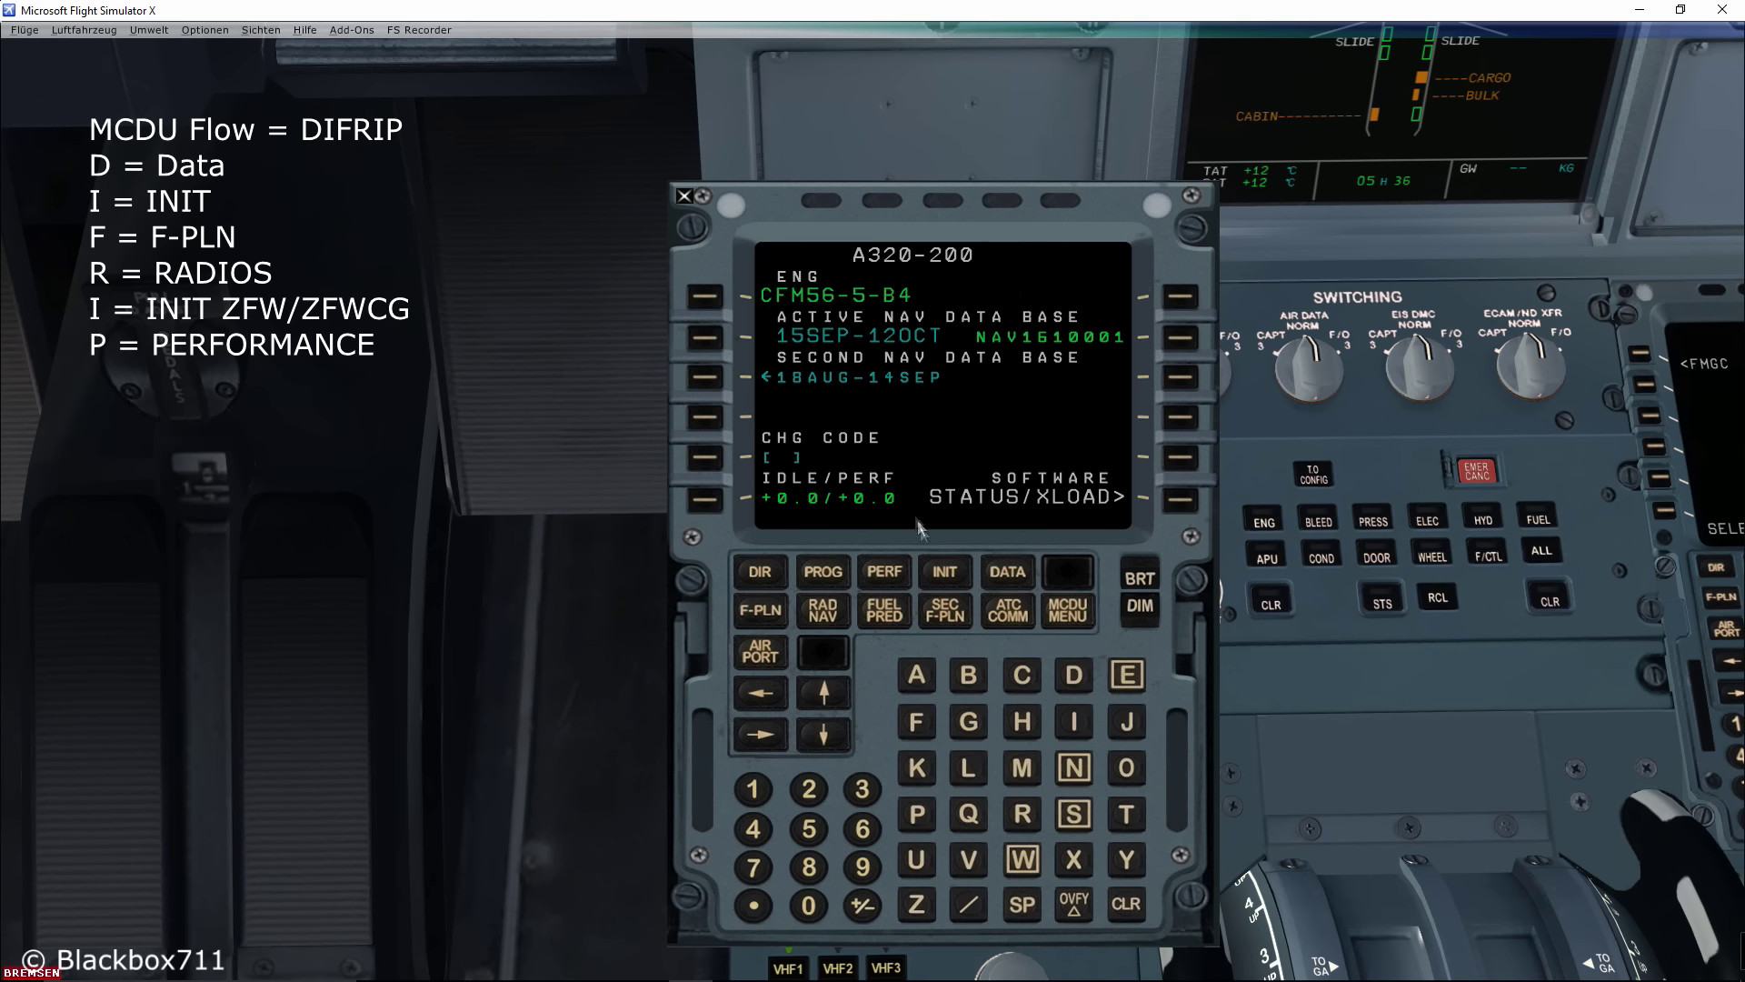
pyautogui.click(945, 574)
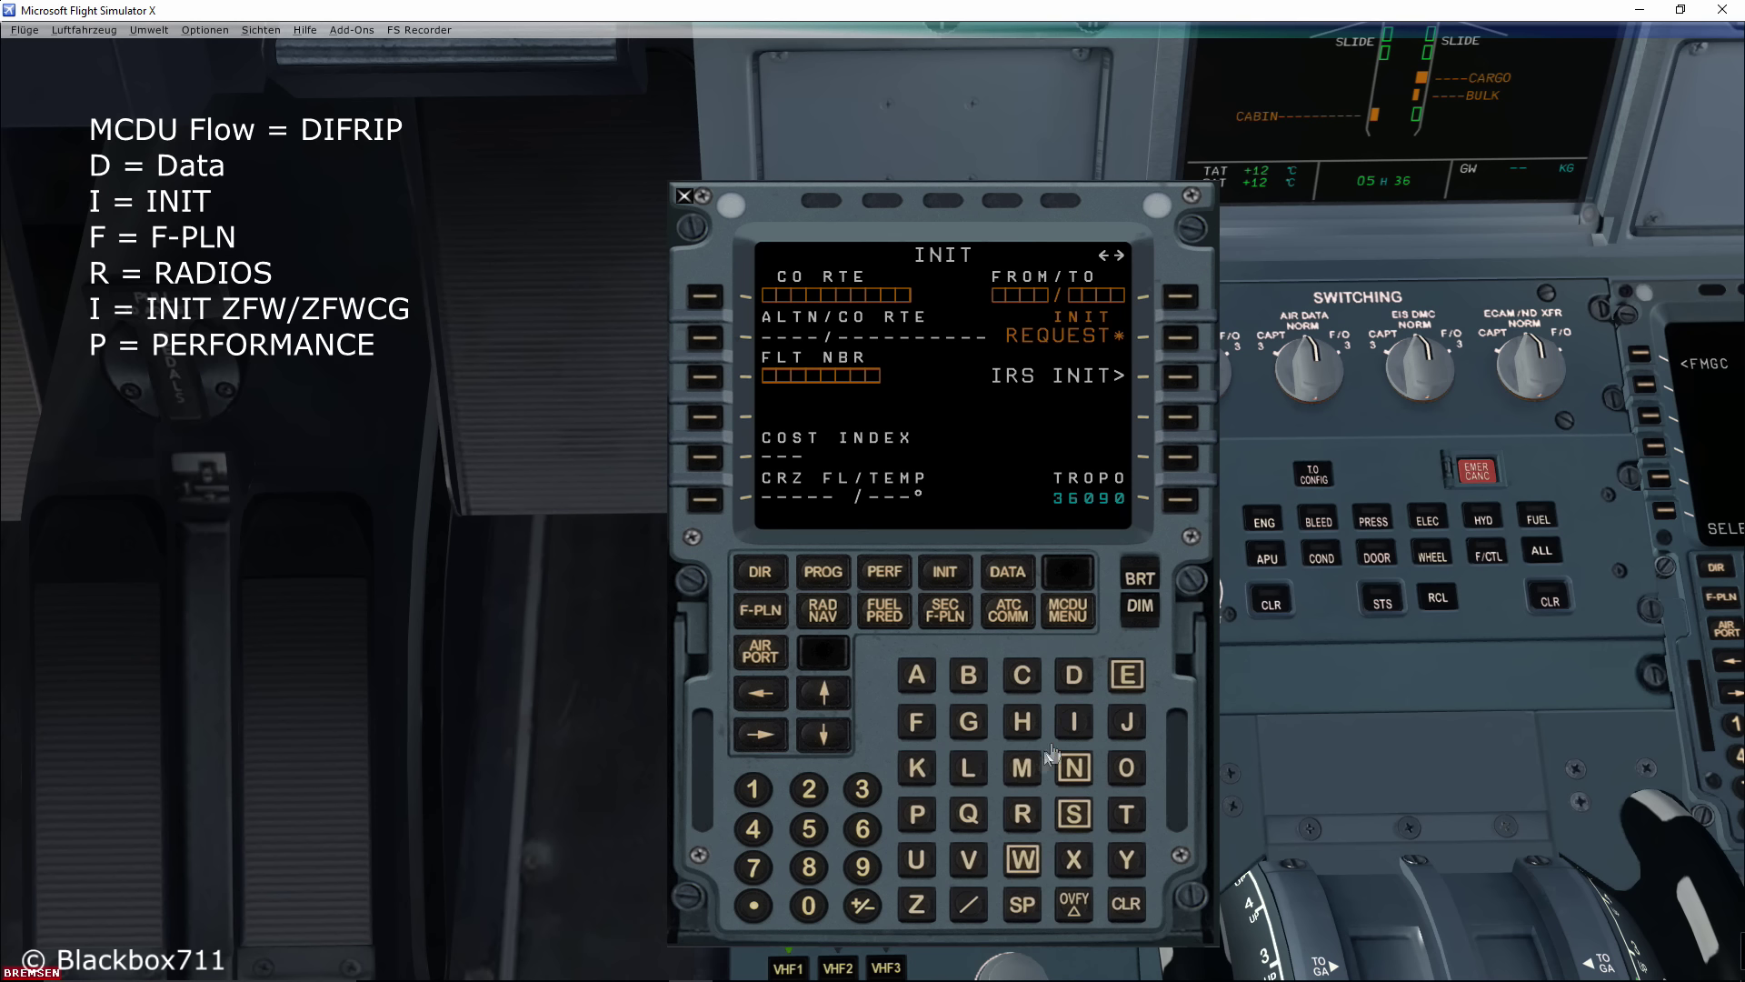
# - Enter LSZH/EGLL as the city pair and request the INIT data uplink
pyautogui.click(969, 769)
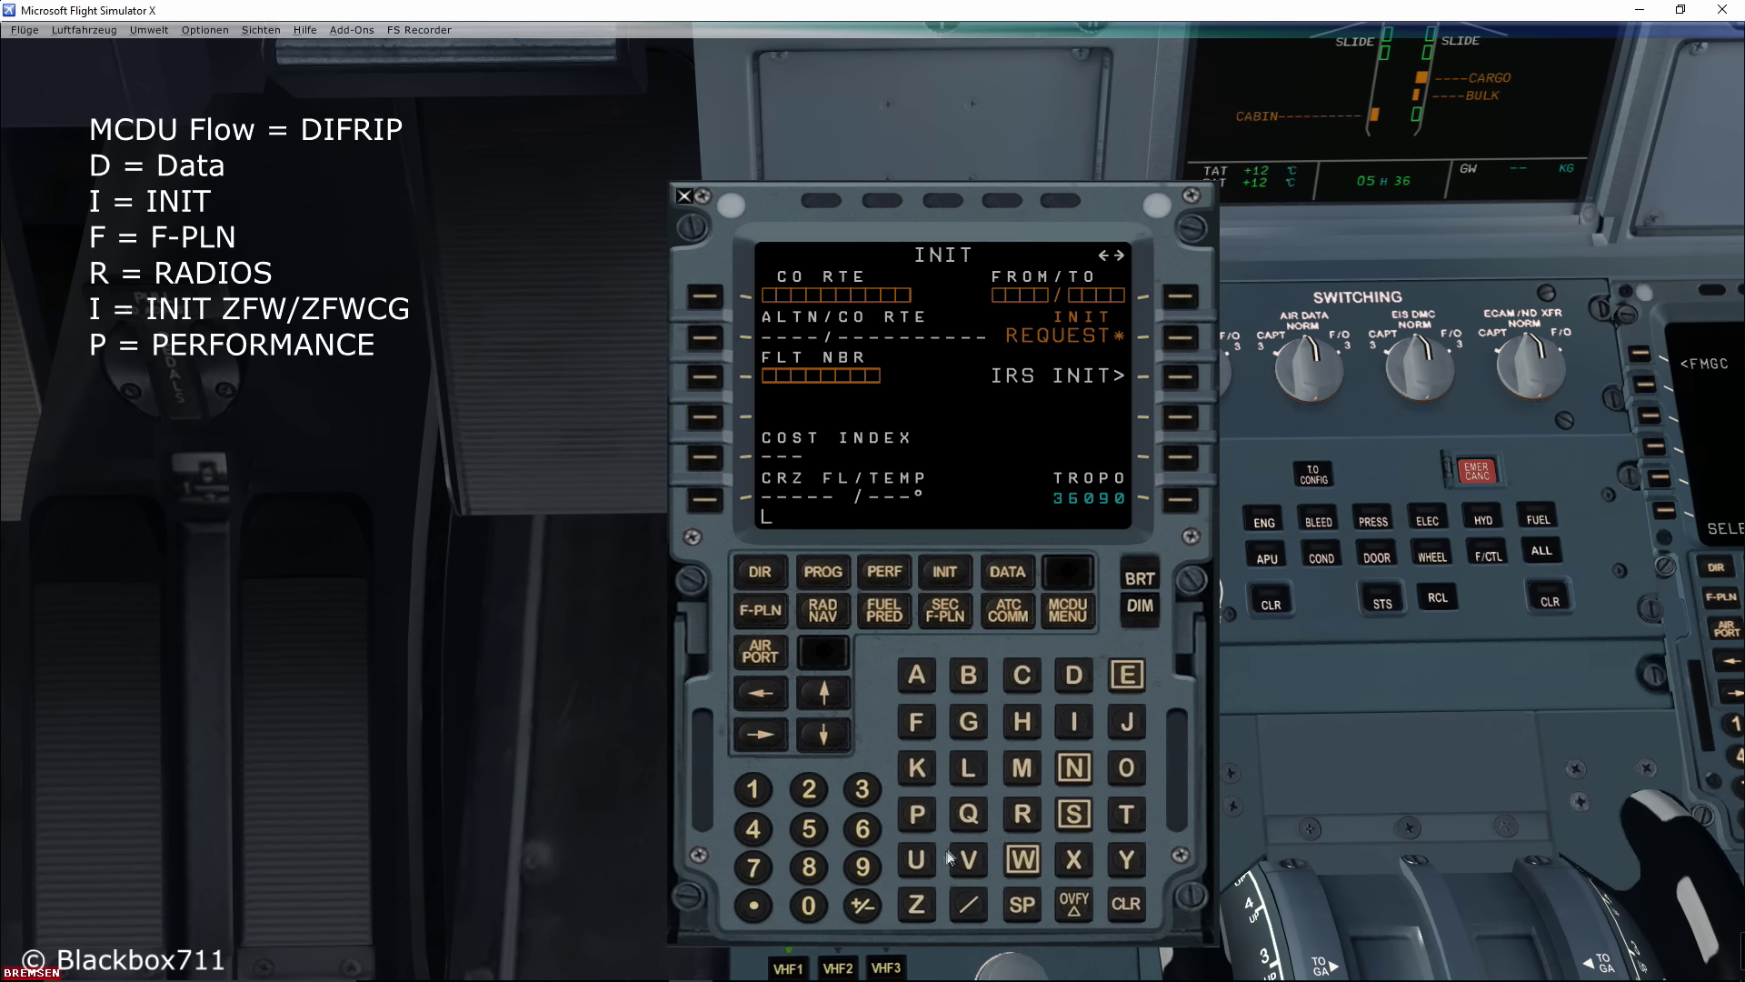
pyautogui.click(1070, 818)
pyautogui.click(916, 904)
pyautogui.click(1022, 722)
pyautogui.click(970, 906)
pyautogui.click(1128, 675)
pyautogui.doubleClick(970, 771)
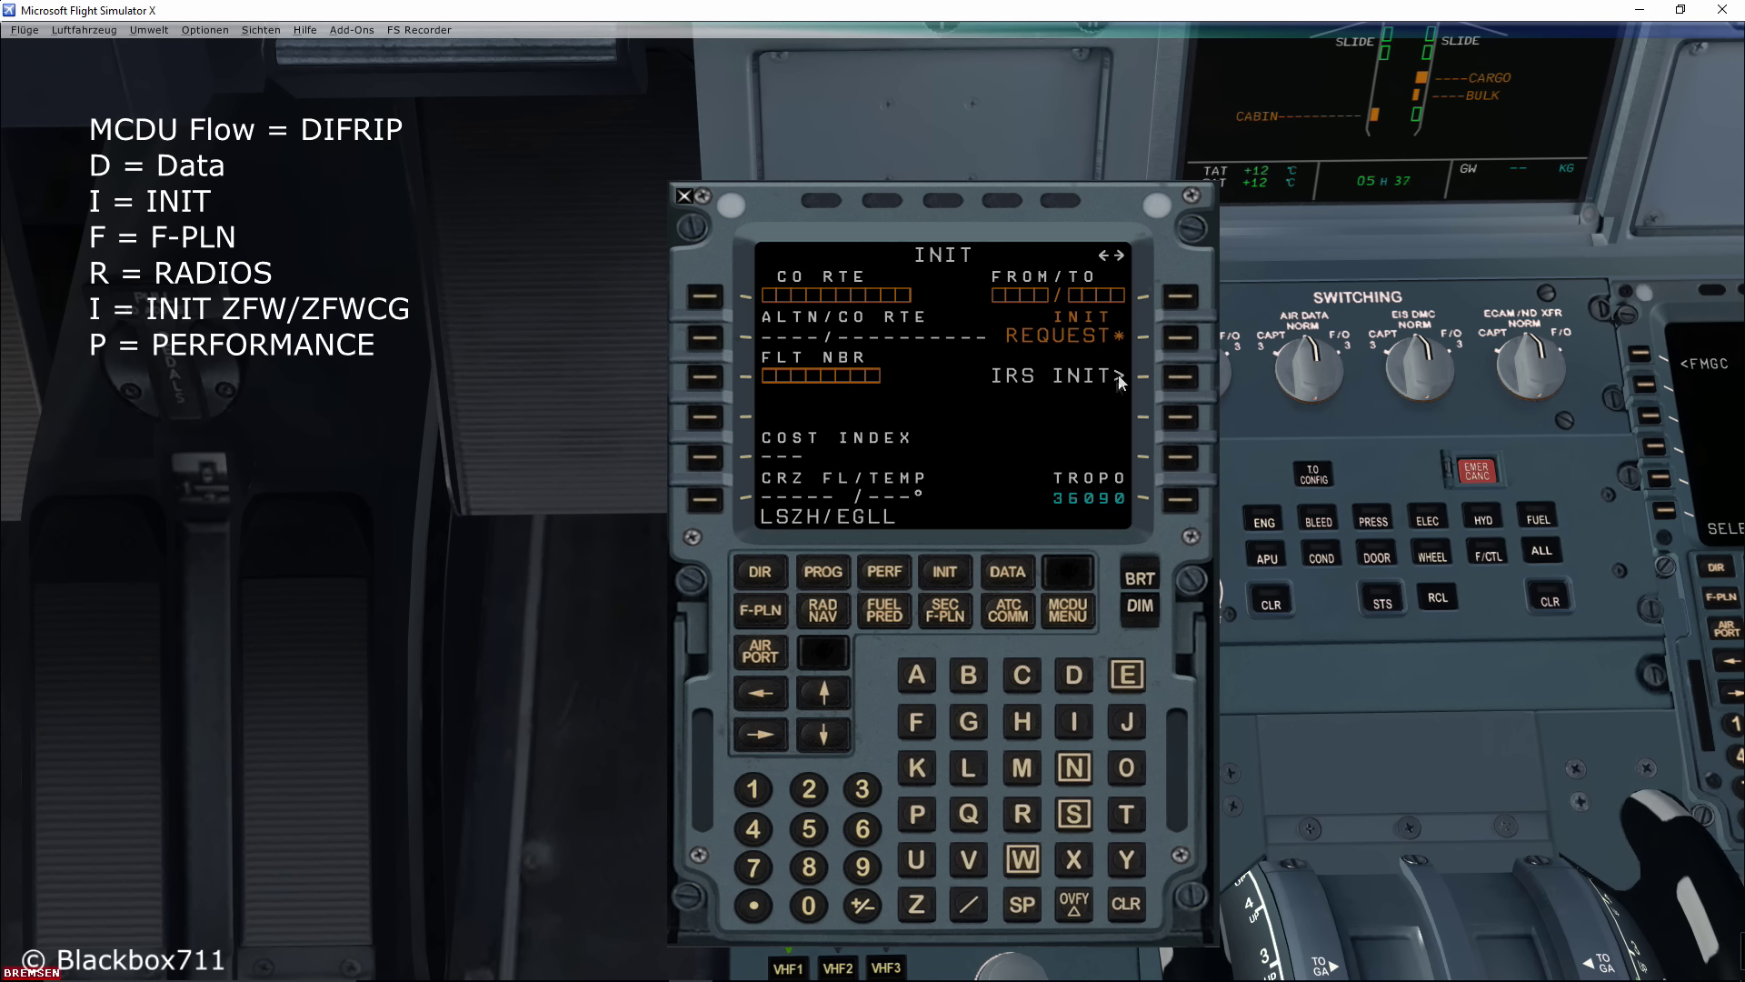
pyautogui.click(1178, 300)
pyautogui.click(1180, 338)
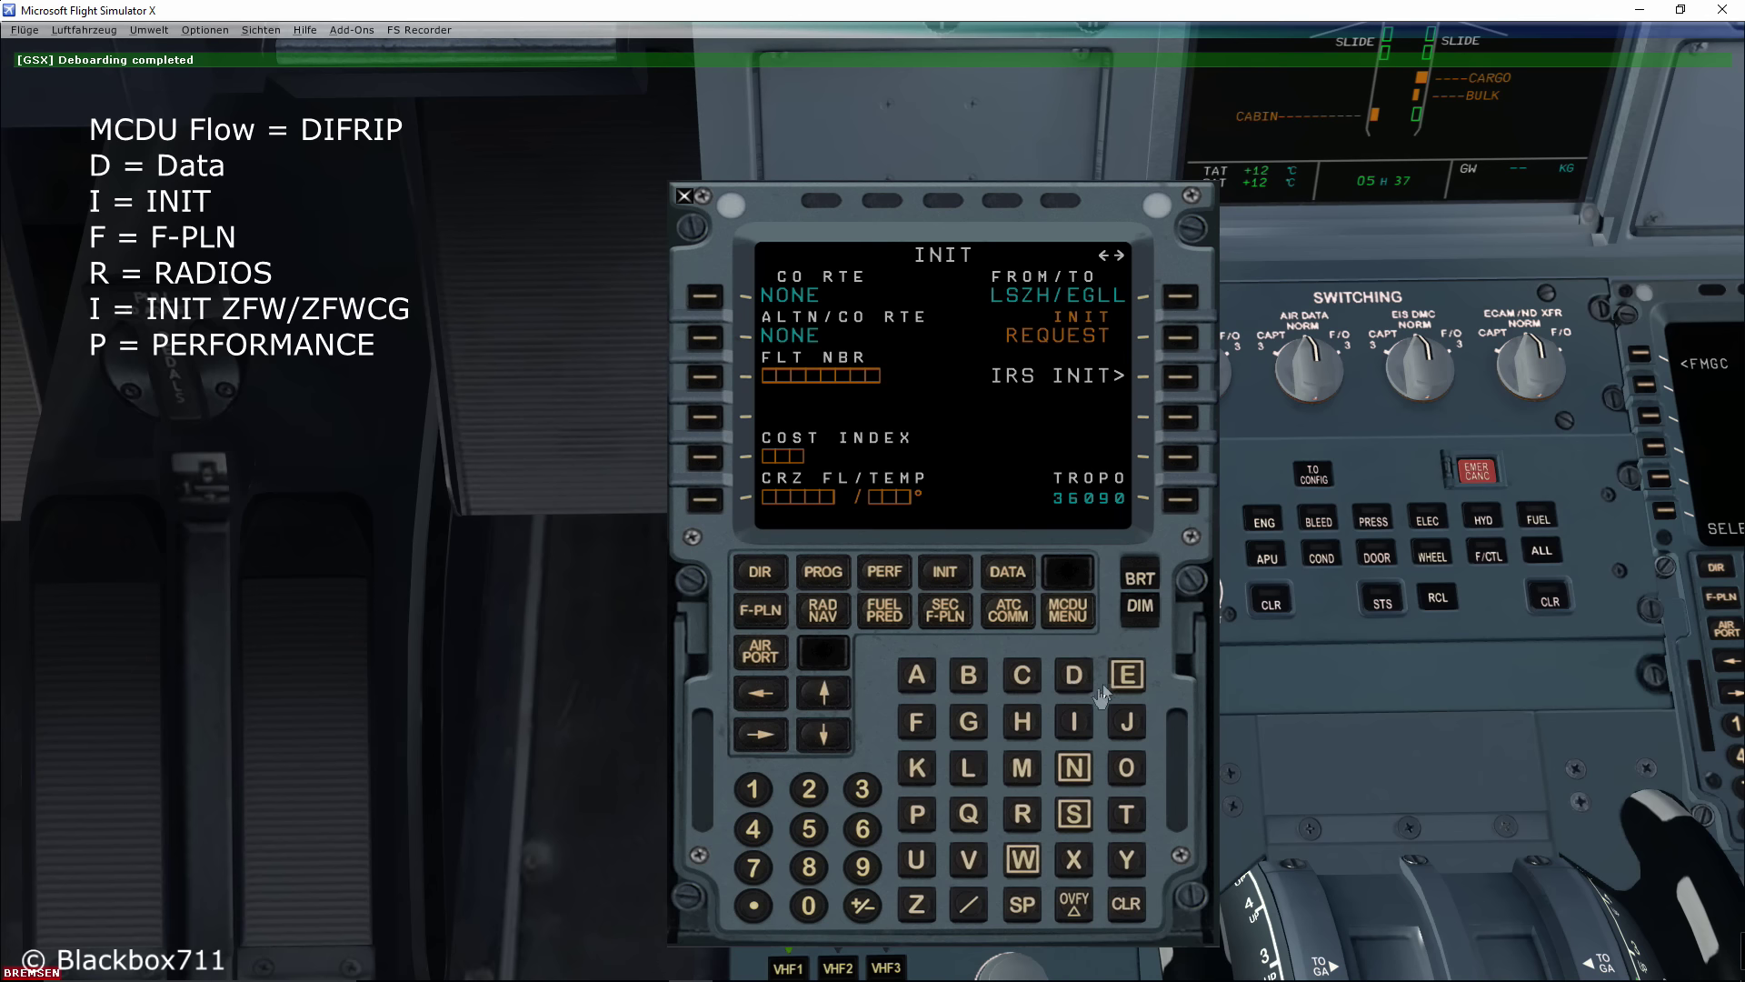
# - Enter flight number EDW744 and cost index 29 on the INIT page
pyautogui.click(1127, 672)
pyautogui.click(1073, 674)
pyautogui.click(1022, 859)
pyautogui.click(752, 867)
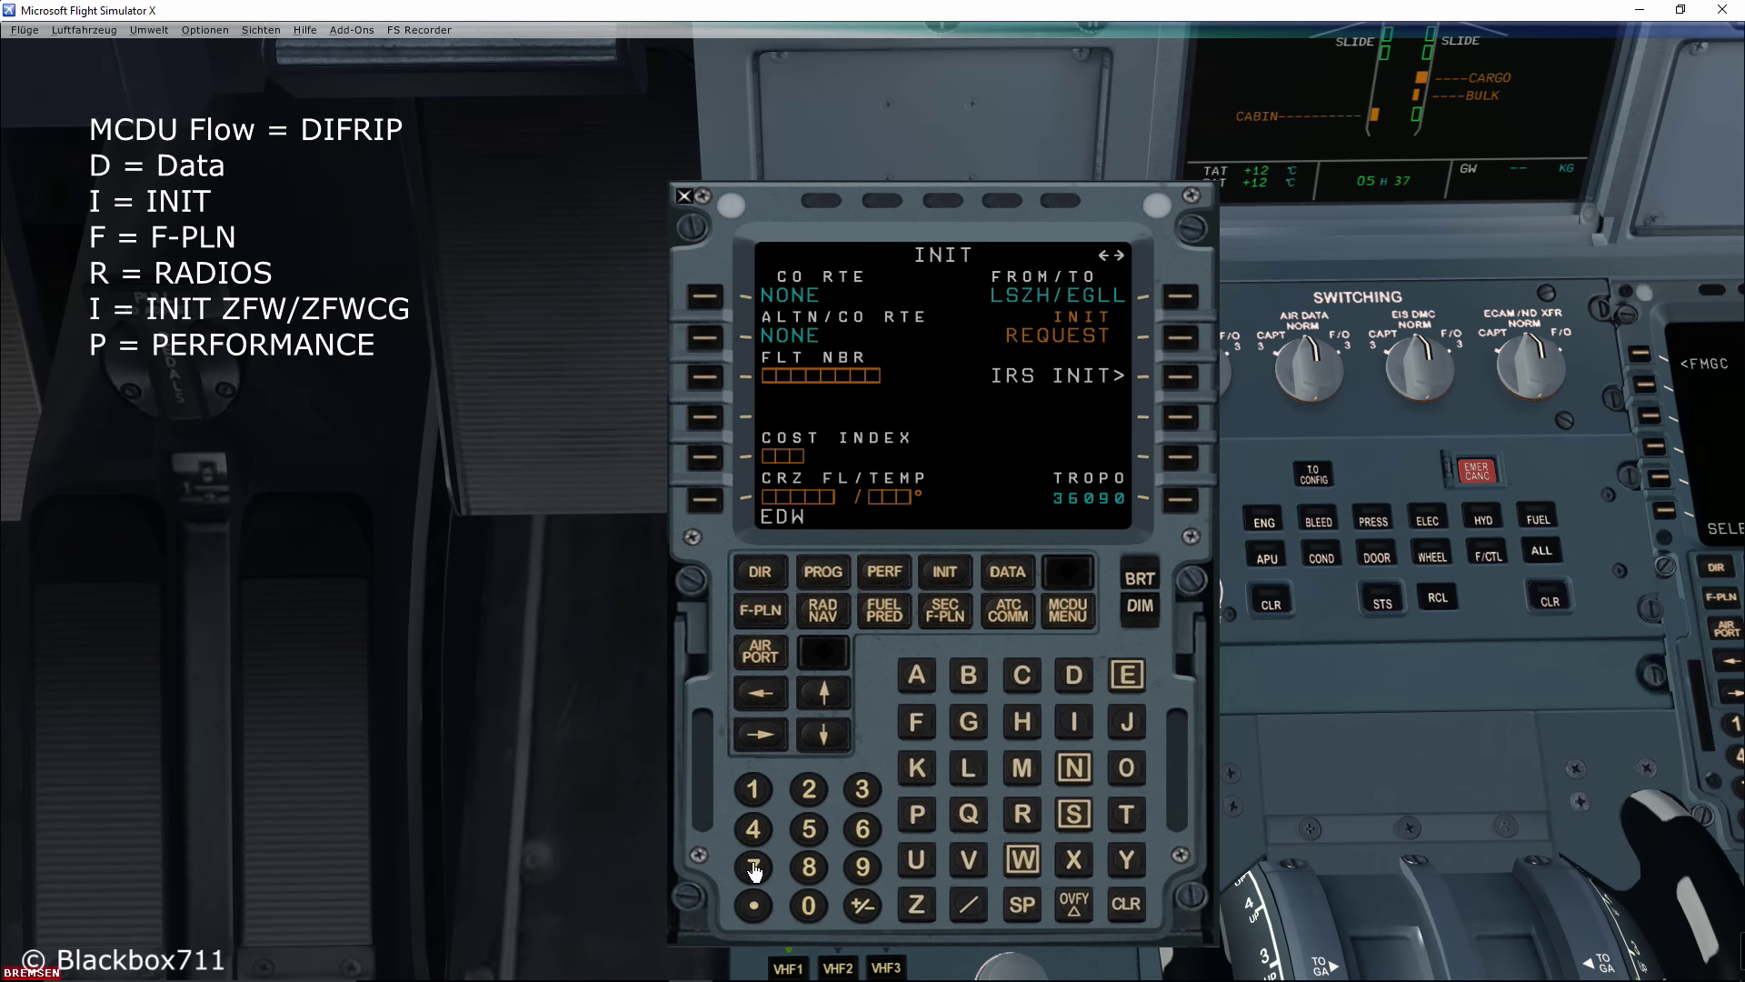
pyautogui.click(760, 841)
pyautogui.click(760, 842)
pyautogui.click(705, 375)
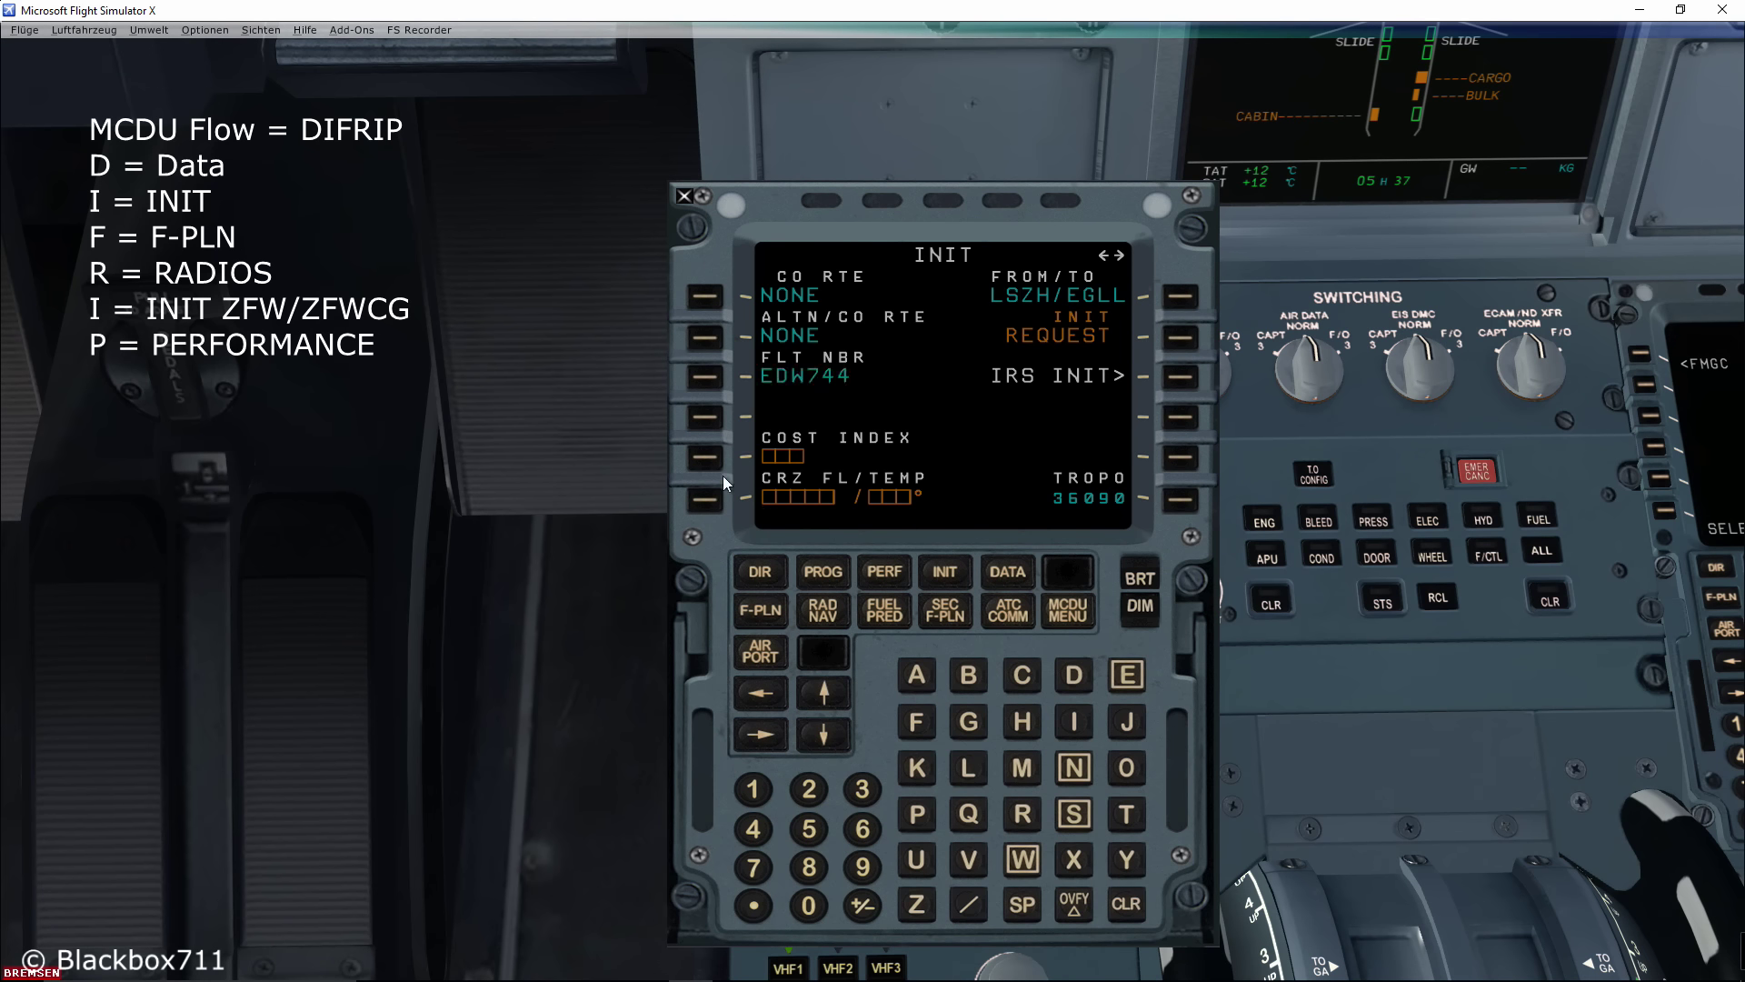
pyautogui.click(809, 789)
pyautogui.click(862, 867)
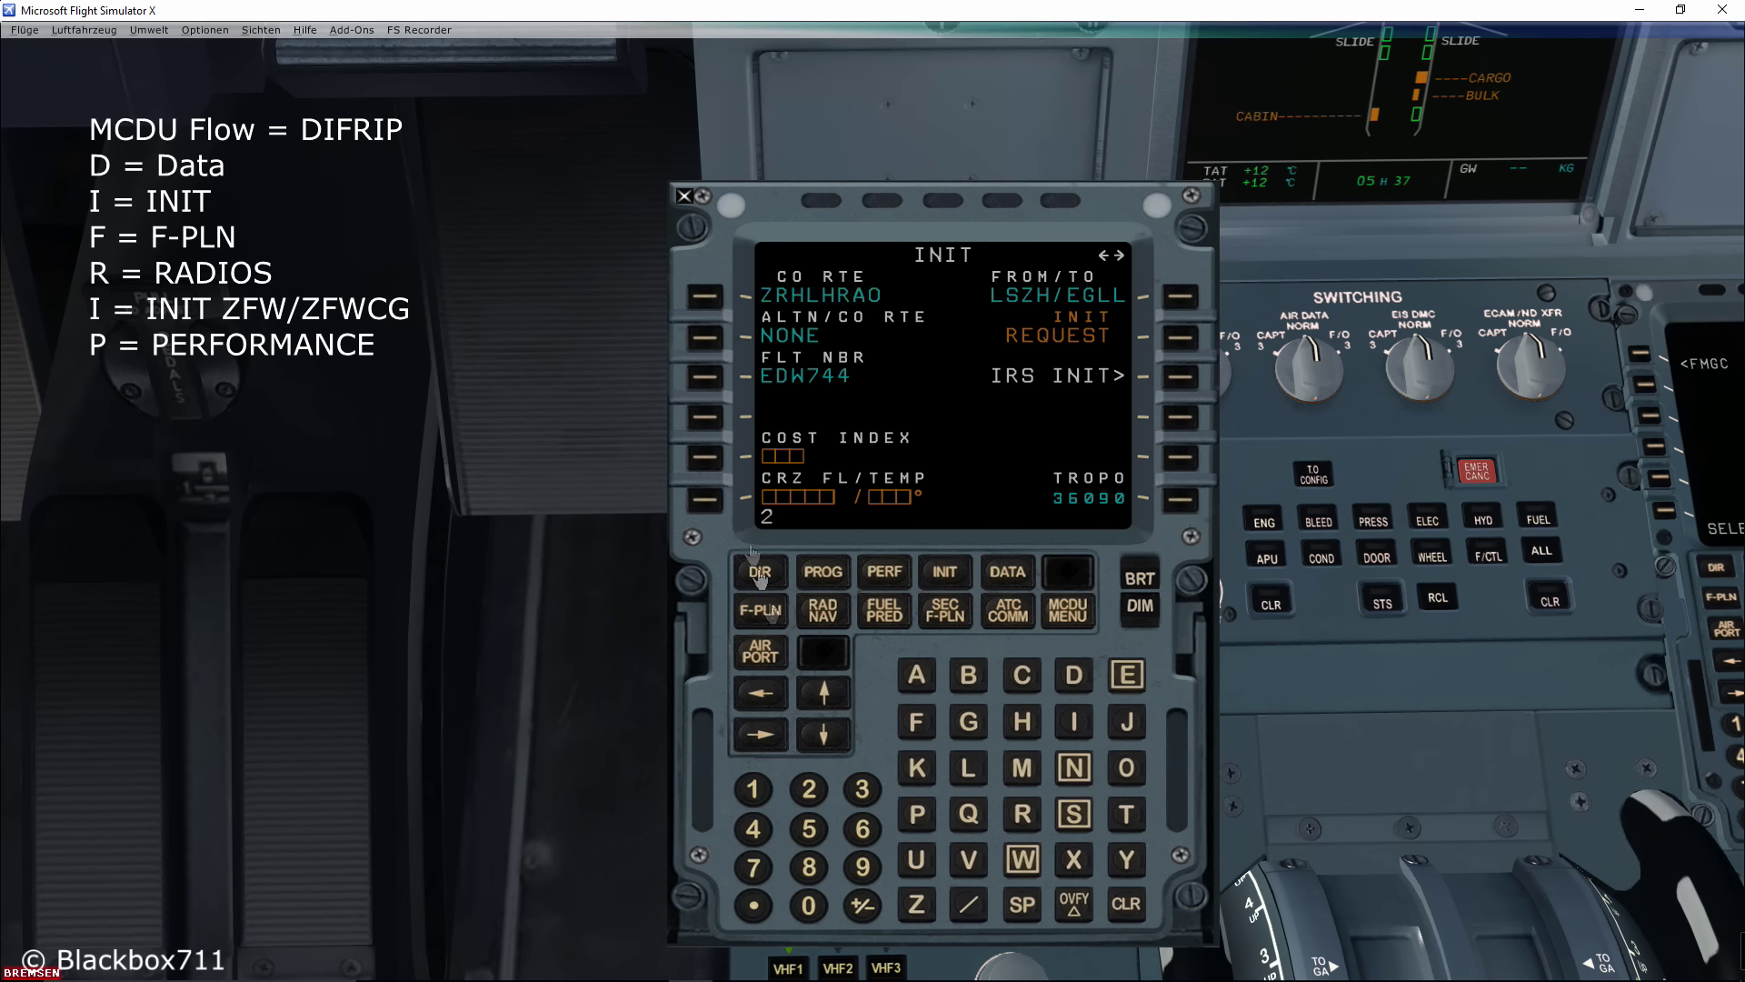
pyautogui.click(706, 463)
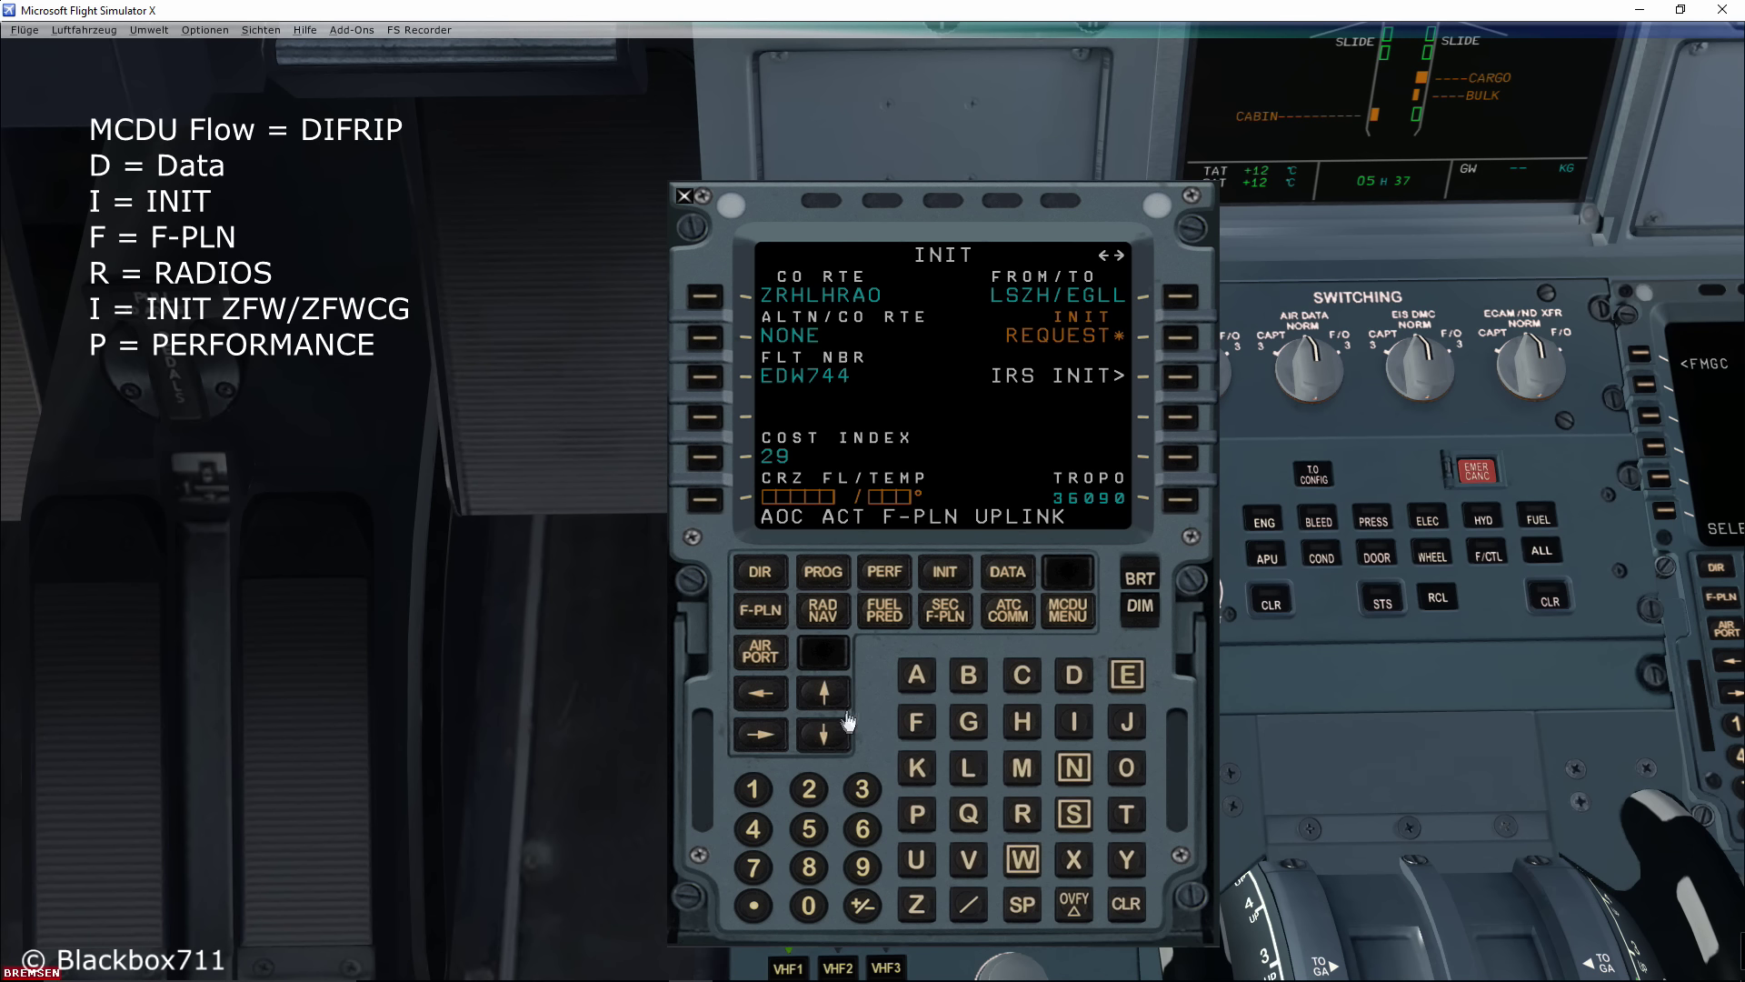
# - Set cruise level FL340, view the fuel prediction page, then bring up the MCDU MENU
pyautogui.click(862, 787)
pyautogui.click(753, 828)
pyautogui.click(809, 905)
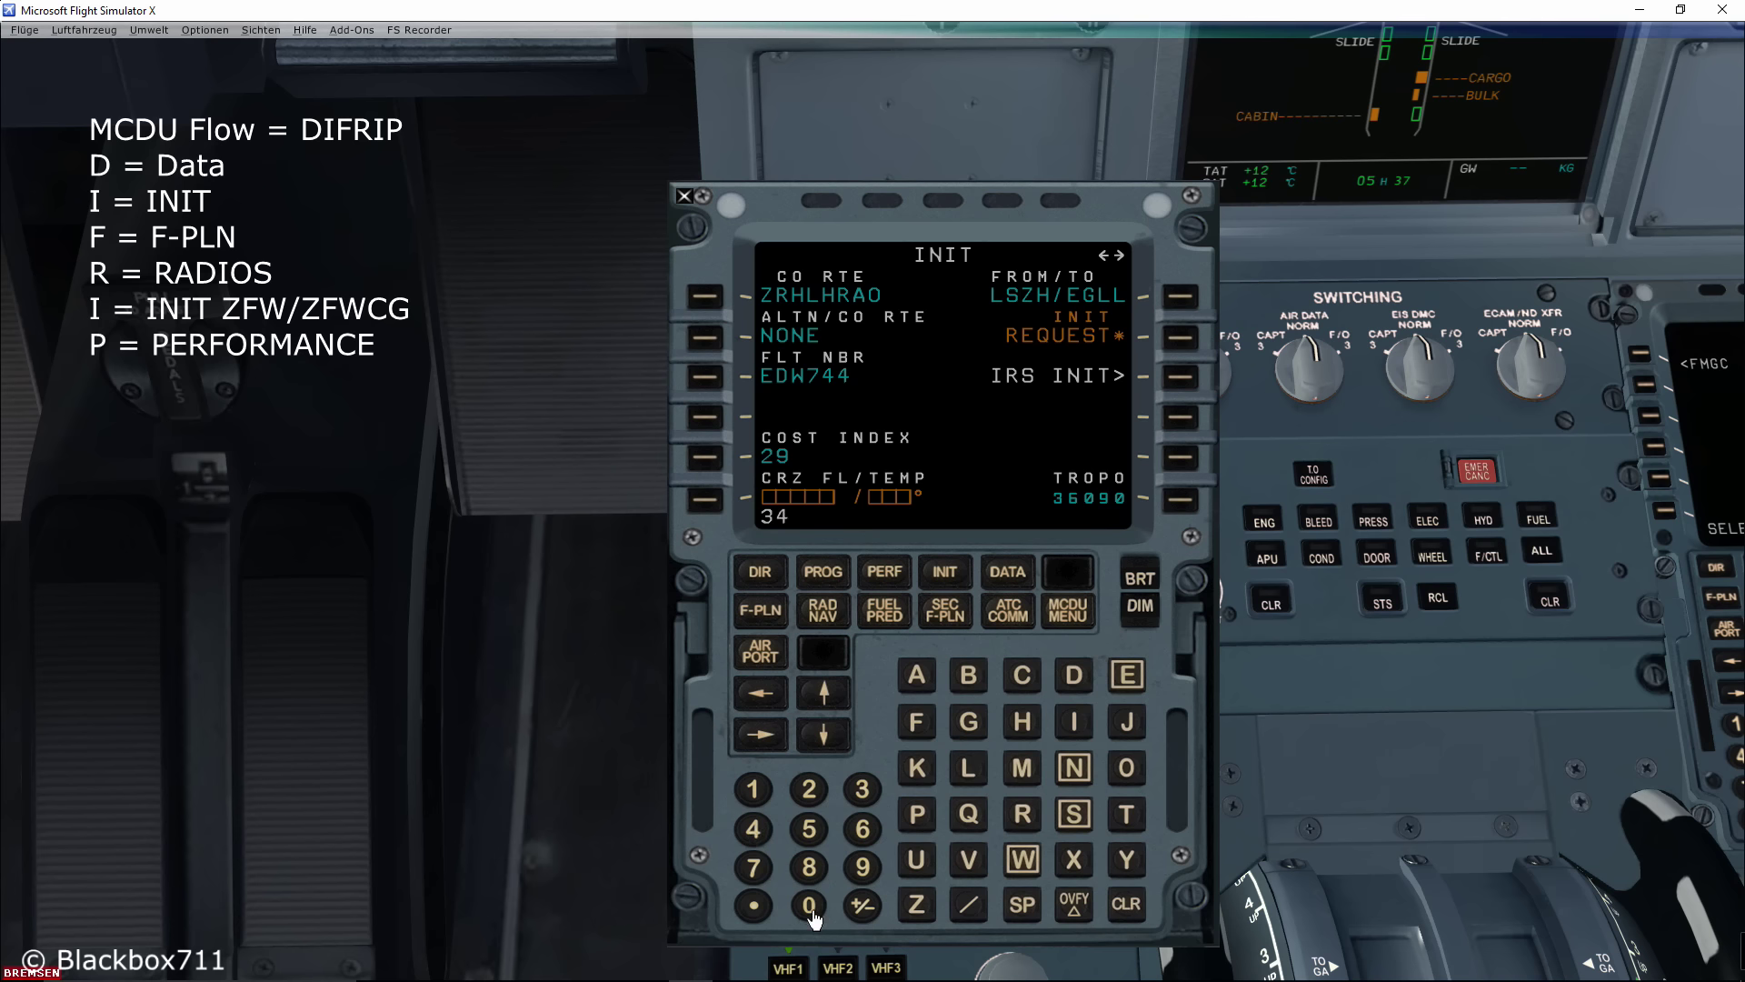
pyautogui.click(706, 501)
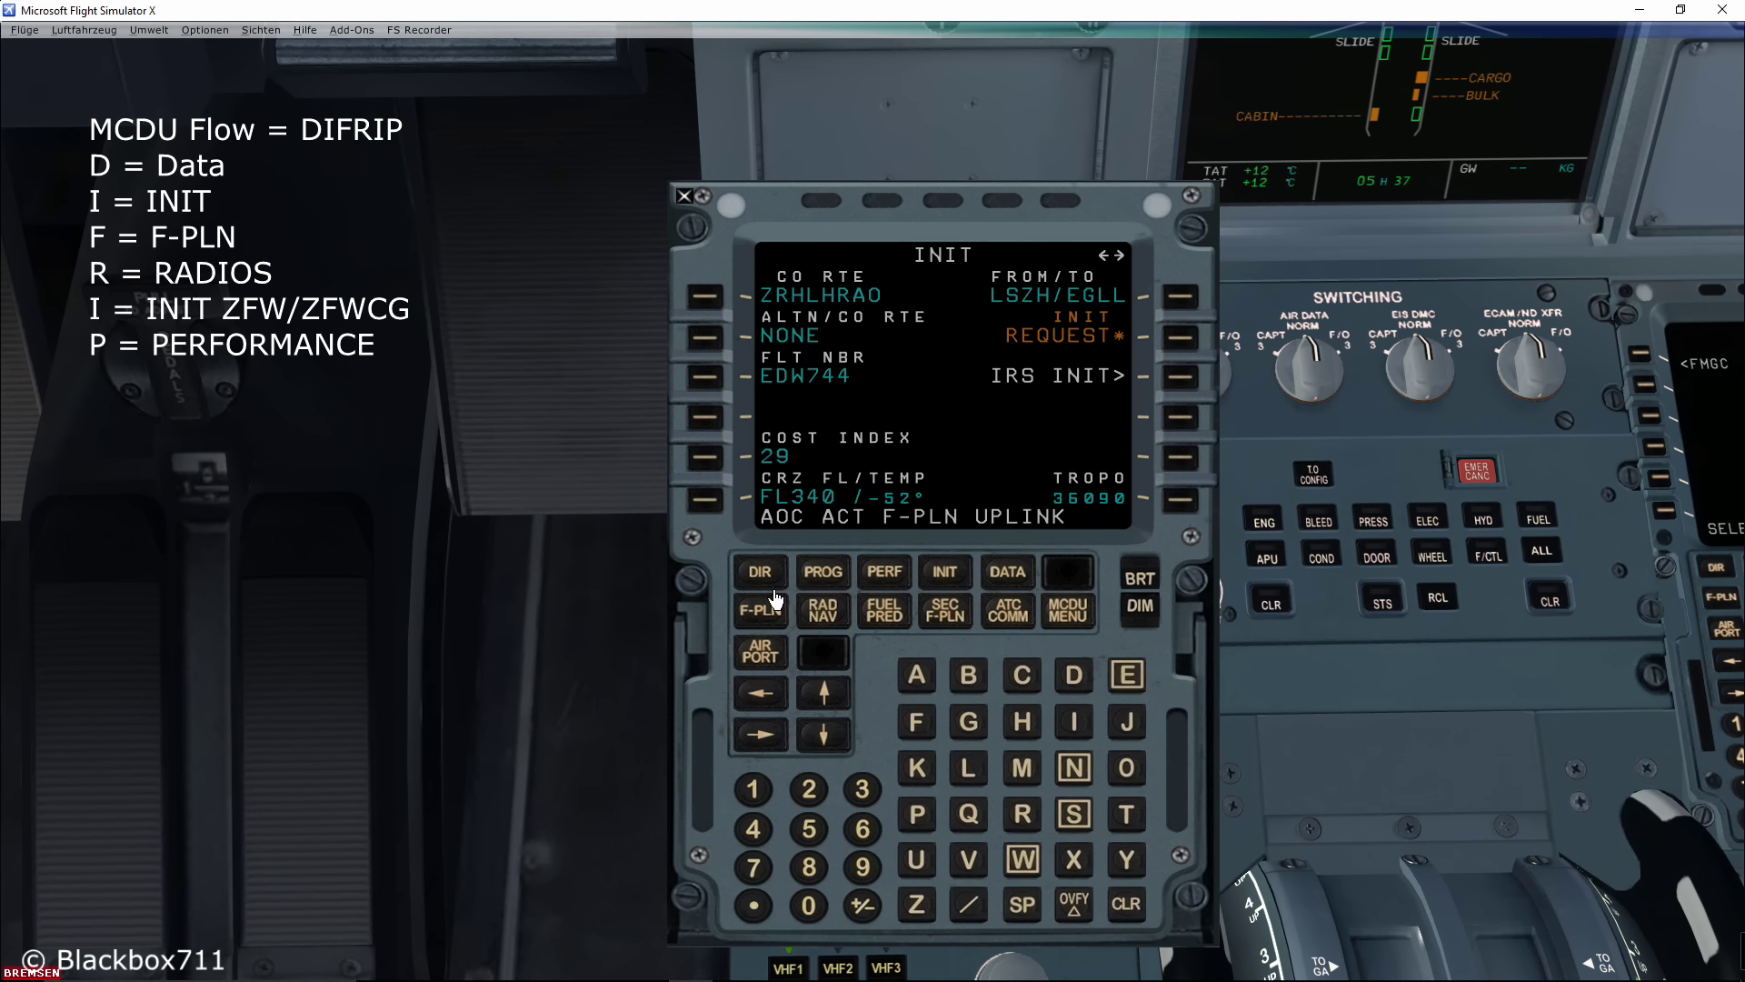
pyautogui.click(762, 734)
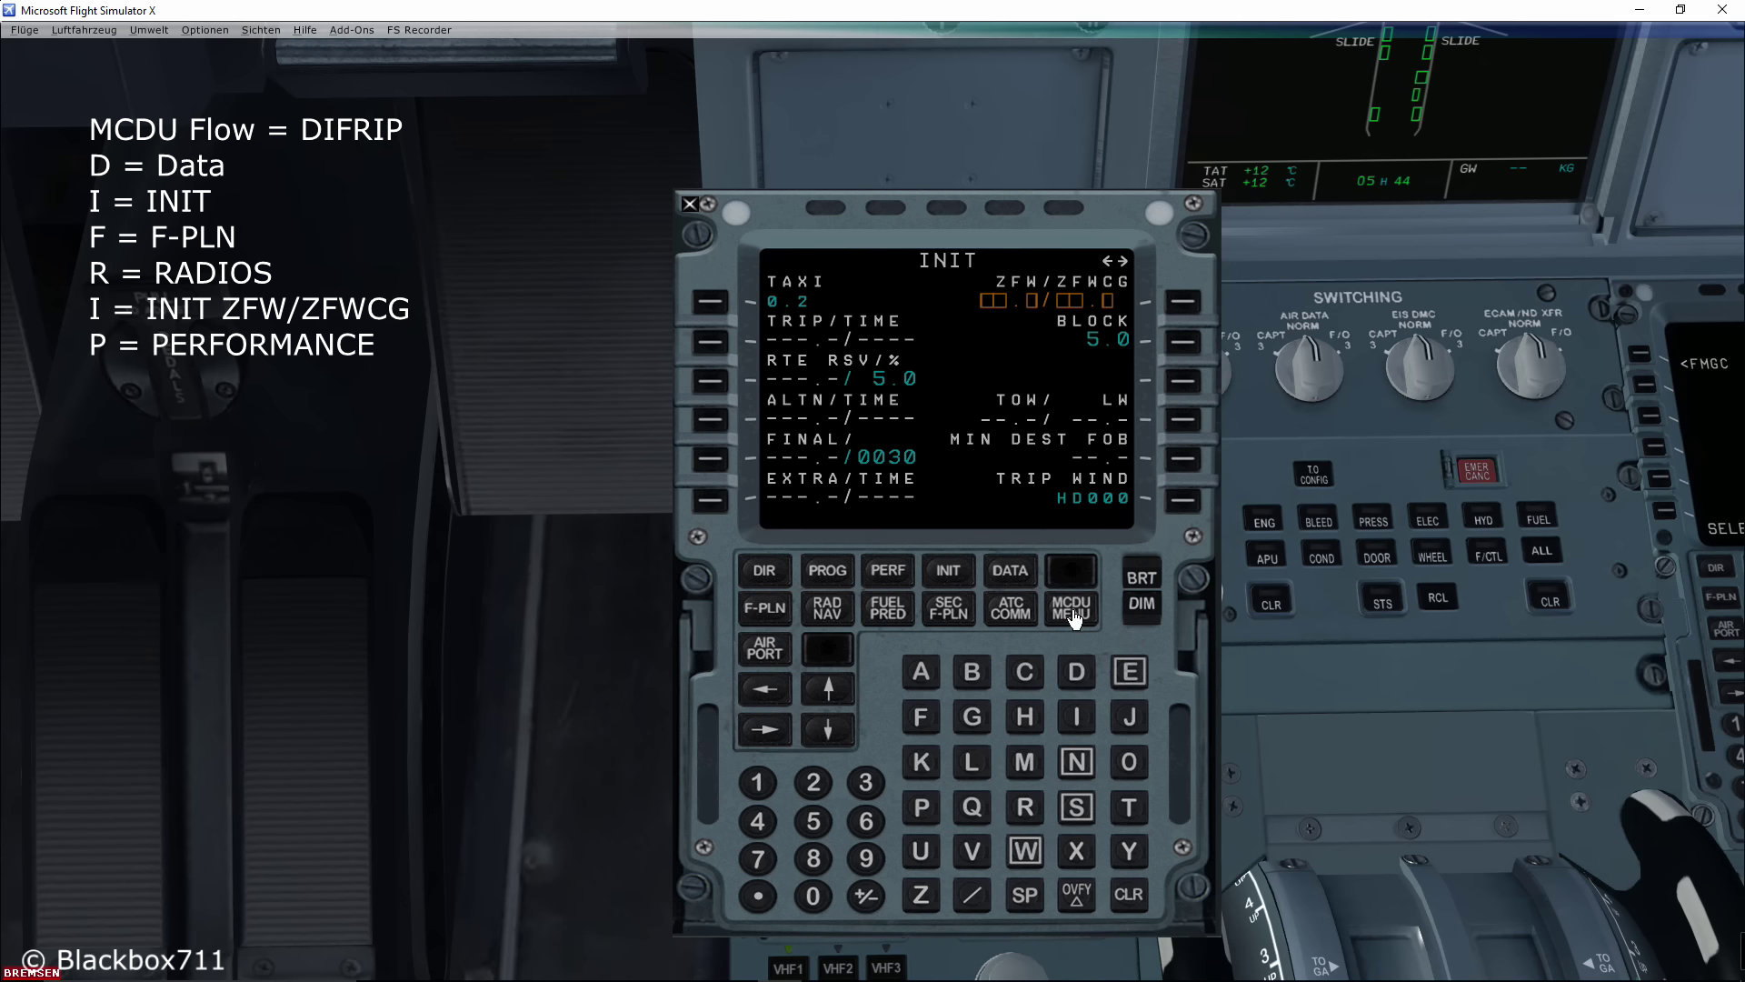
pyautogui.click(1073, 618)
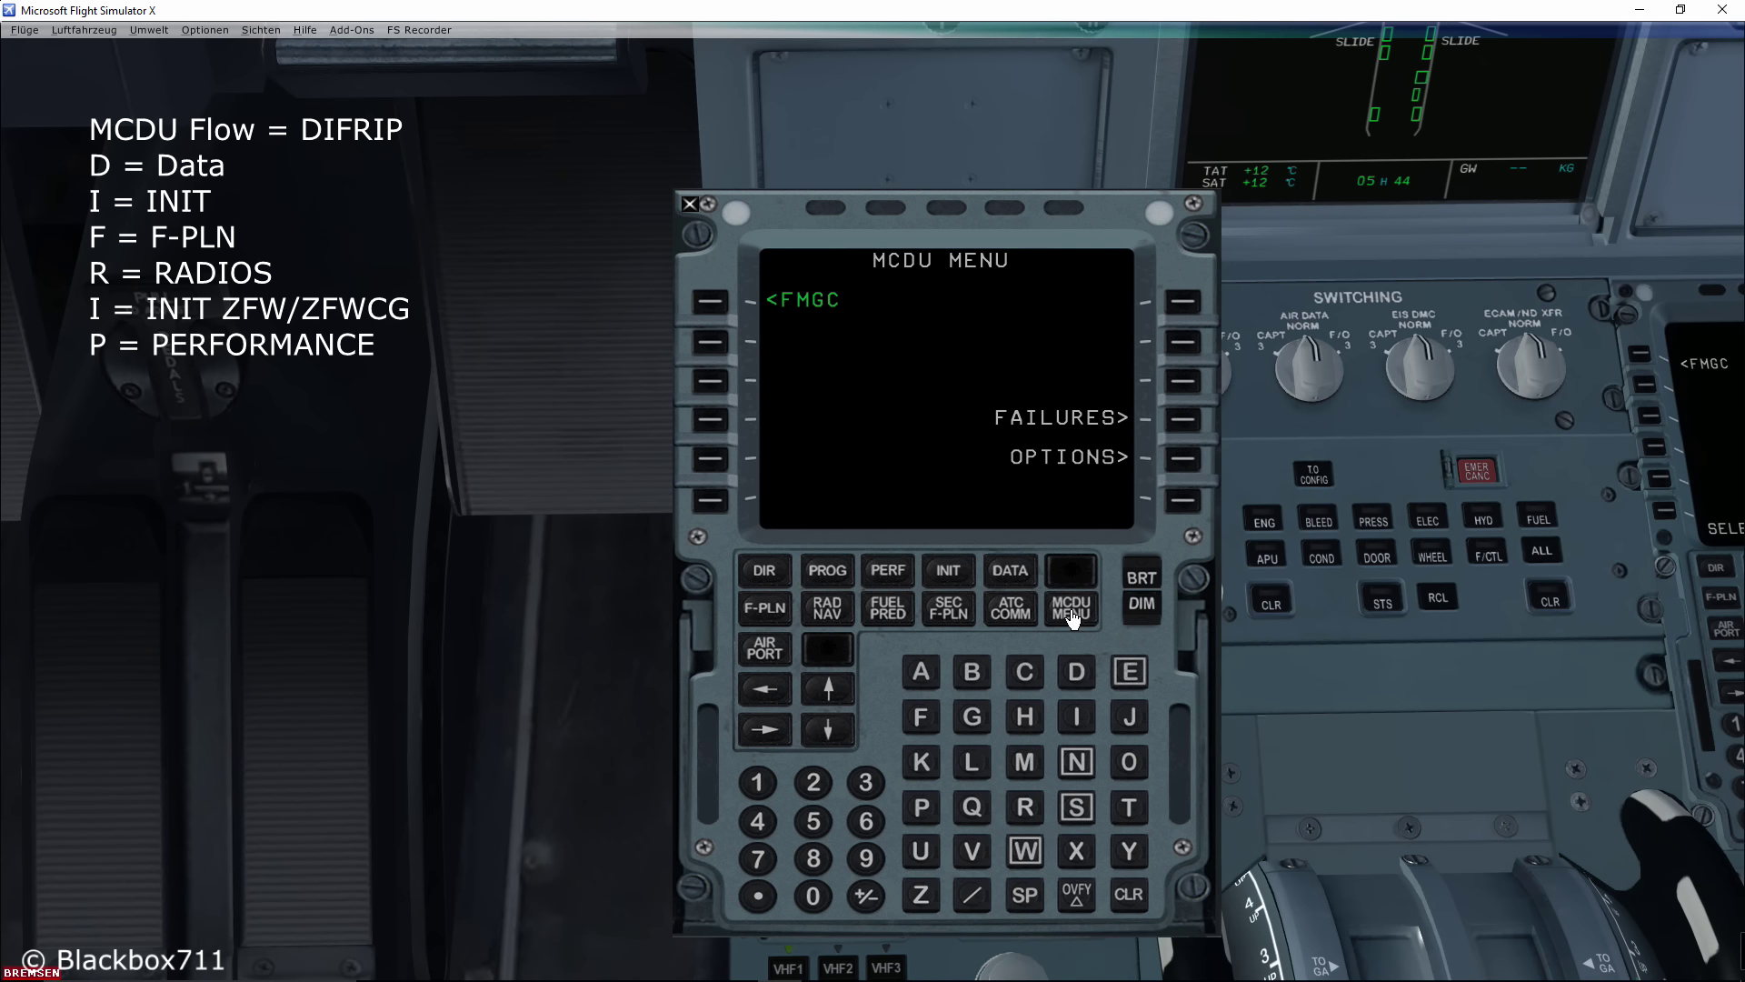
# - In OPTIONS > FUEL, load 2810 kg into the left inner wing tank
pyautogui.click(1183, 461)
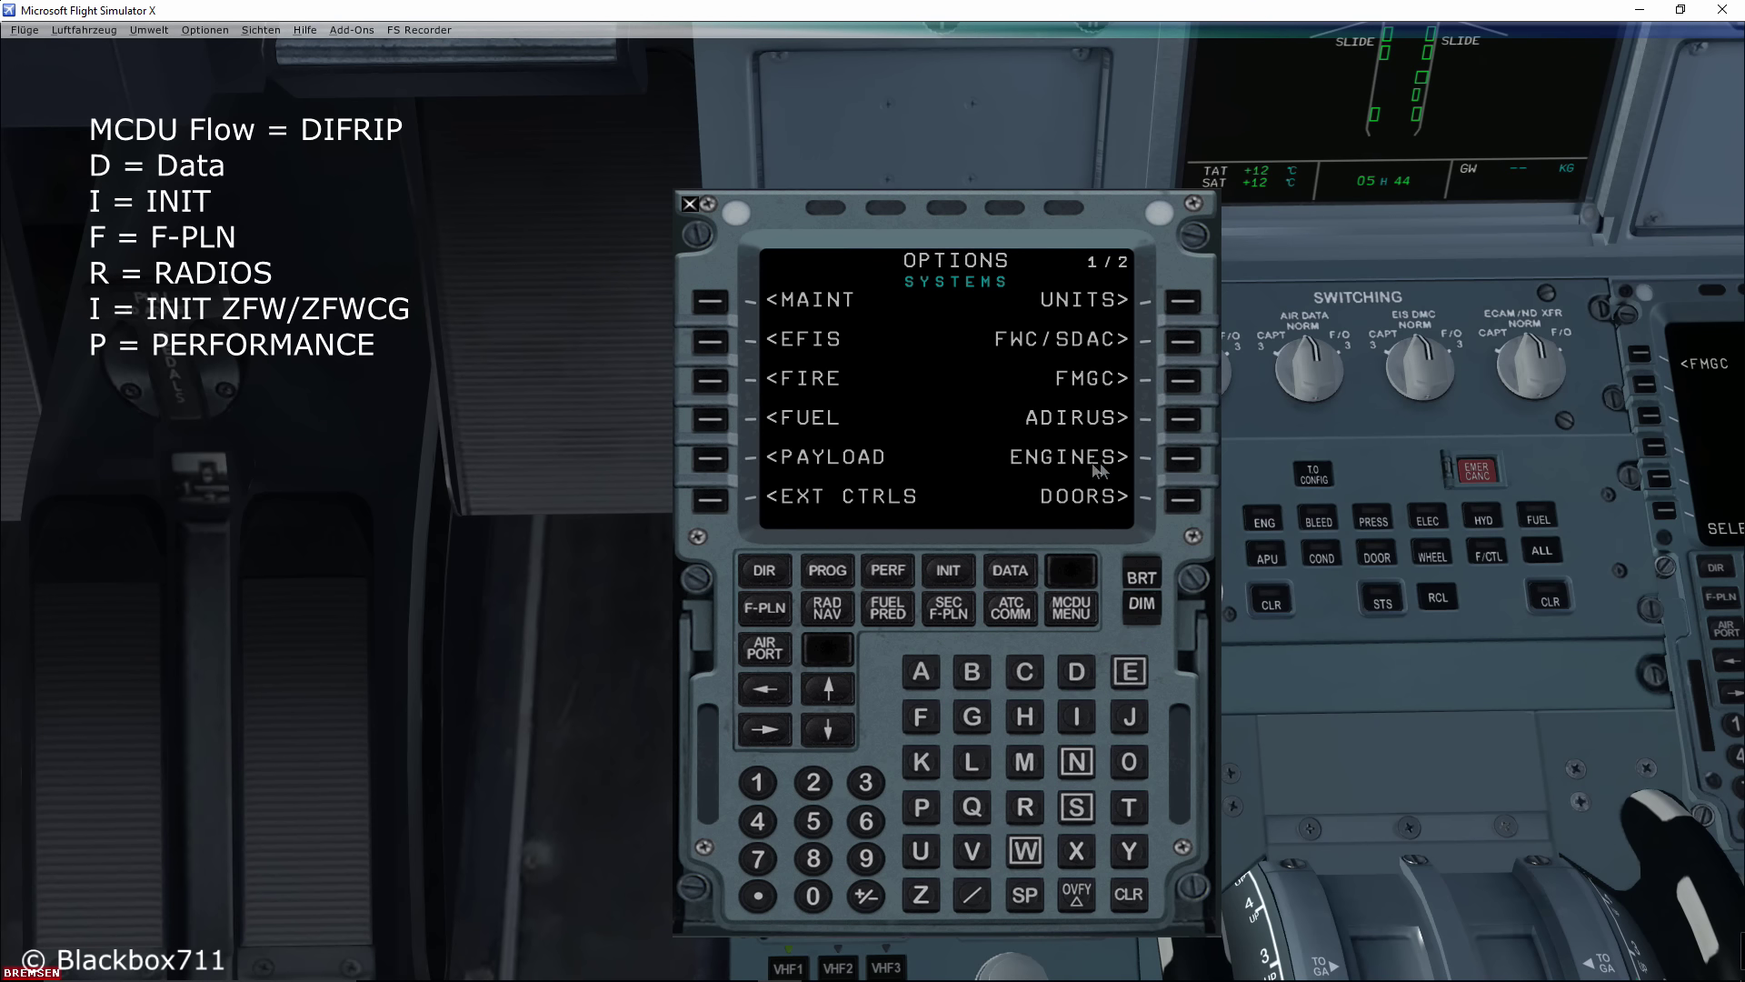
pyautogui.click(708, 421)
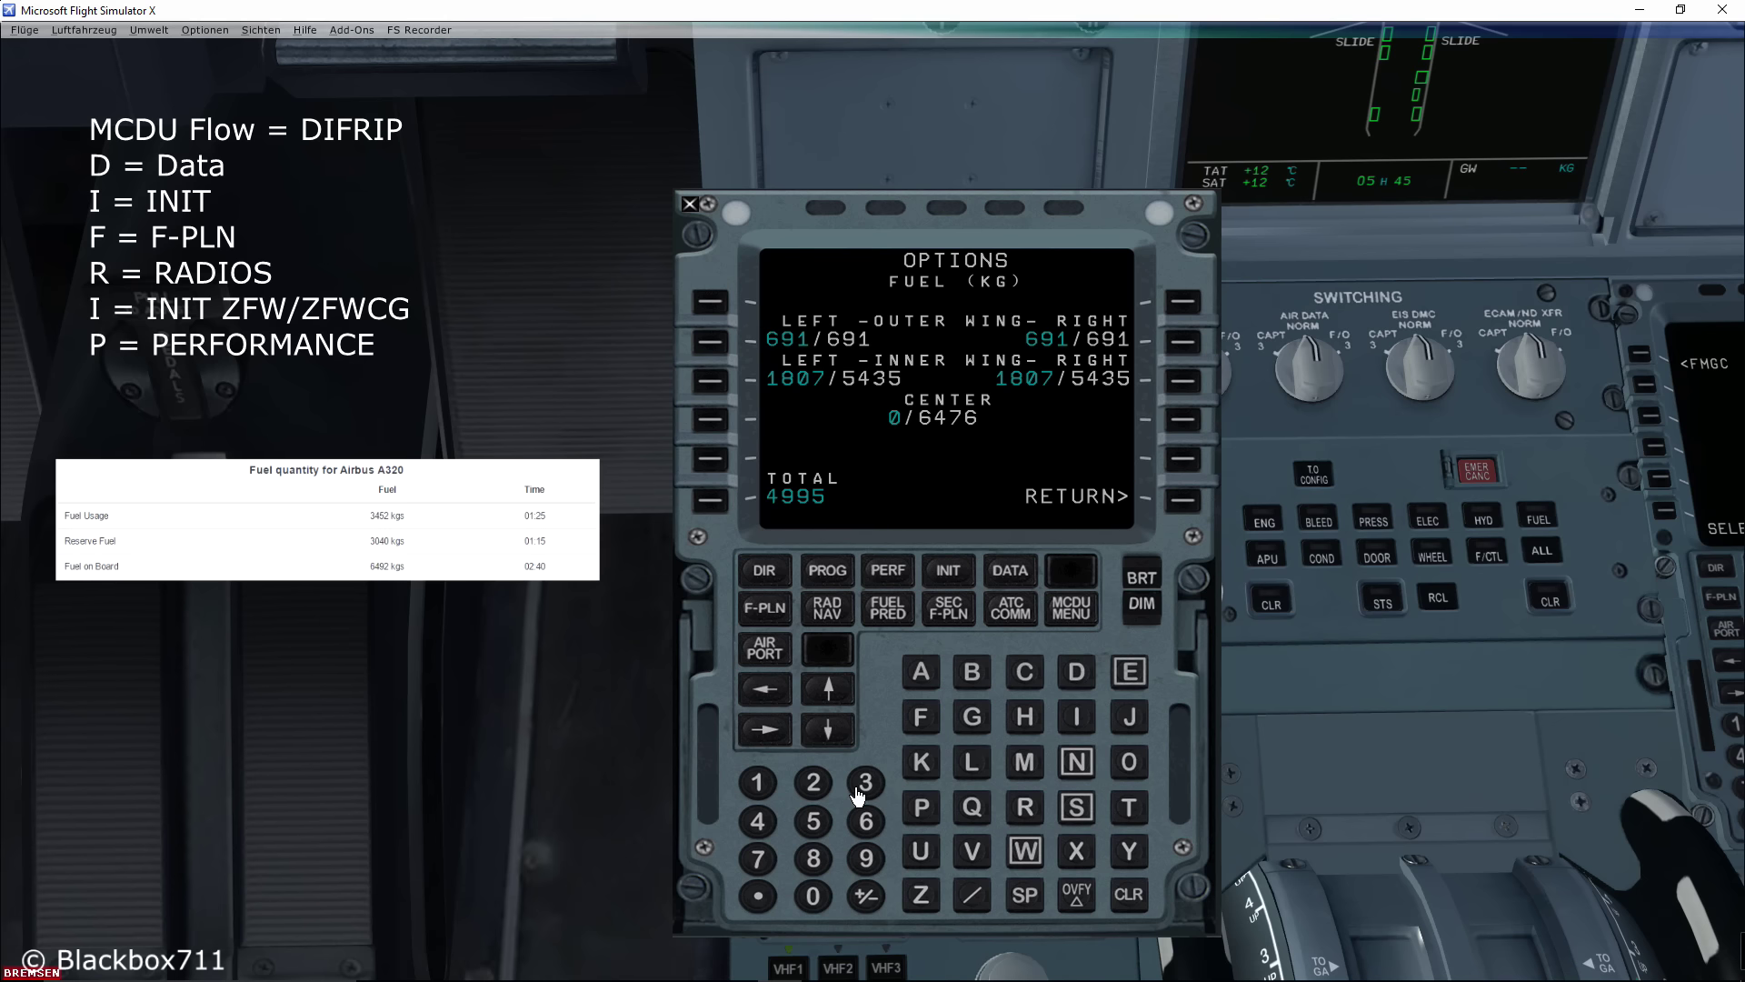
pyautogui.click(814, 784)
pyautogui.click(814, 858)
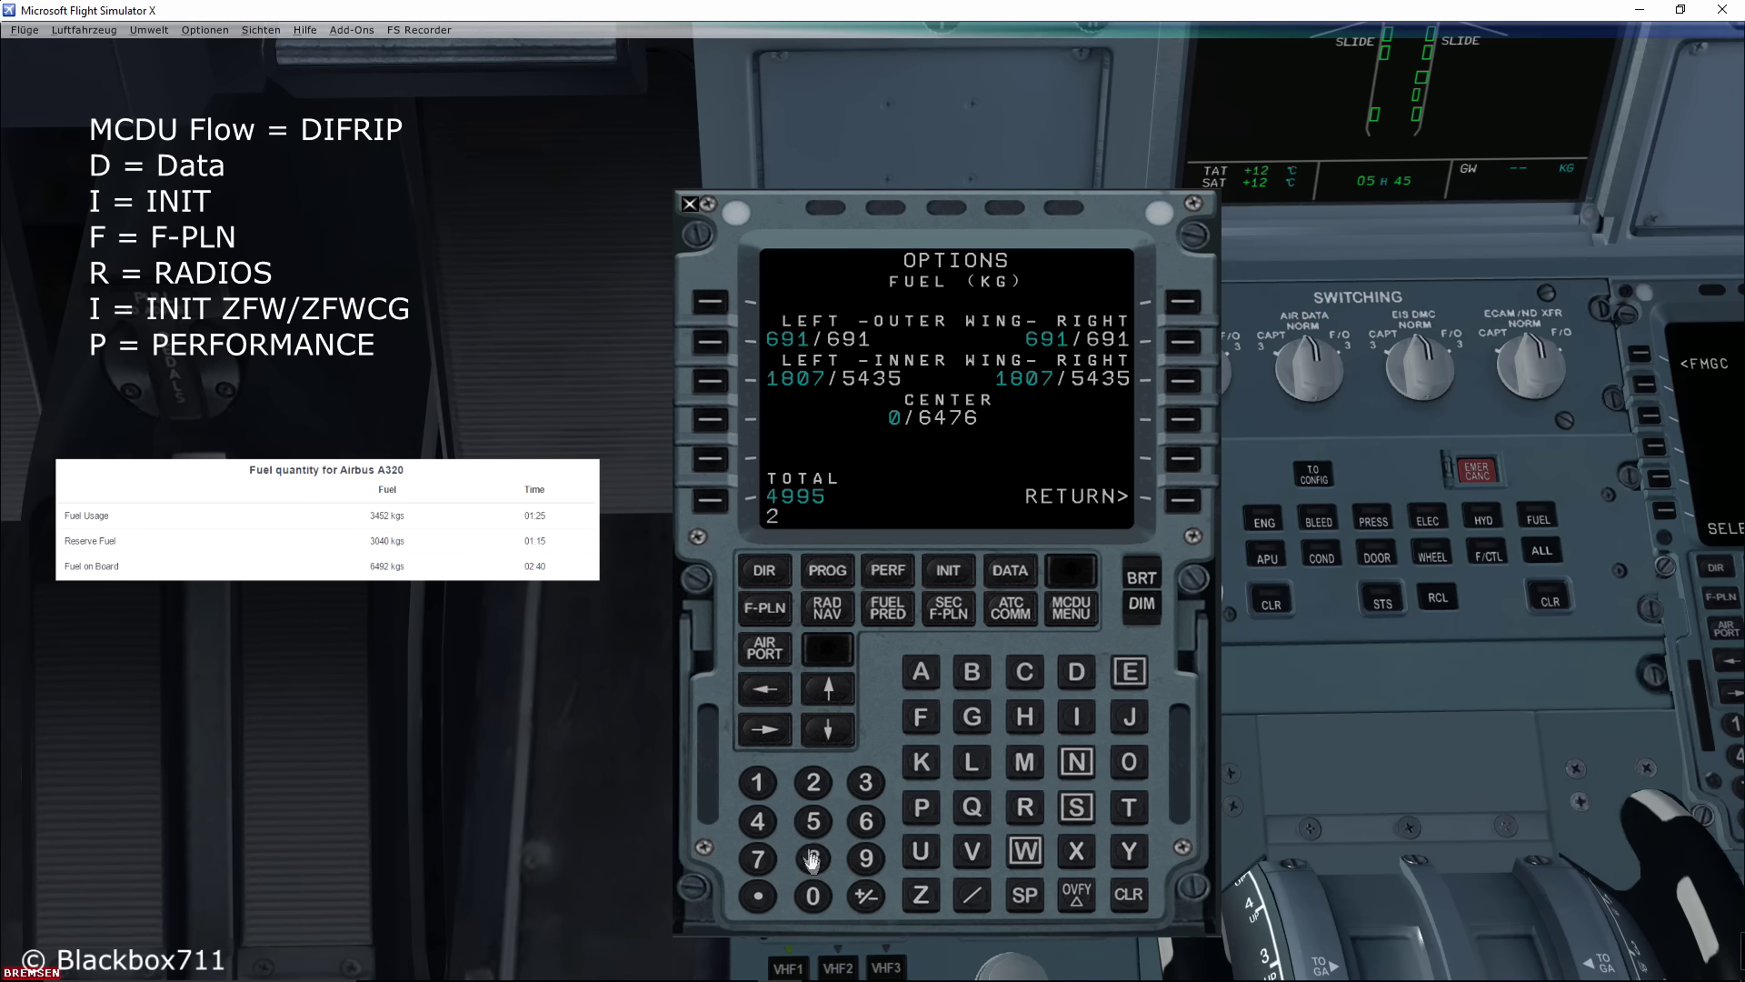
pyautogui.click(758, 783)
pyautogui.click(814, 896)
pyautogui.click(711, 380)
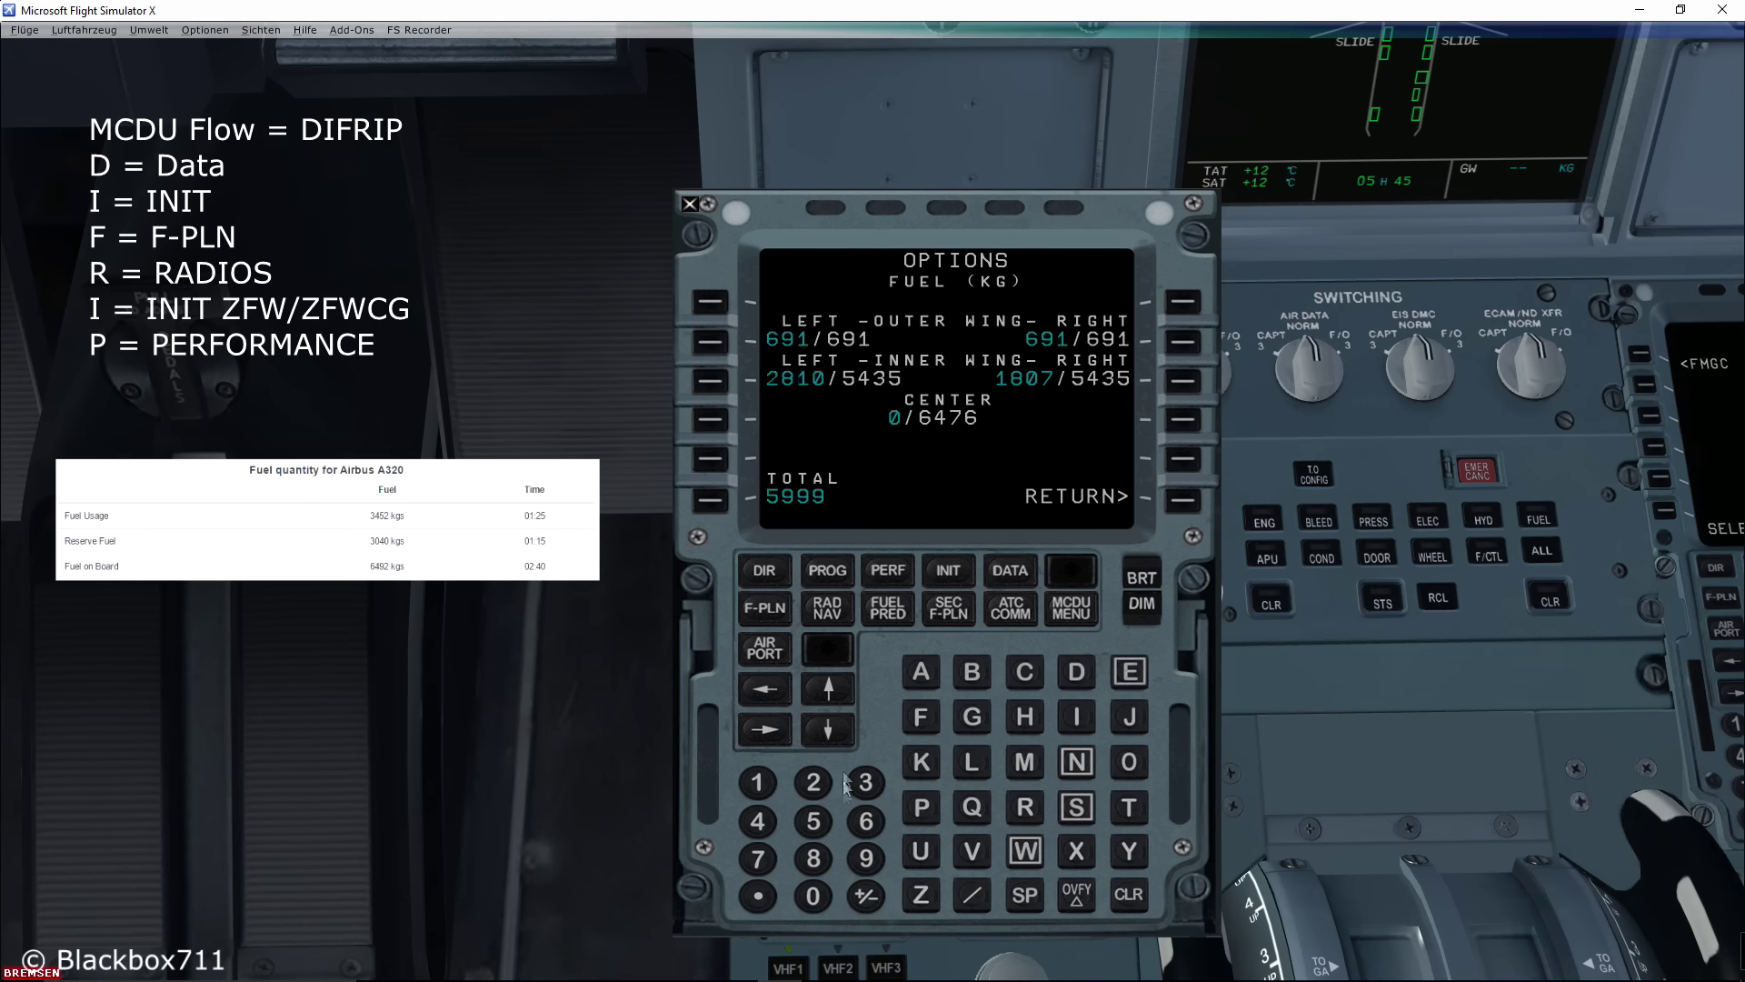
# - Load 2810 kg into the right inner wing tank for 7002 kg total, then return to OPTIONS
pyautogui.click(813, 783)
pyautogui.click(813, 858)
pyautogui.click(814, 895)
pyautogui.click(757, 783)
pyautogui.click(1128, 895)
pyautogui.click(1128, 894)
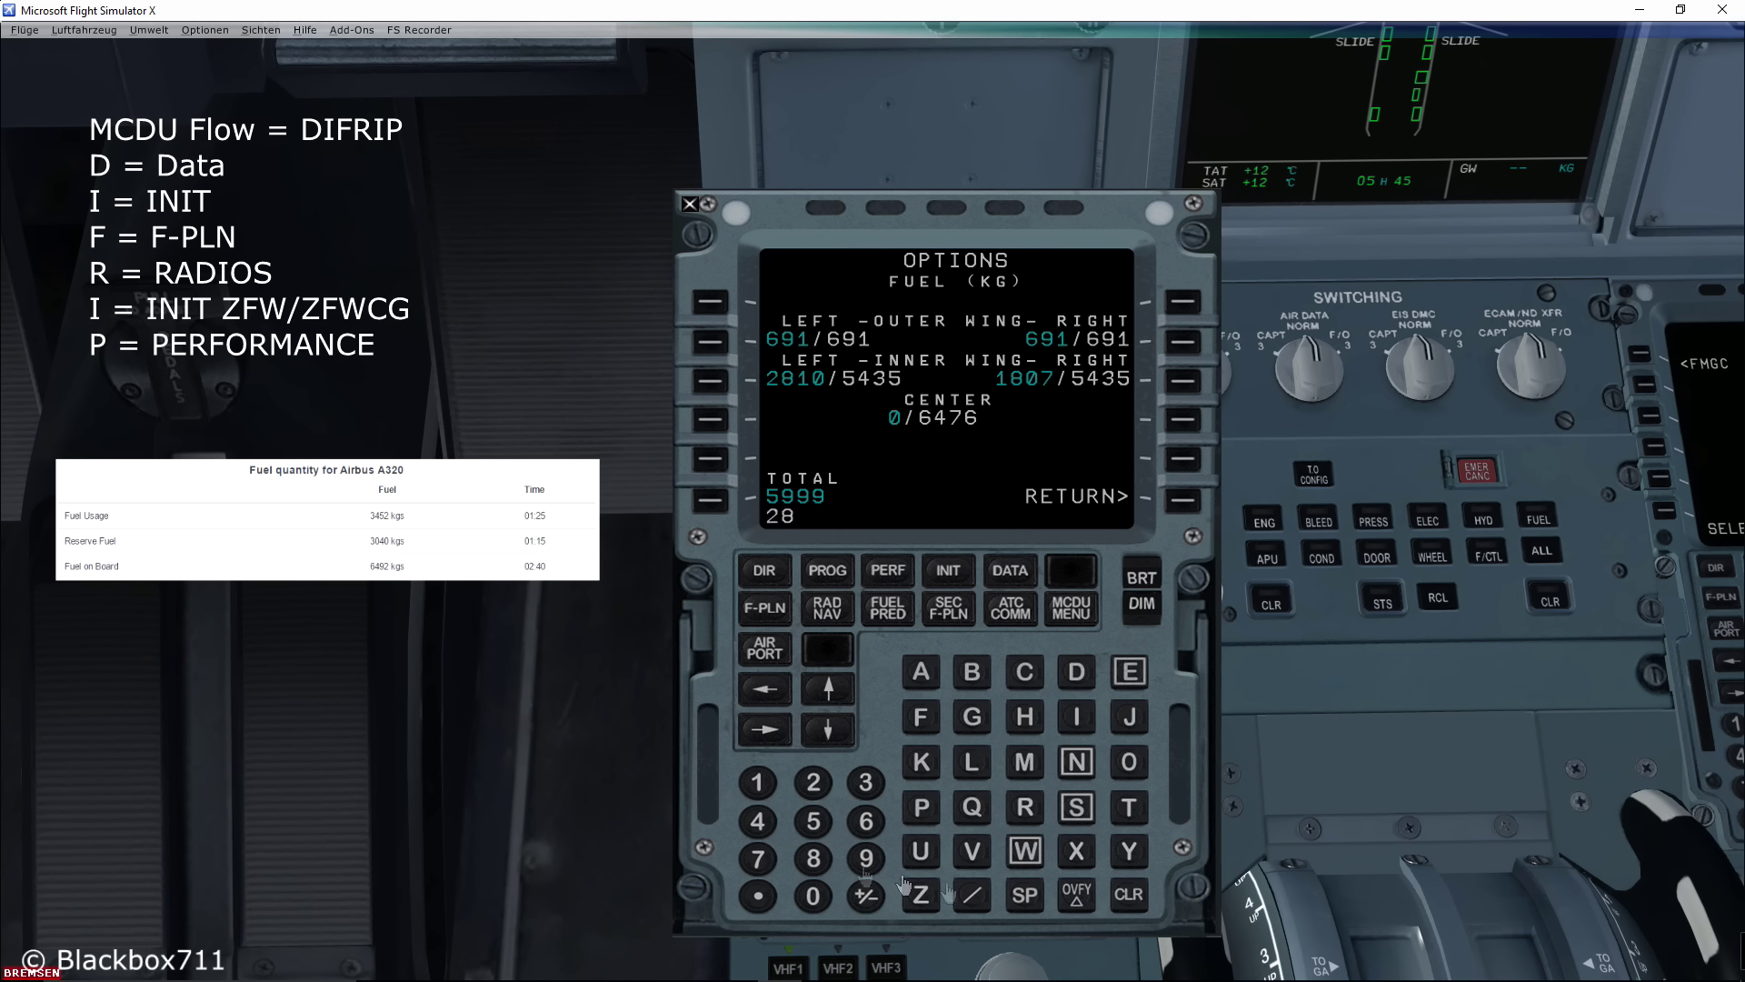
pyautogui.click(759, 789)
pyautogui.click(814, 896)
pyautogui.click(1181, 390)
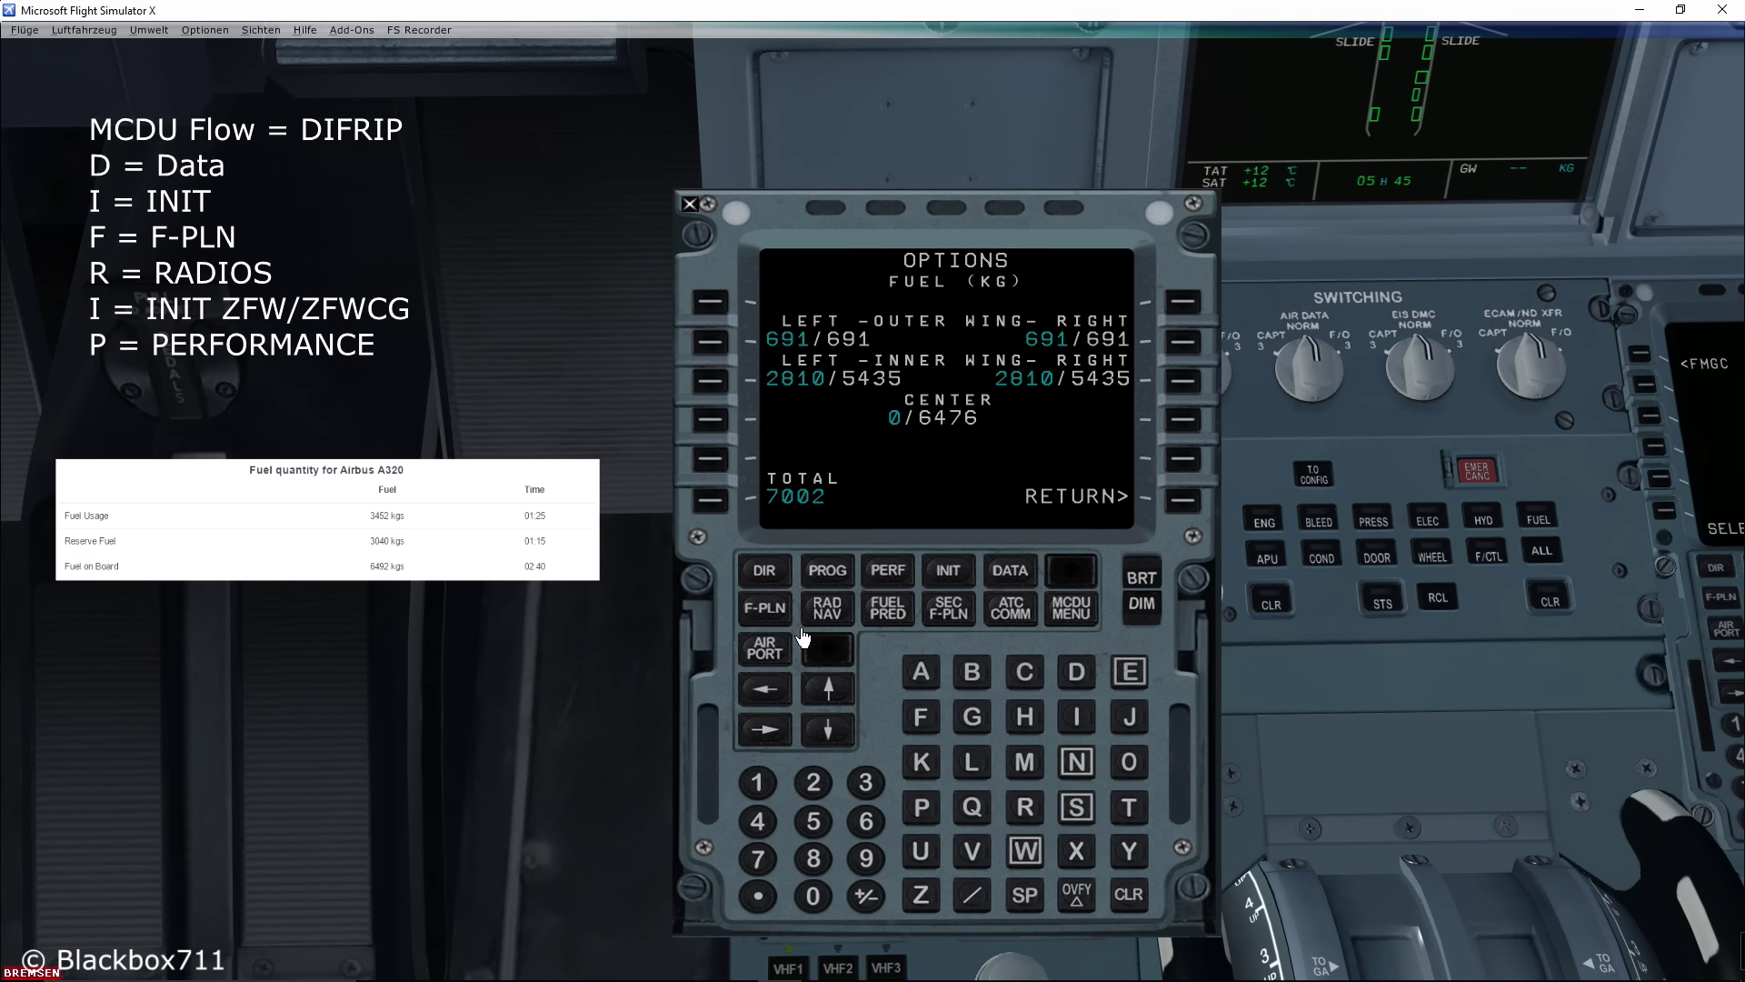
pyautogui.click(1181, 502)
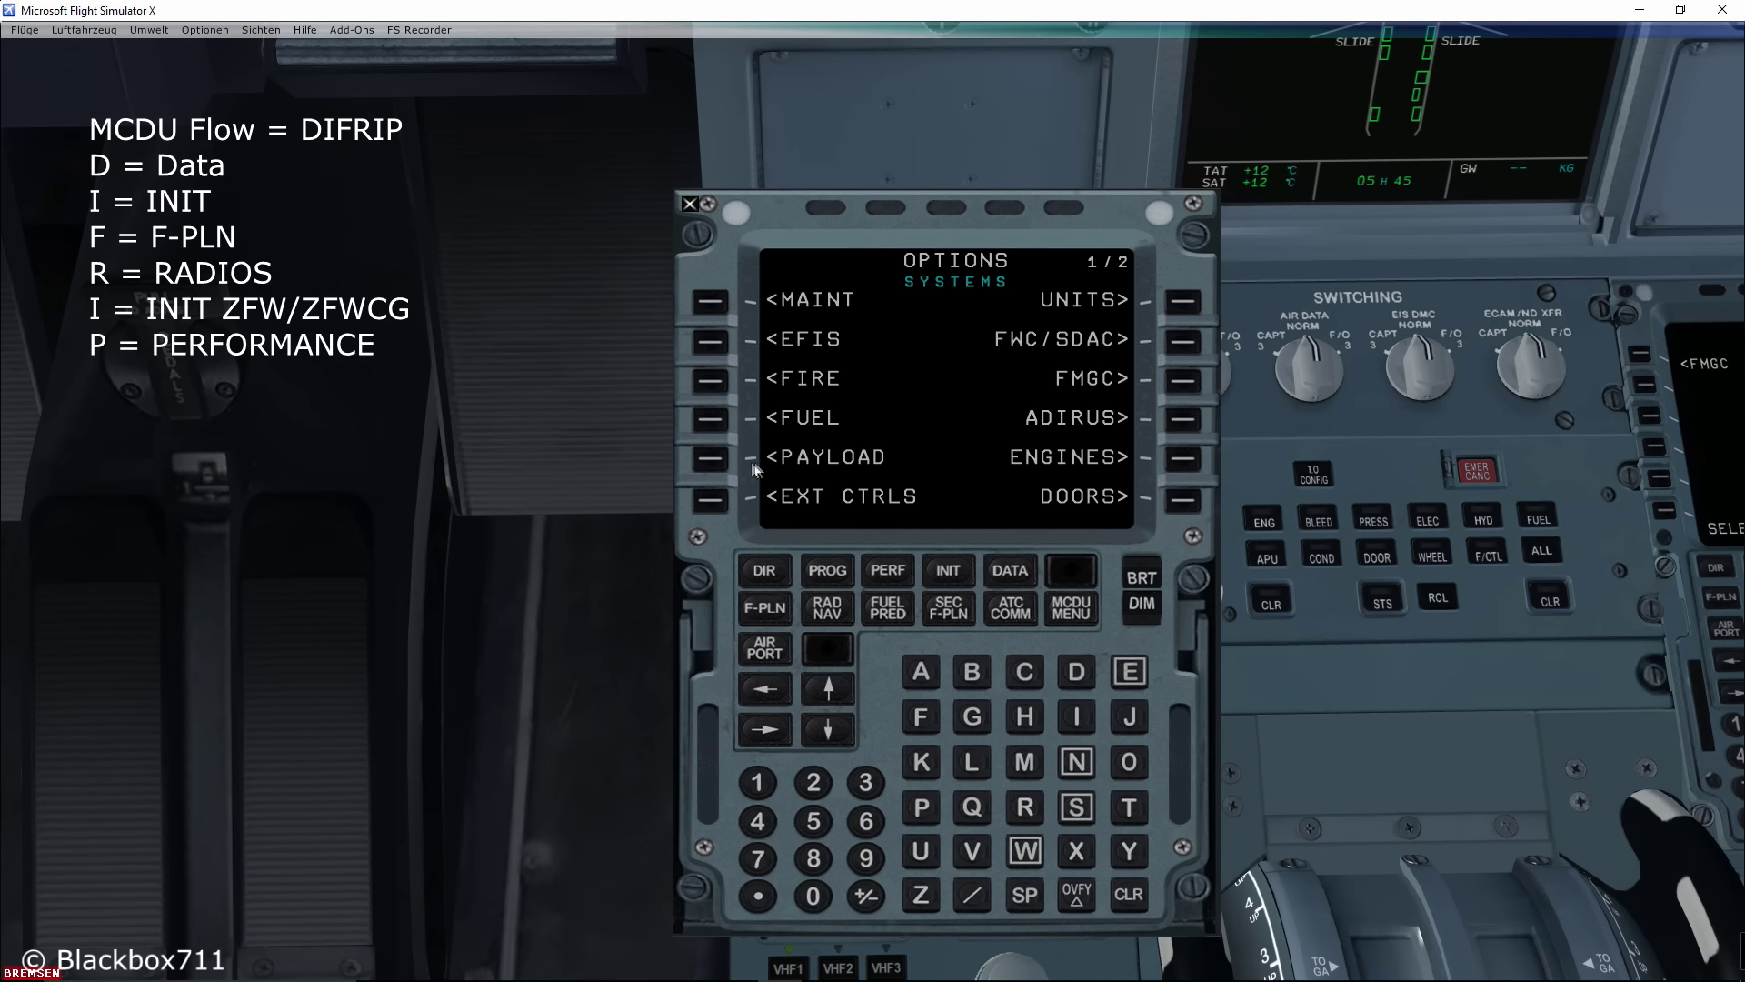
pyautogui.click(716, 462)
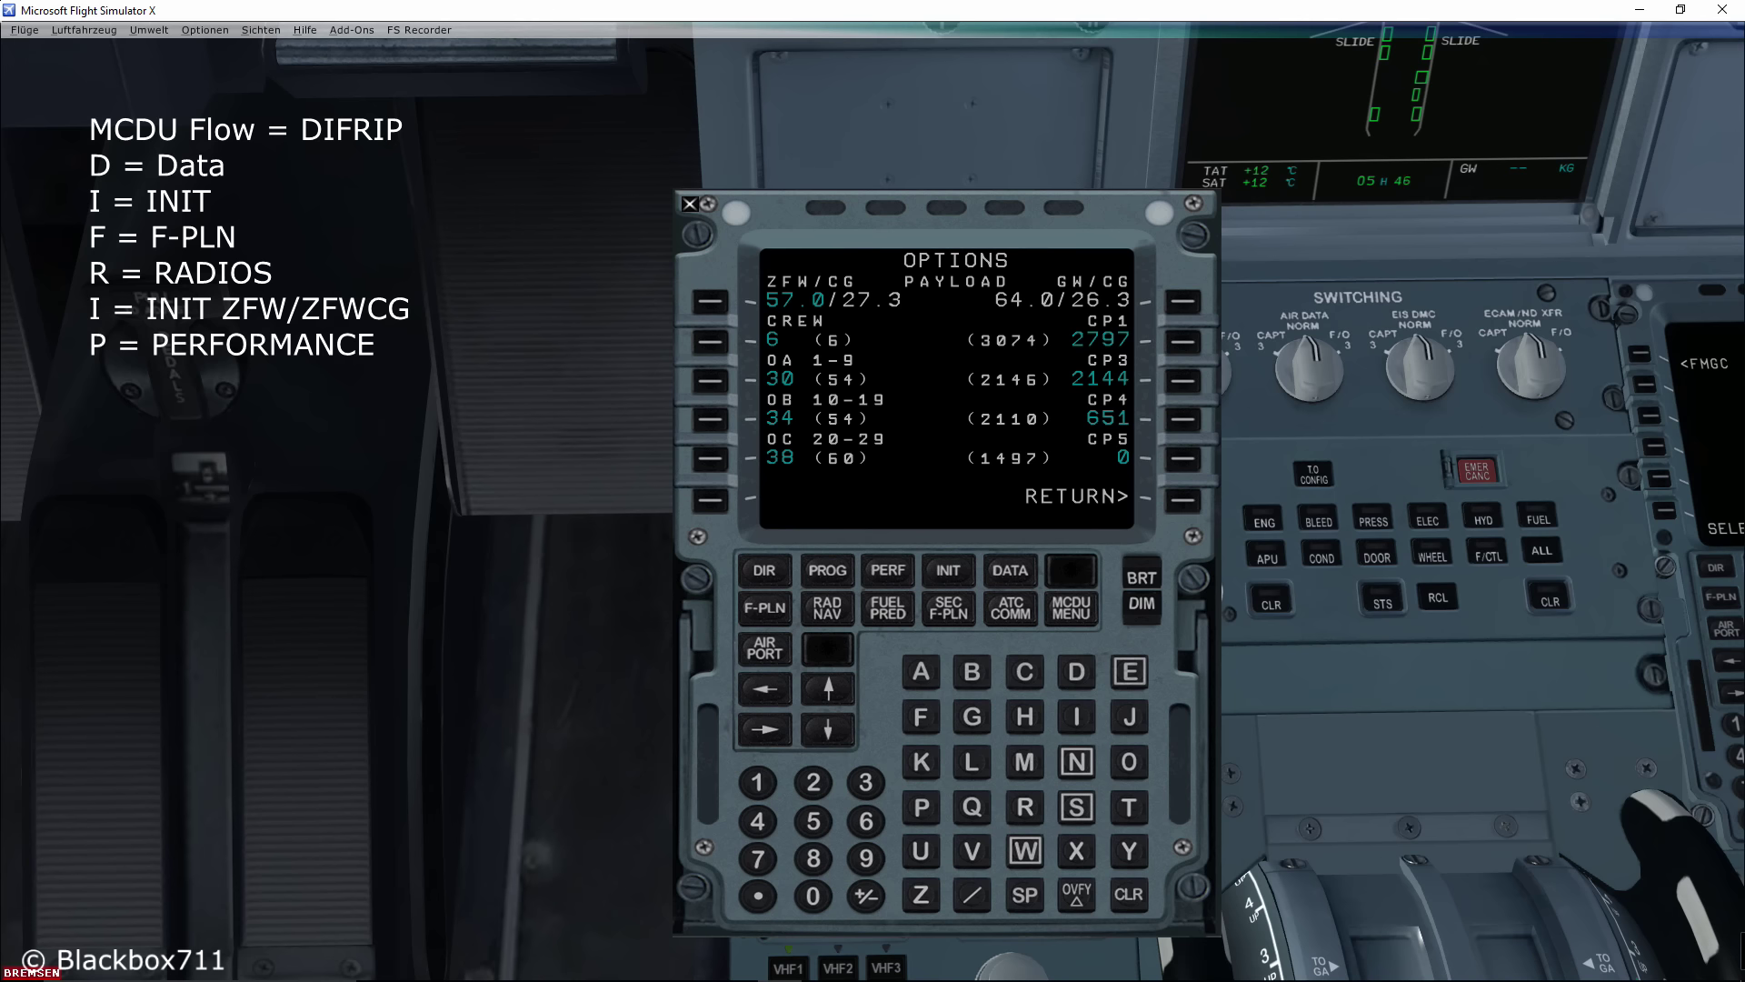
pyautogui.click(1183, 500)
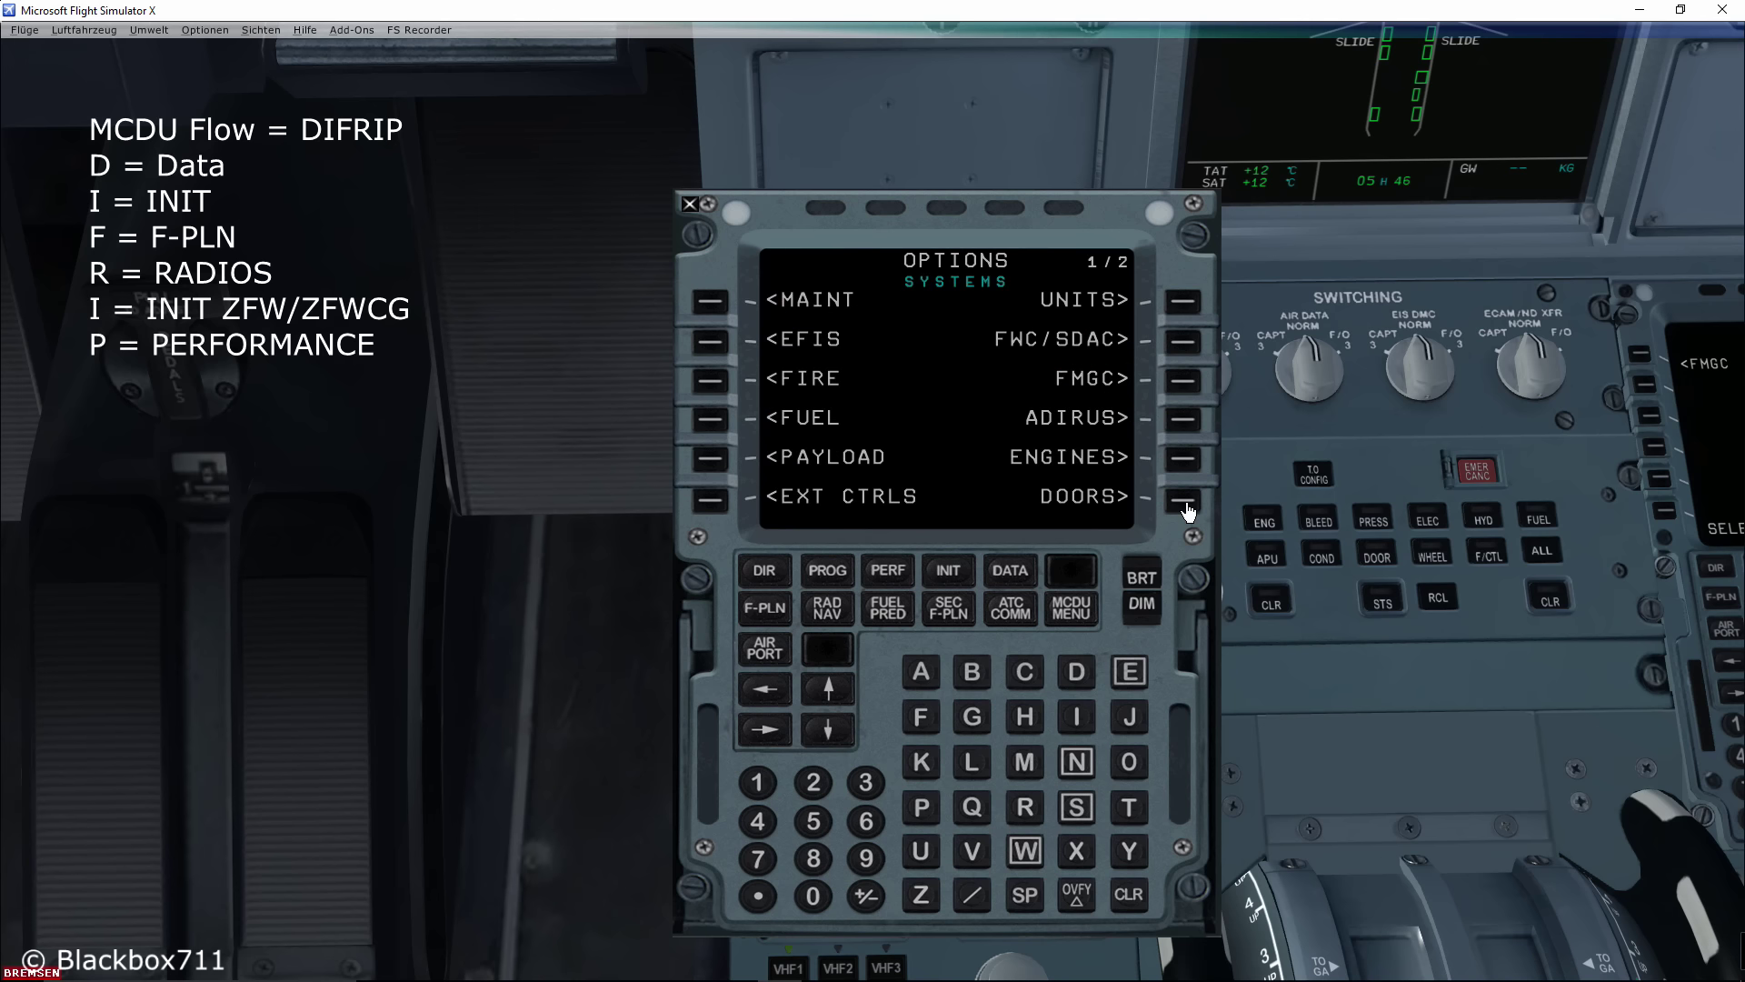
pyautogui.click(948, 570)
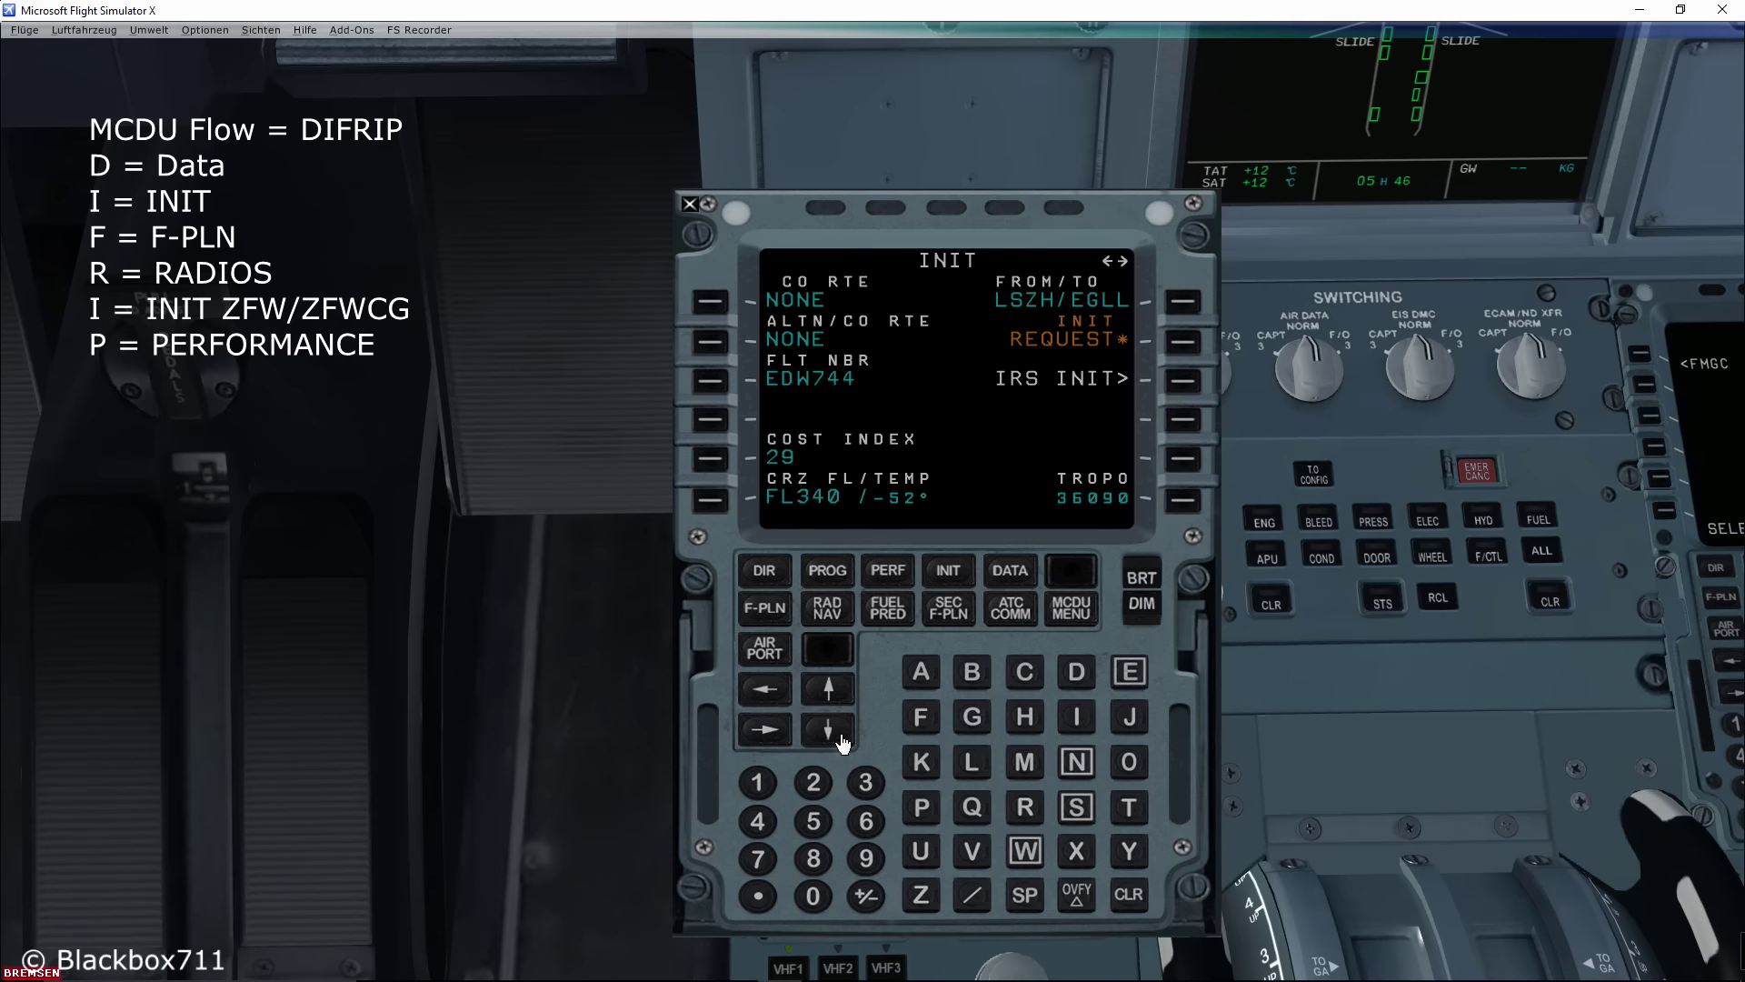
# - Select LSZH departure runway 28 ILS and insert it into the flight plan
pyautogui.click(764, 730)
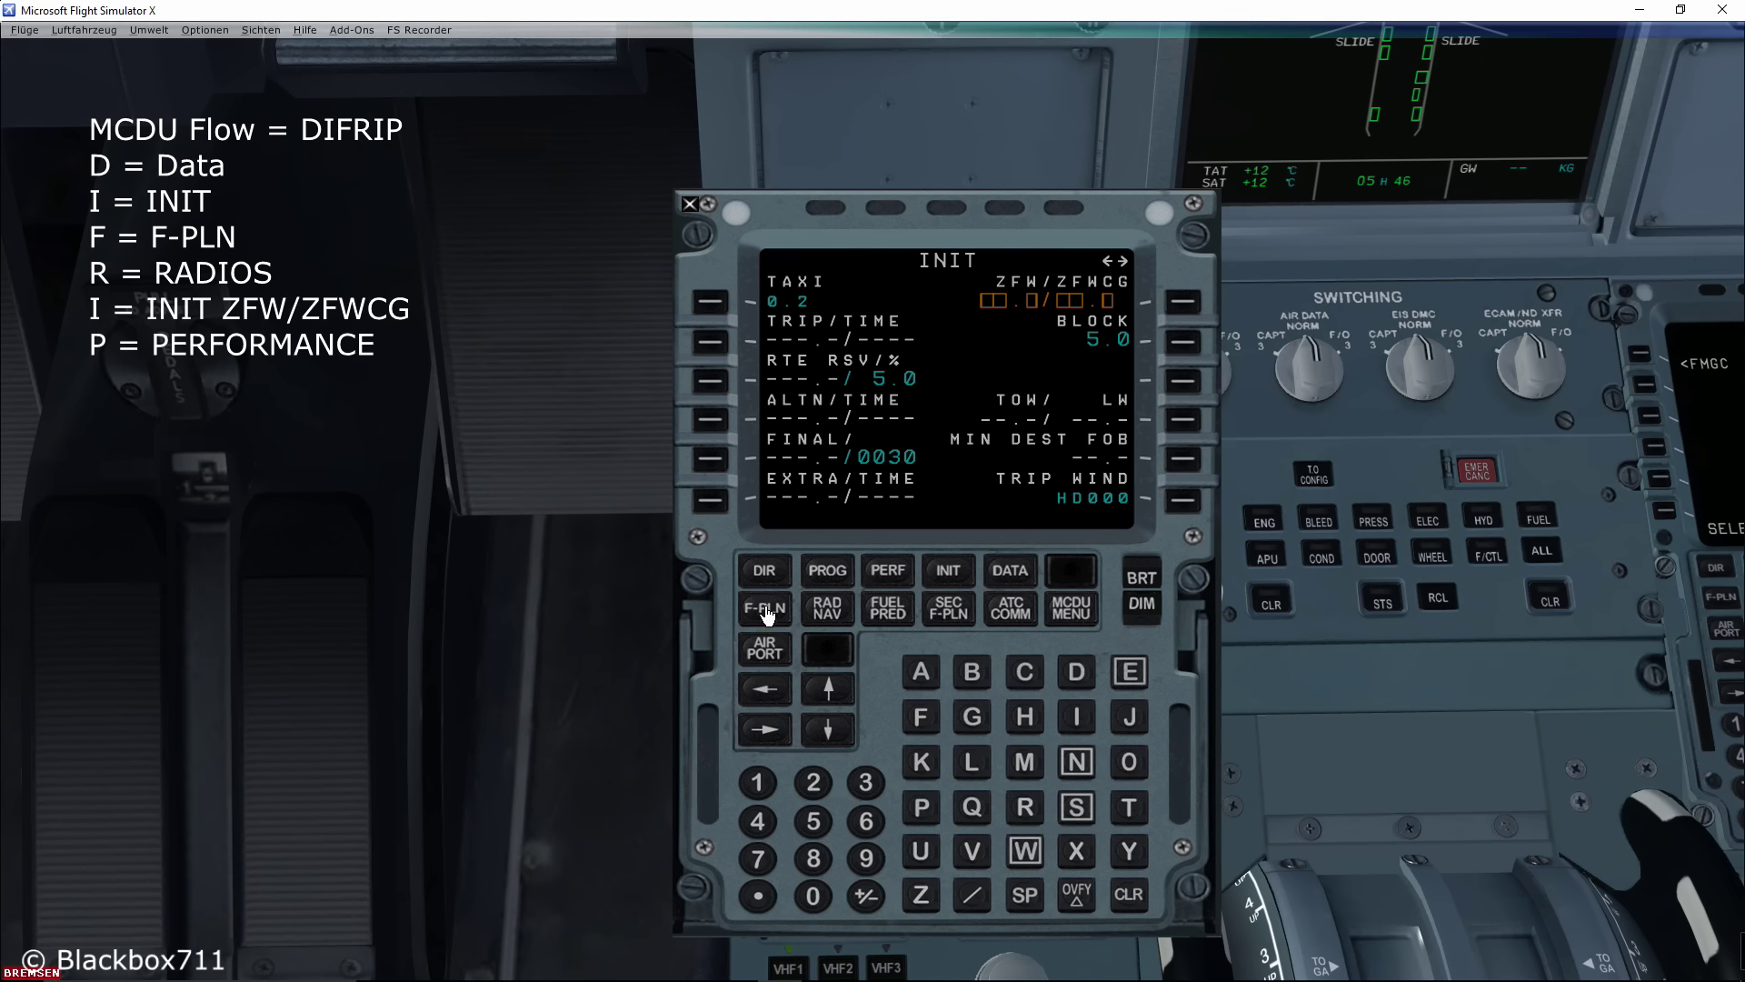
pyautogui.moveTo(765, 614)
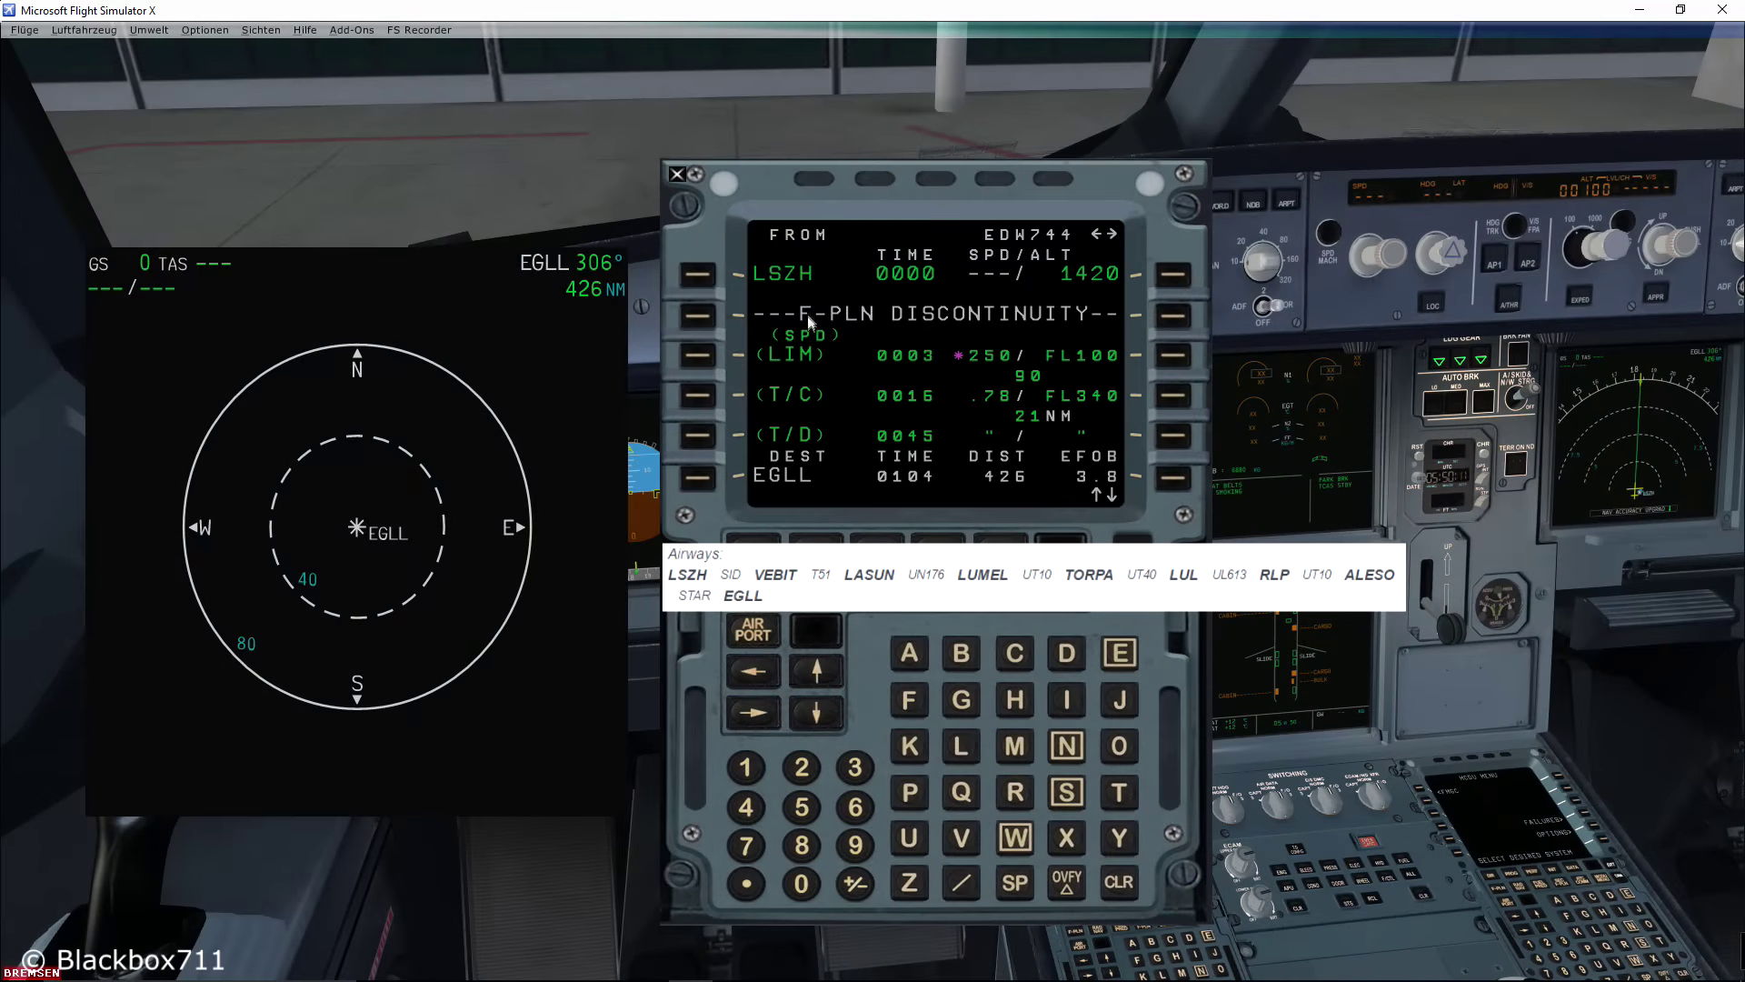
pyautogui.click(690, 286)
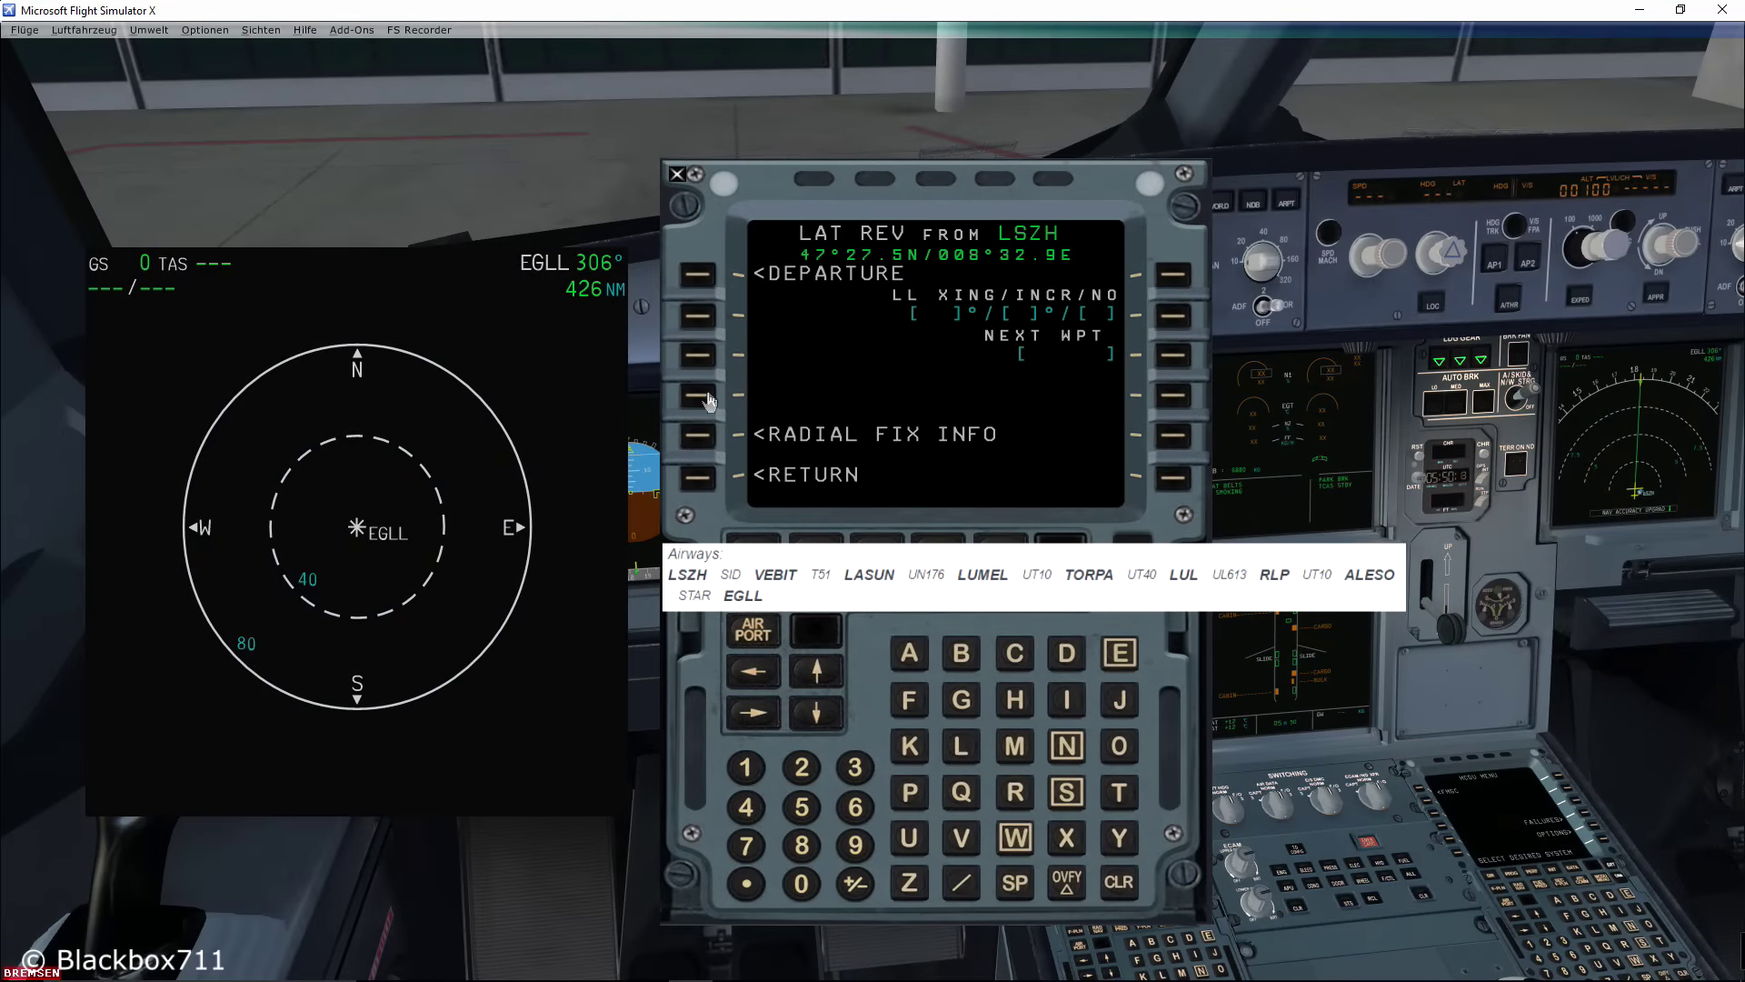
pyautogui.click(697, 277)
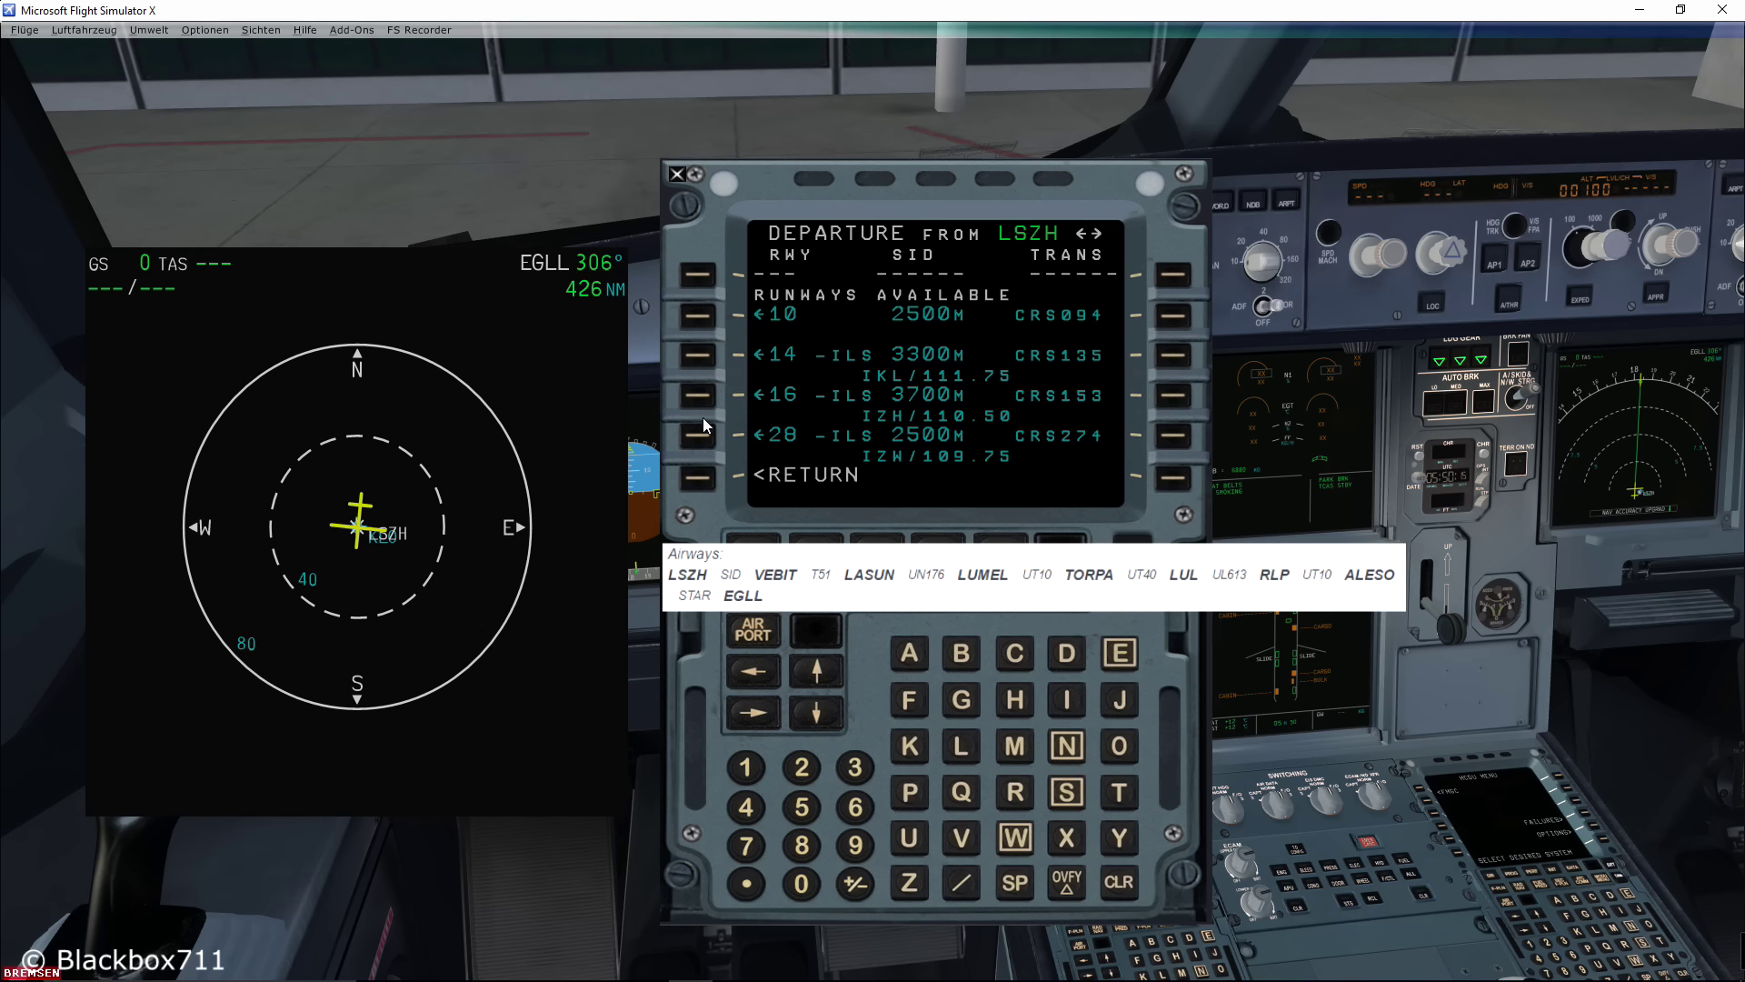
pyautogui.click(697, 440)
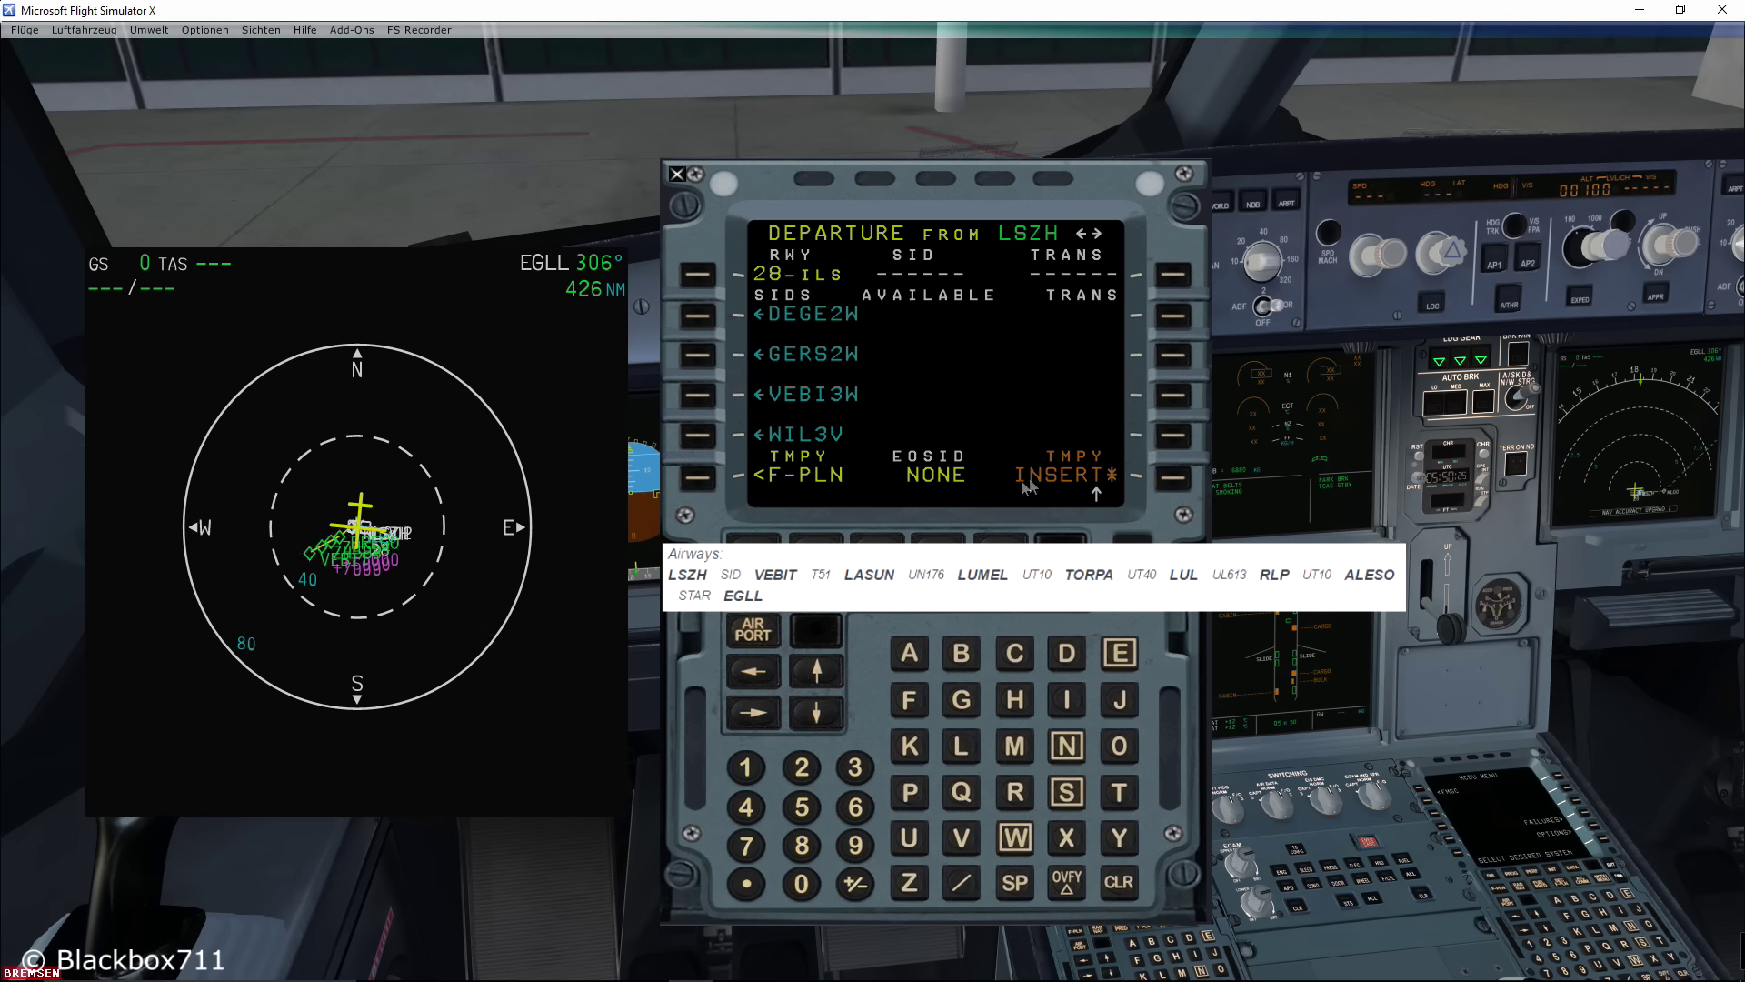
pyautogui.click(1175, 482)
# - Set the ND range to 160, slew to VEBIT, and open its lateral revision
pyautogui.click(1270, 270)
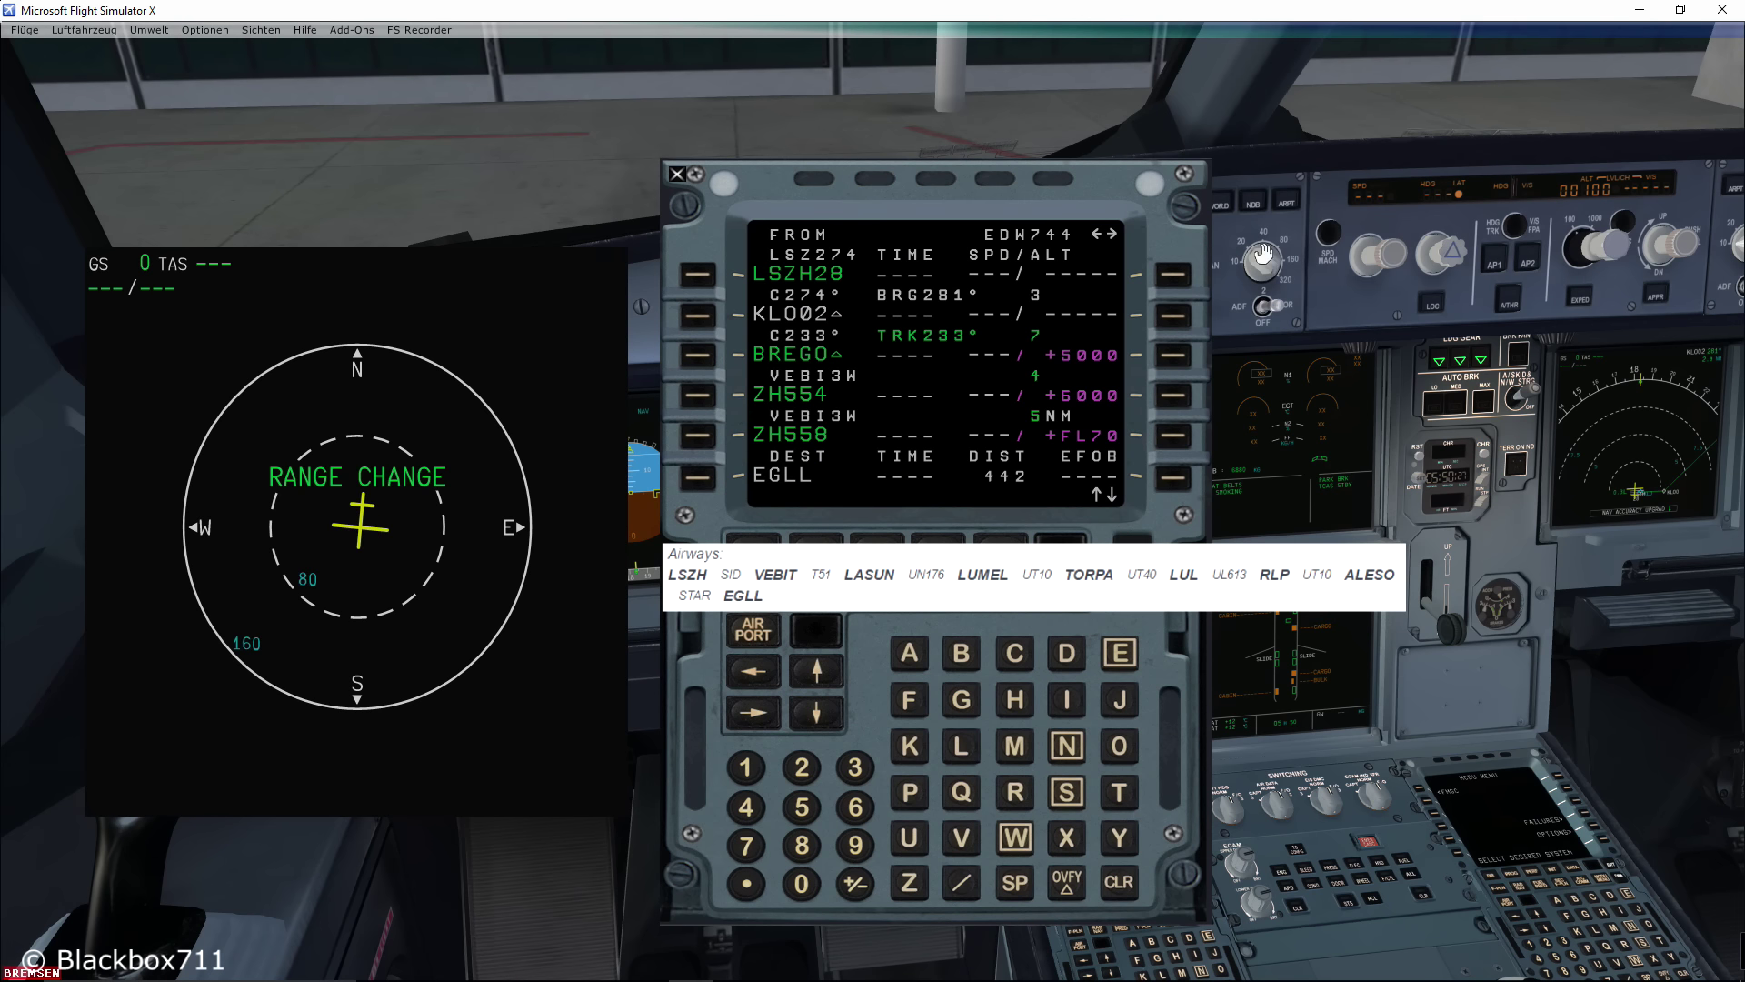
pyautogui.scroll(-2, 1264, 263)
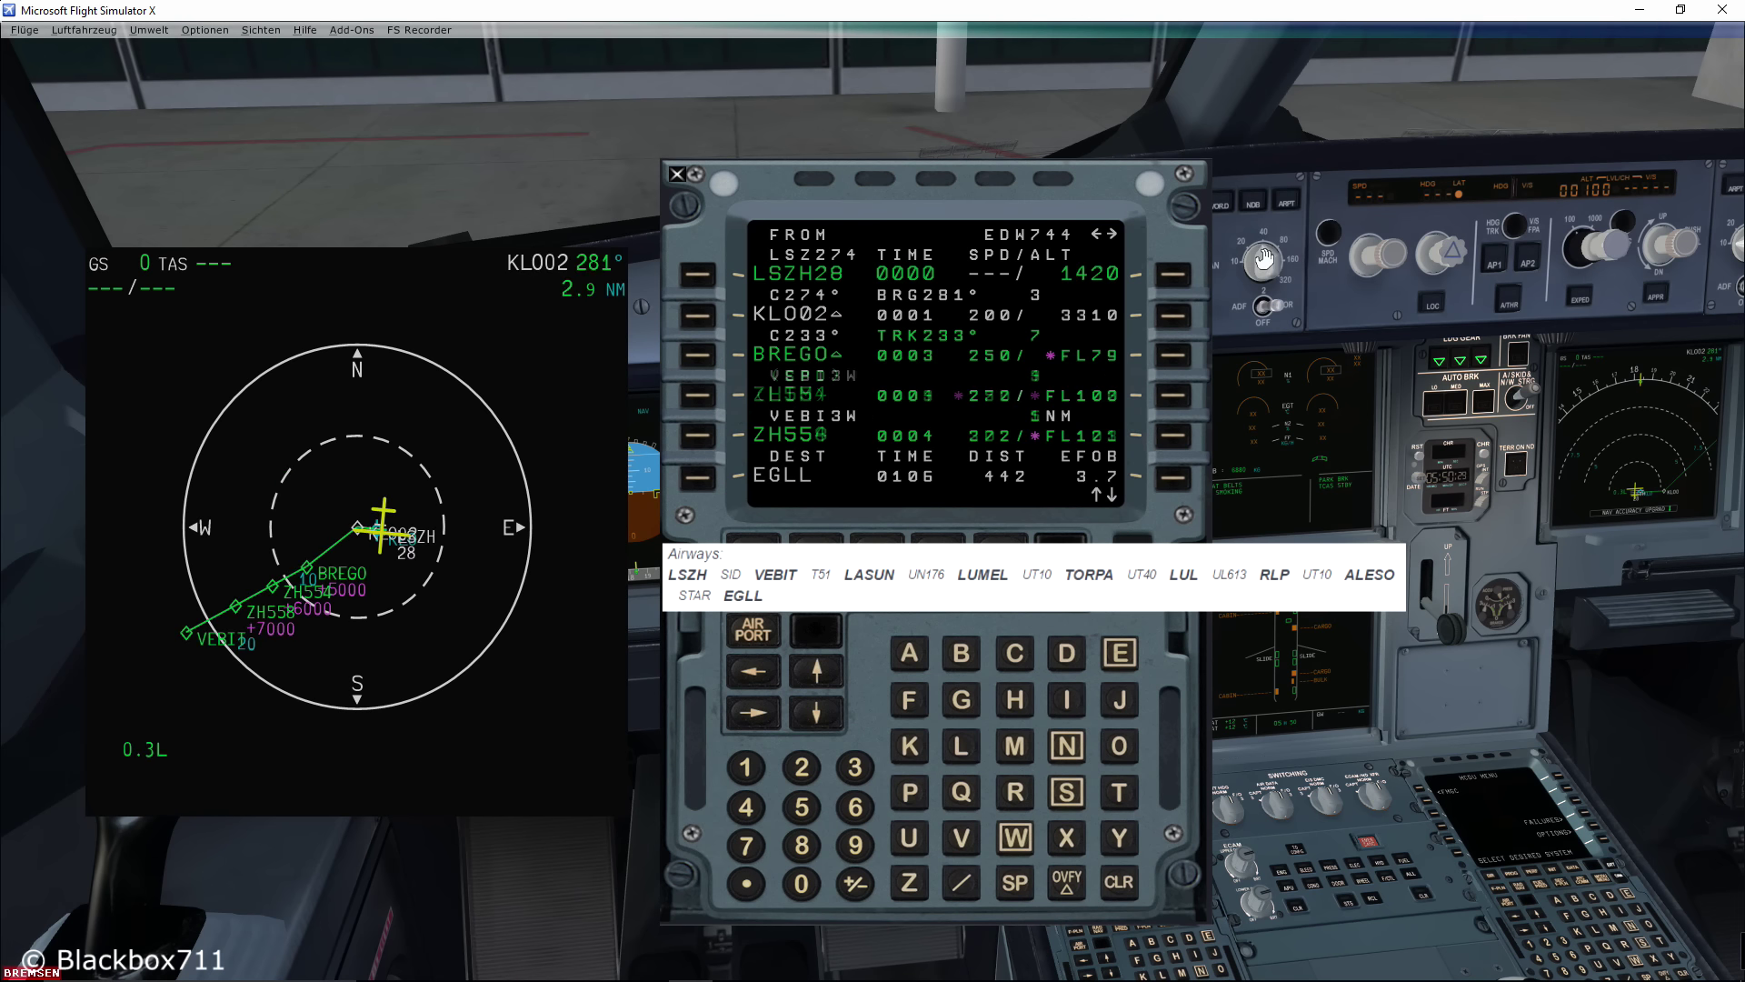
pyautogui.scroll(-2, 1264, 261)
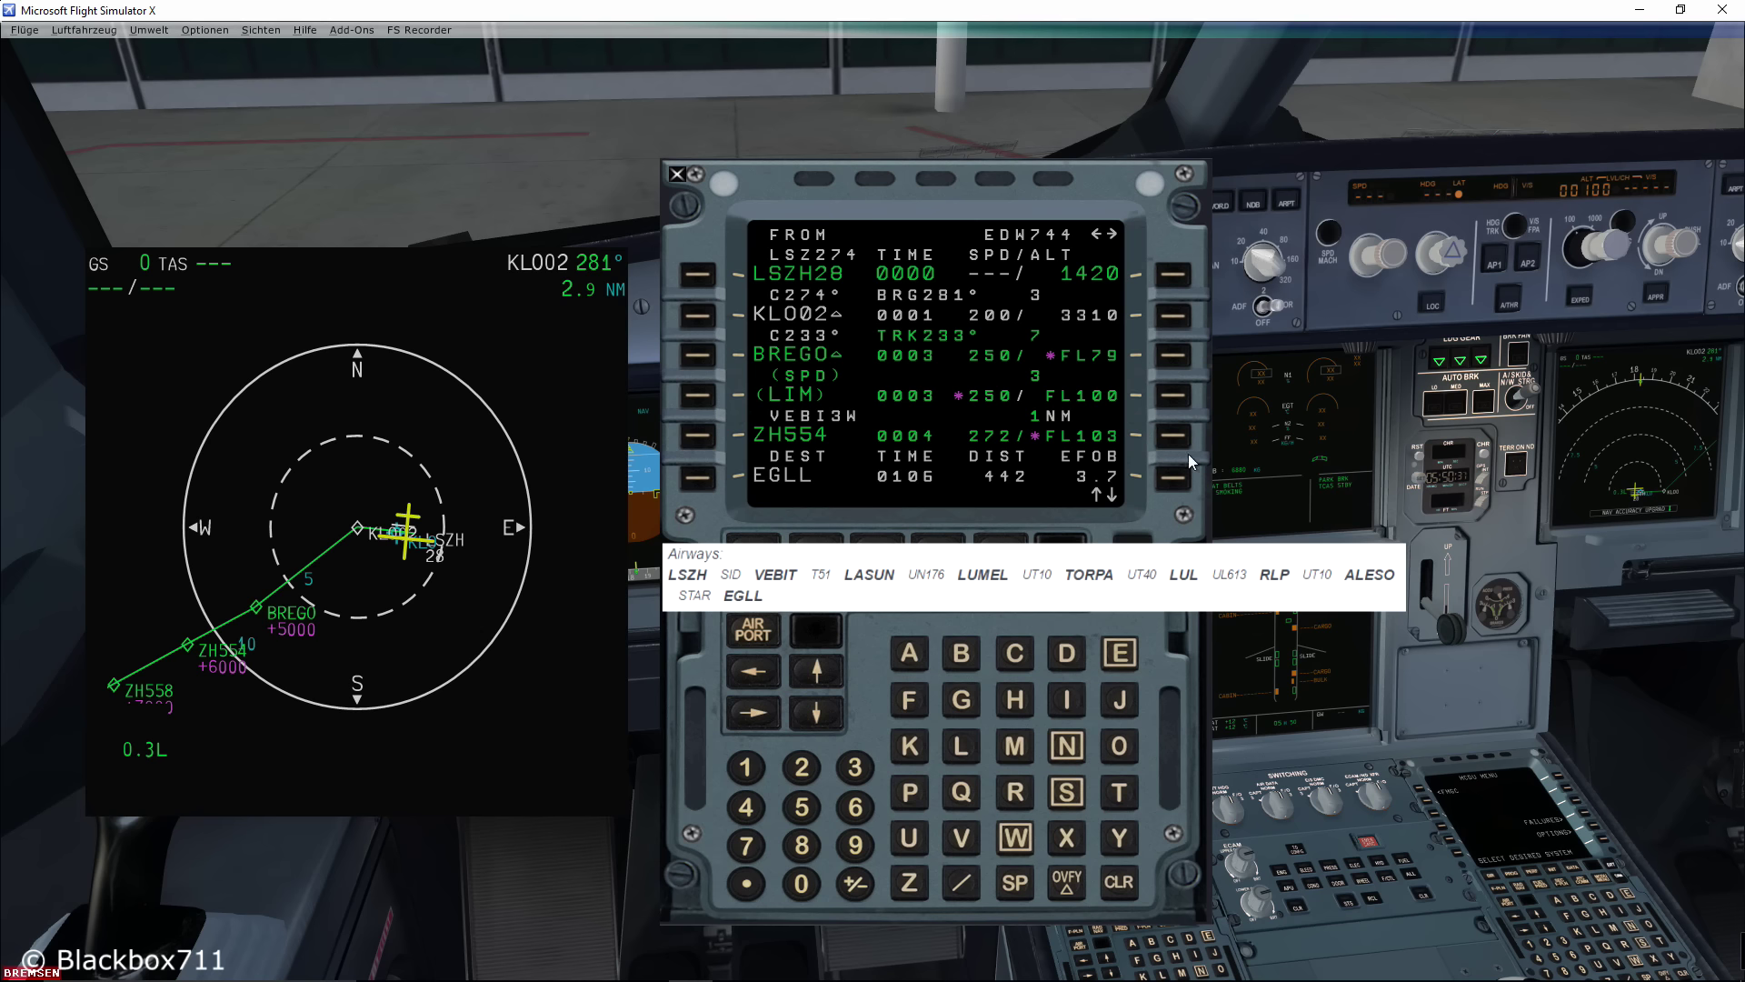
pyautogui.click(823, 677)
pyautogui.click(823, 677)
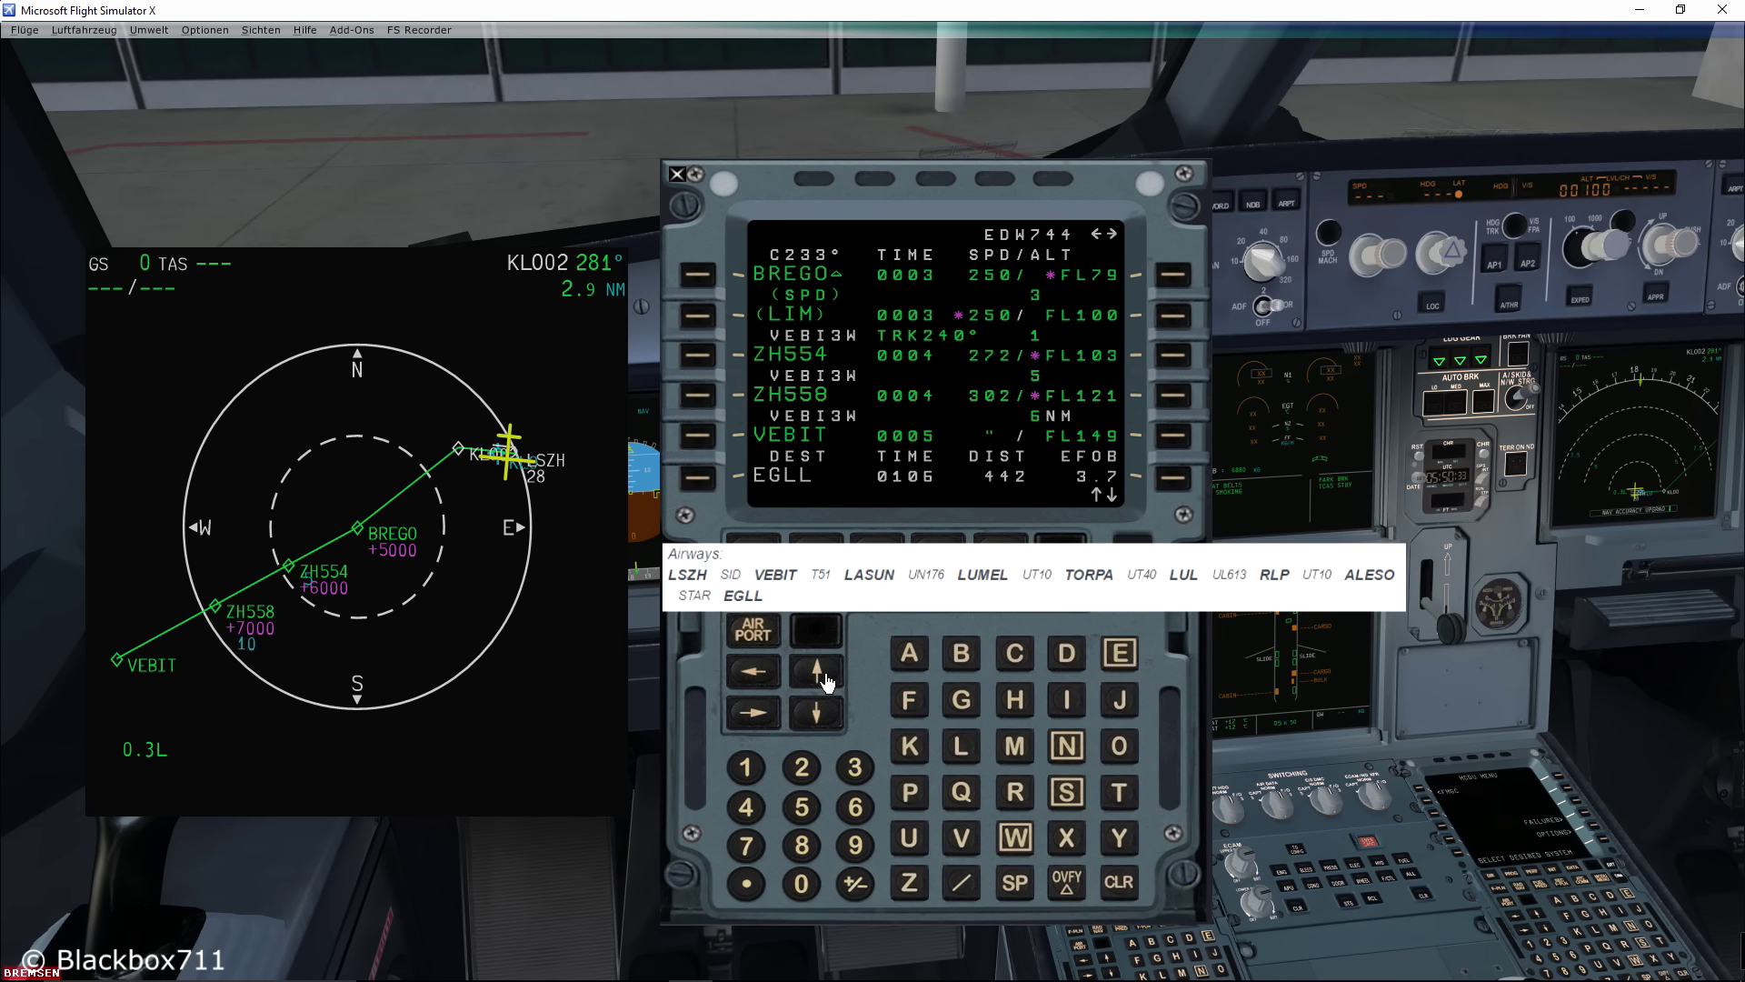
pyautogui.click(823, 677)
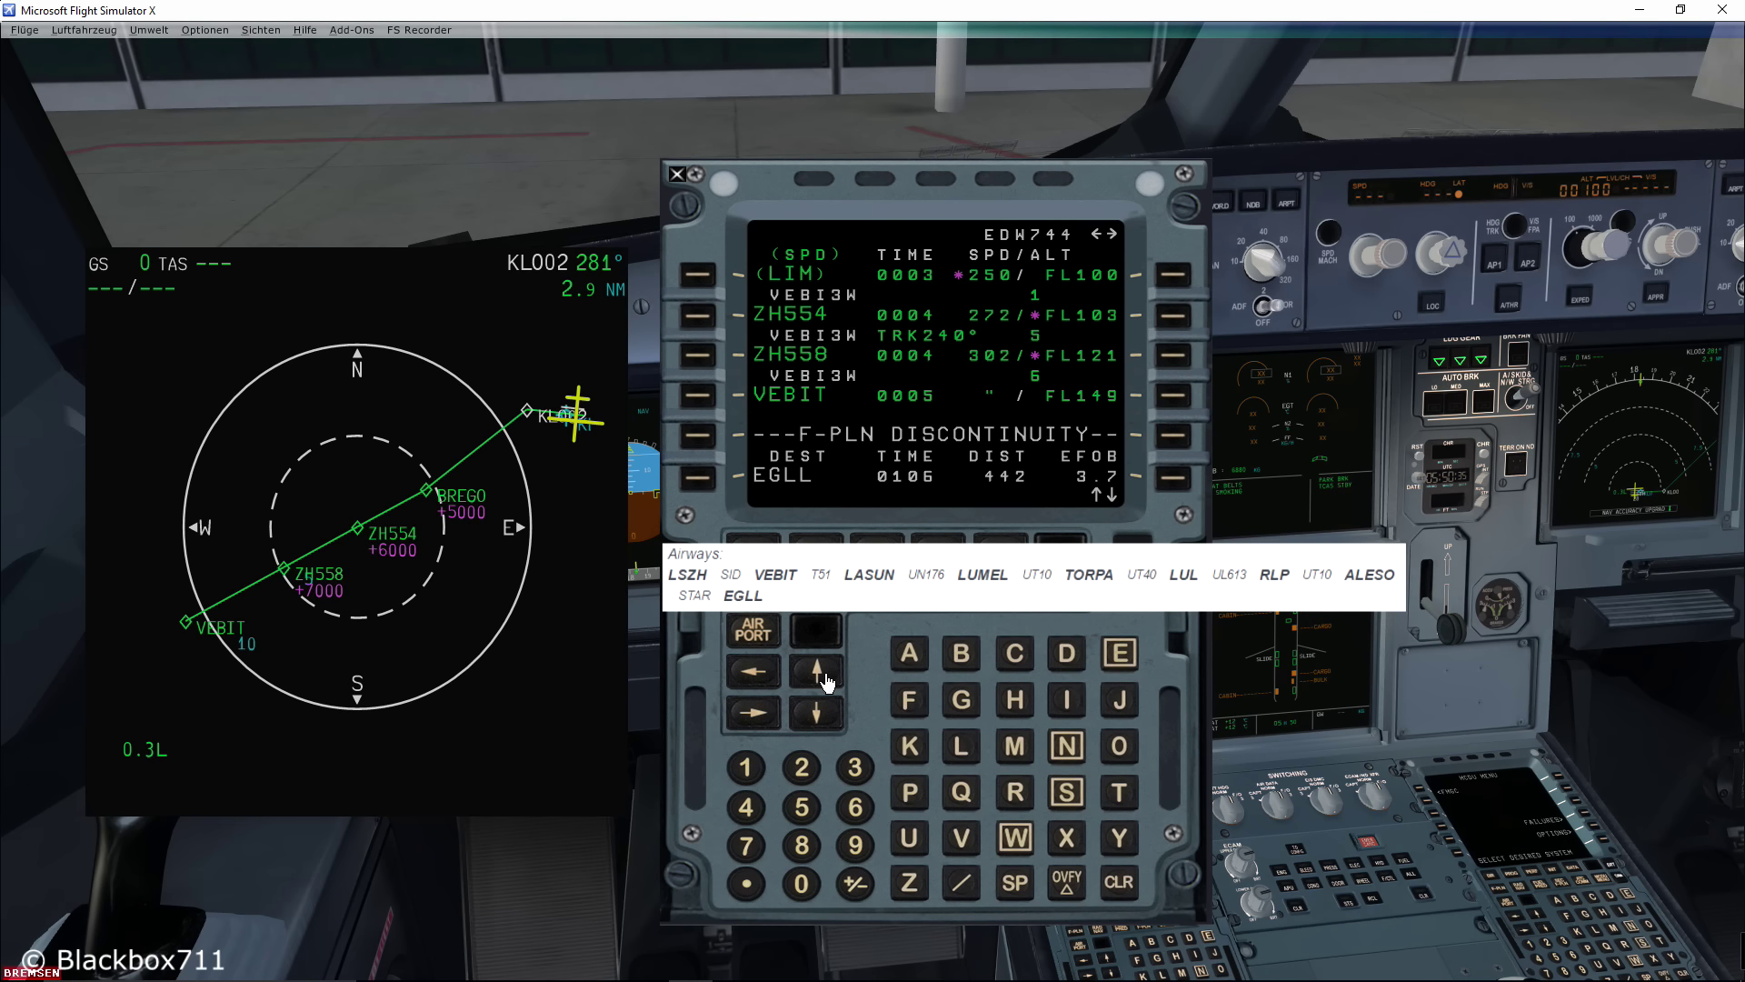
pyautogui.click(824, 678)
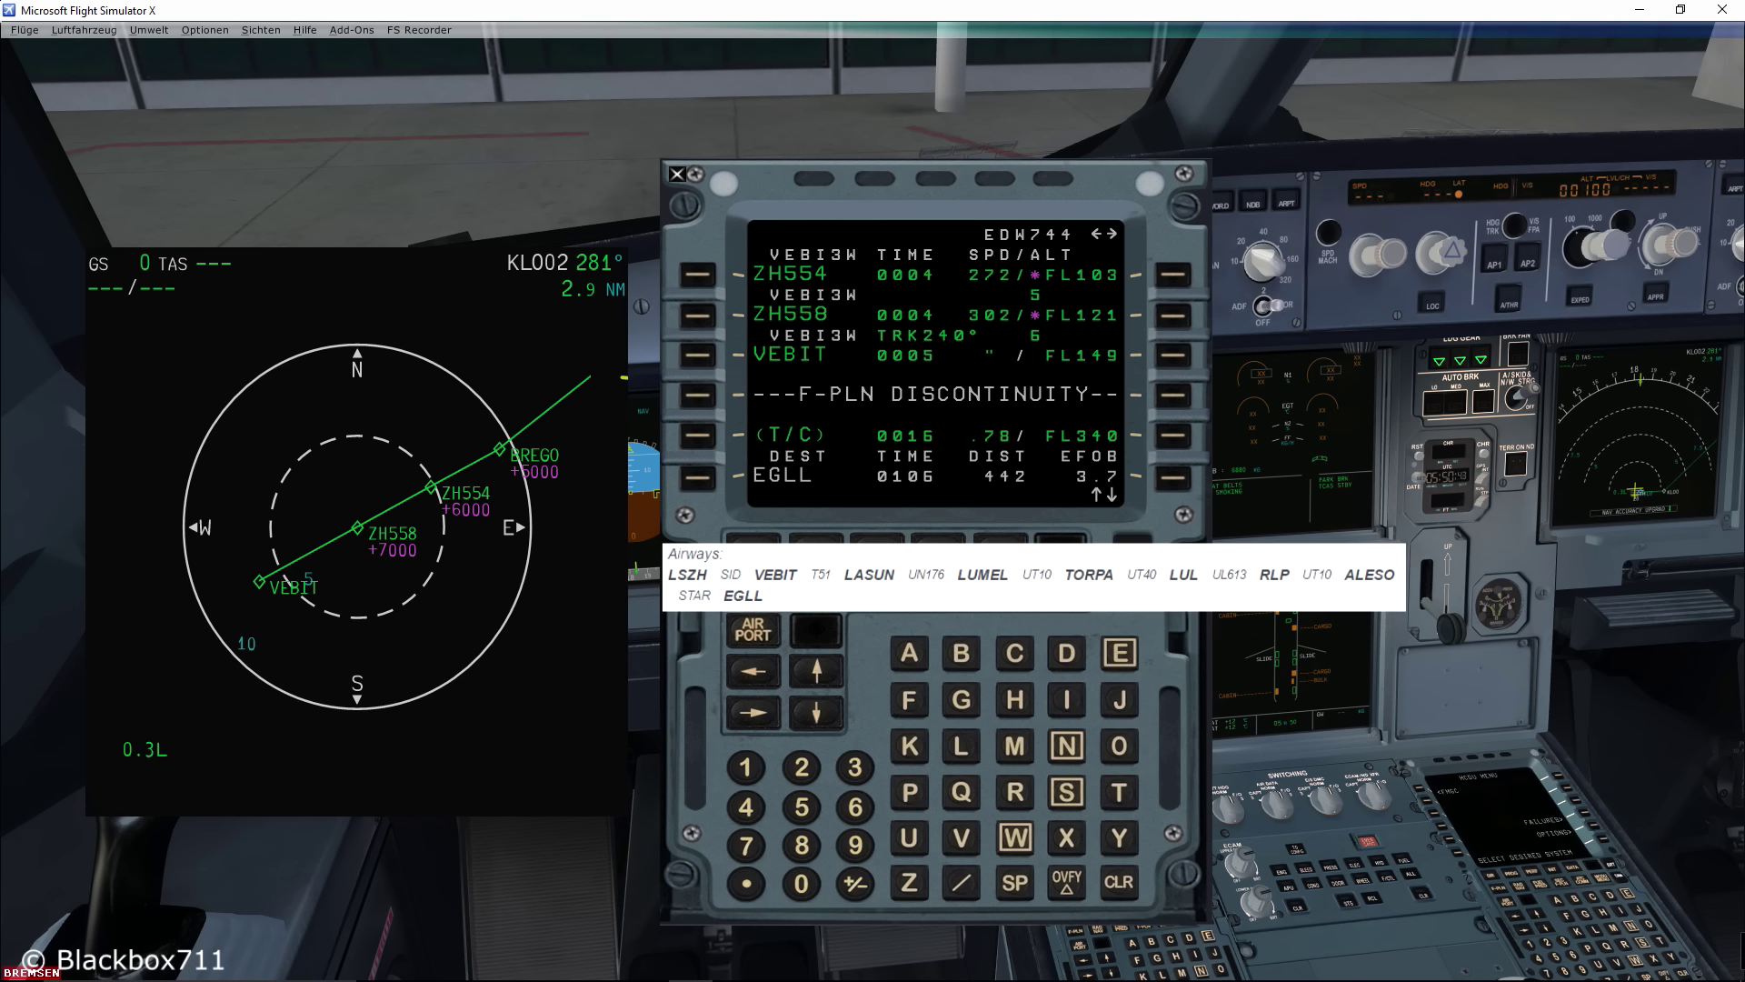
pyautogui.click(698, 355)
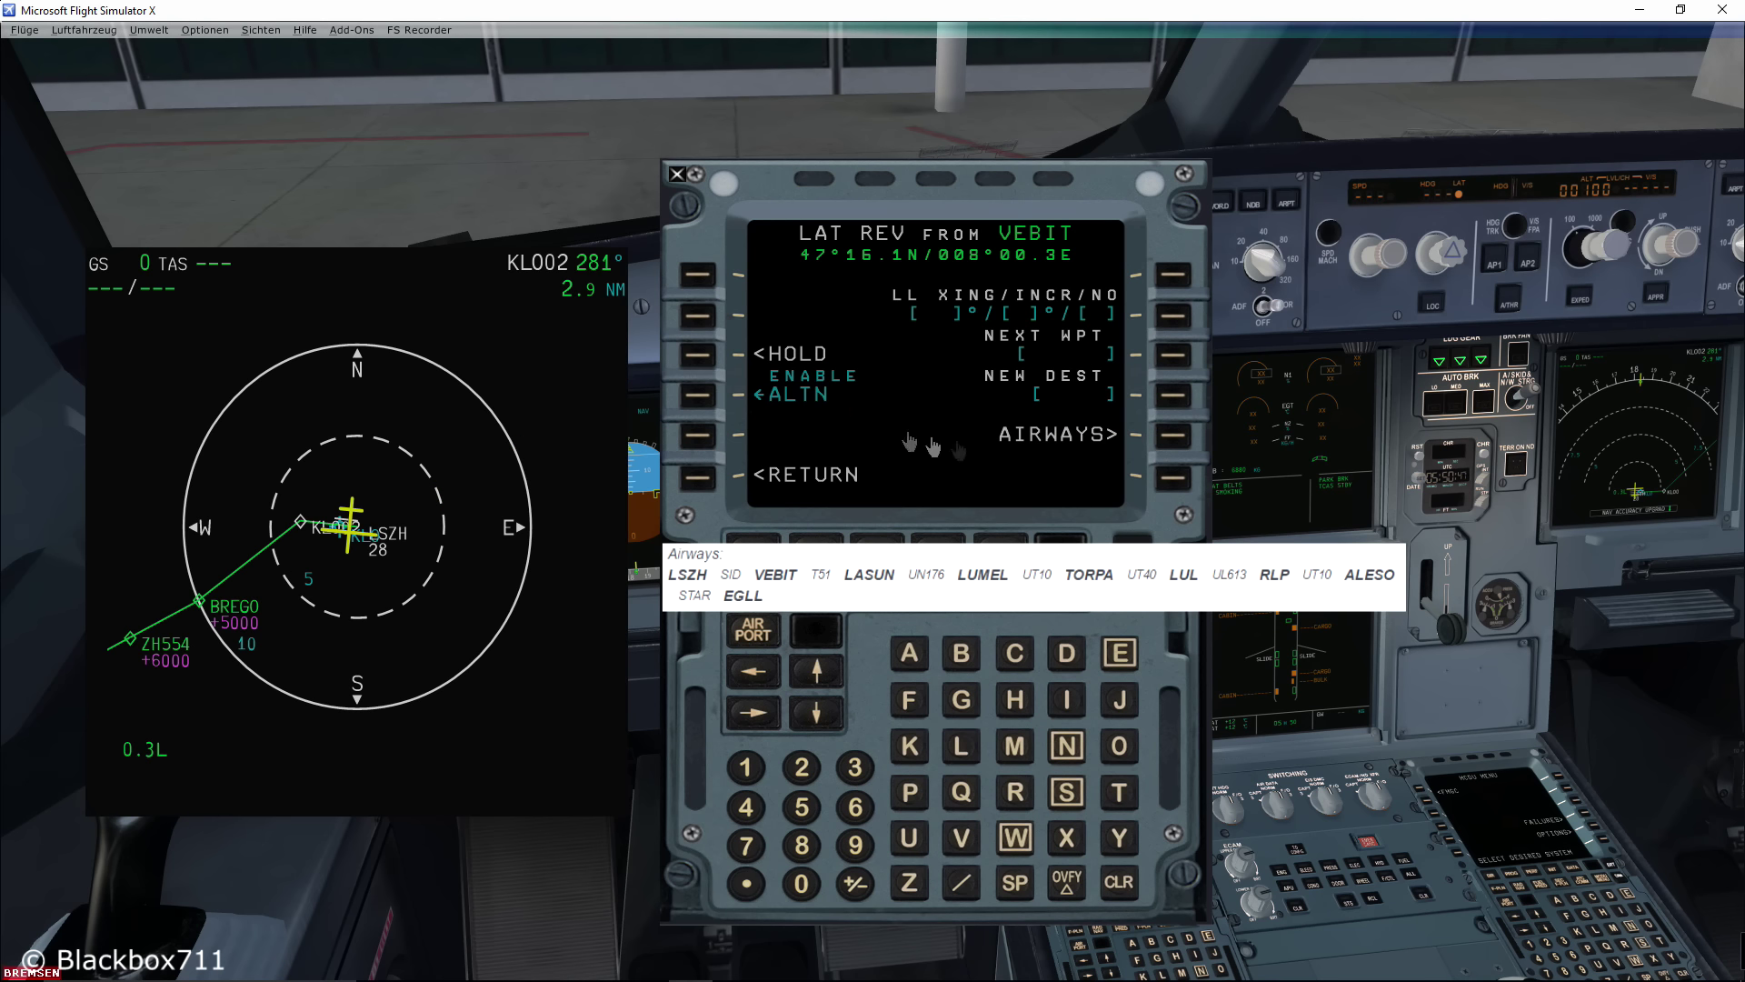
# - From VEBIT, enter airway T51 to LASUN on the AIRWAYS page
pyautogui.click(1171, 436)
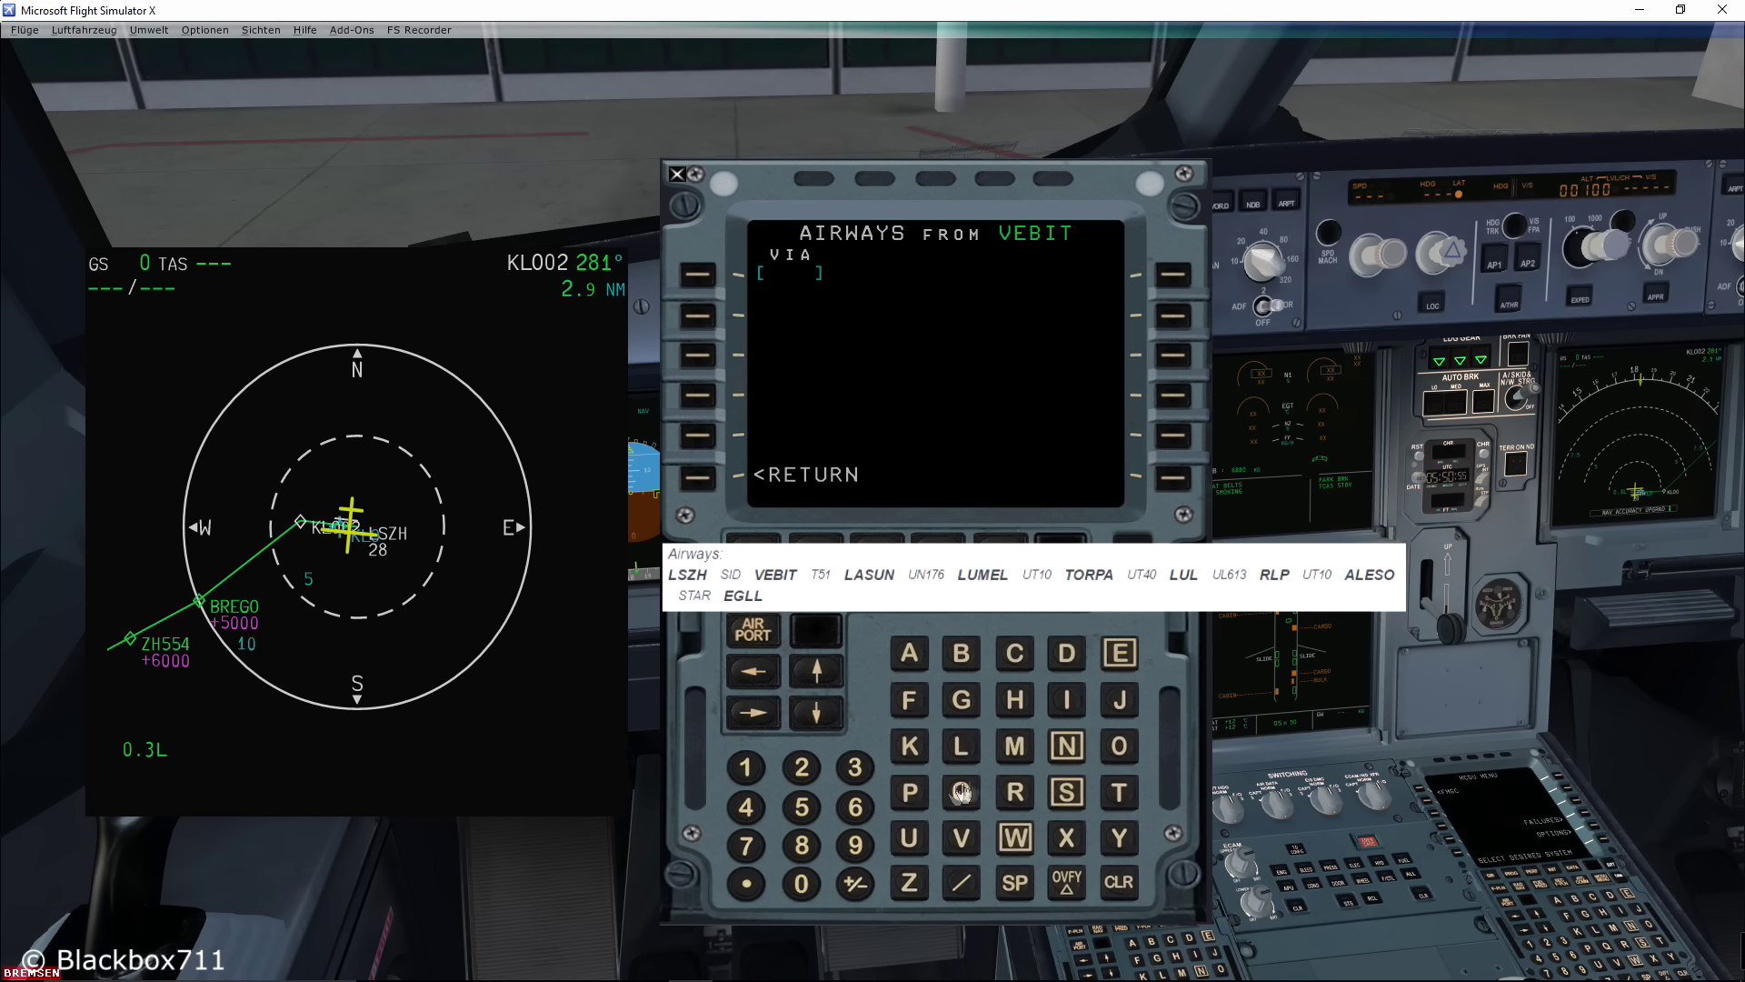
pyautogui.click(1119, 792)
pyautogui.click(801, 806)
pyautogui.write('1')
pyautogui.click(702, 281)
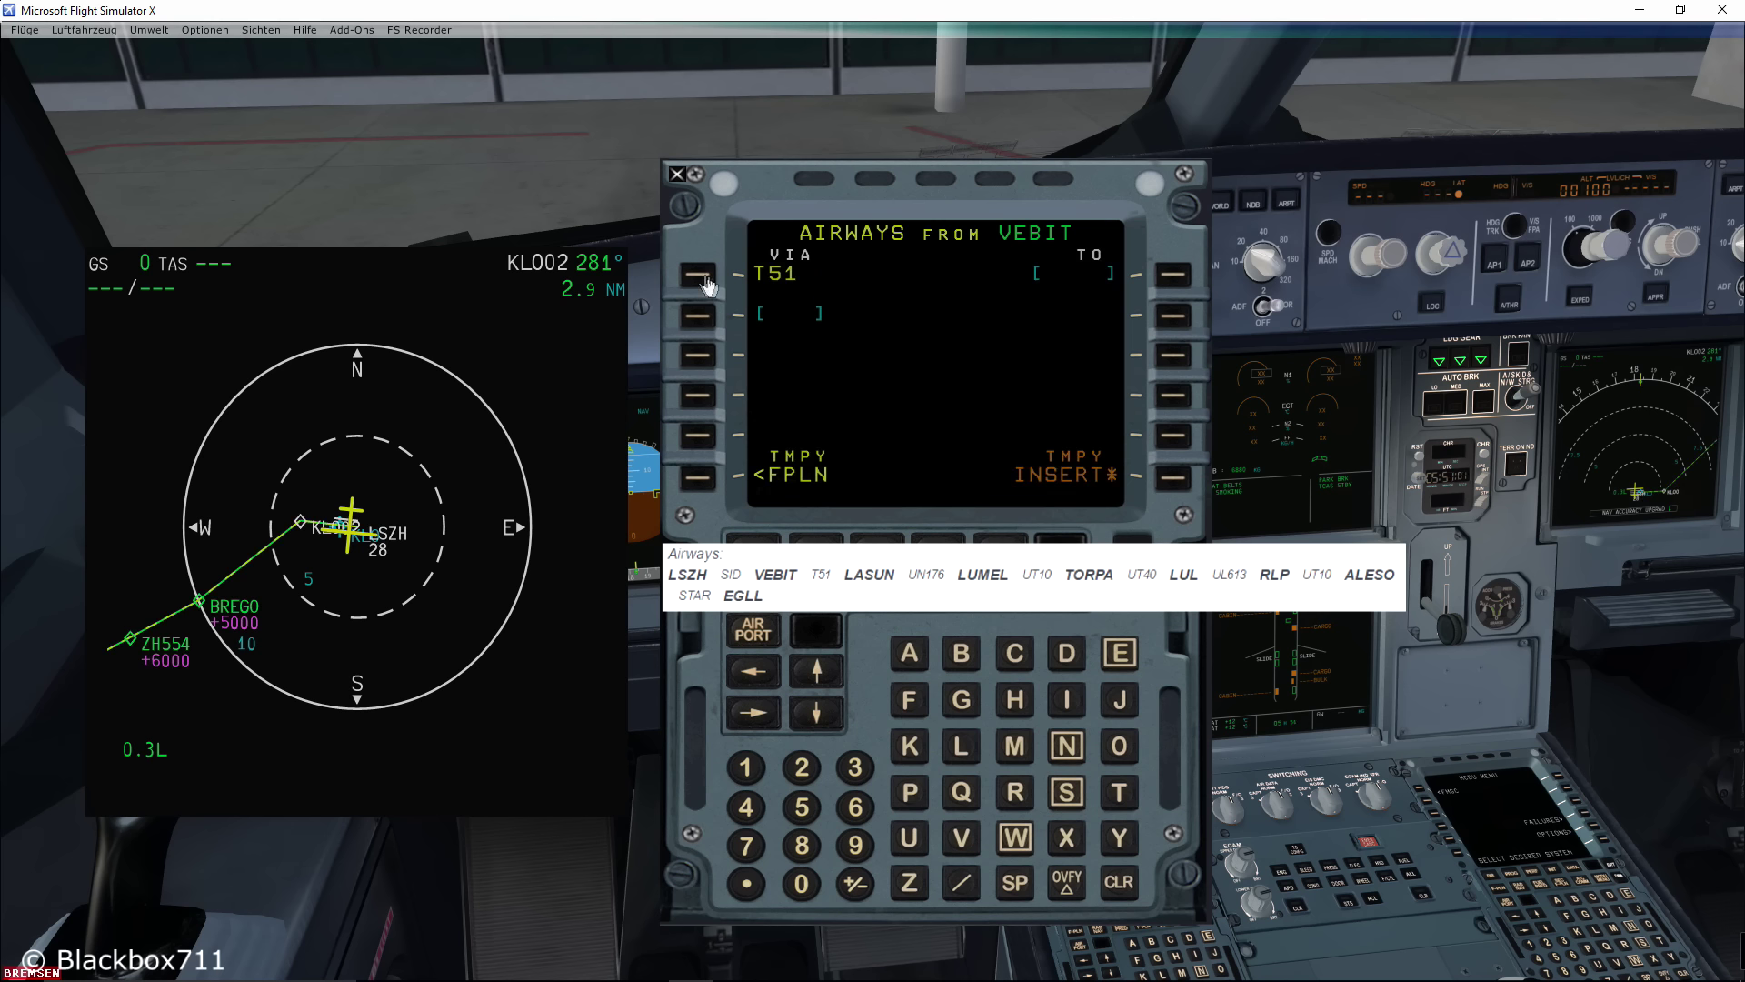
pyautogui.click(961, 746)
pyautogui.click(909, 653)
pyautogui.click(1060, 798)
pyautogui.click(909, 837)
pyautogui.click(1066, 745)
pyautogui.click(1174, 275)
# - Add airway UN176 to LUMEL
pyautogui.click(909, 838)
pyautogui.click(1067, 745)
pyautogui.click(746, 769)
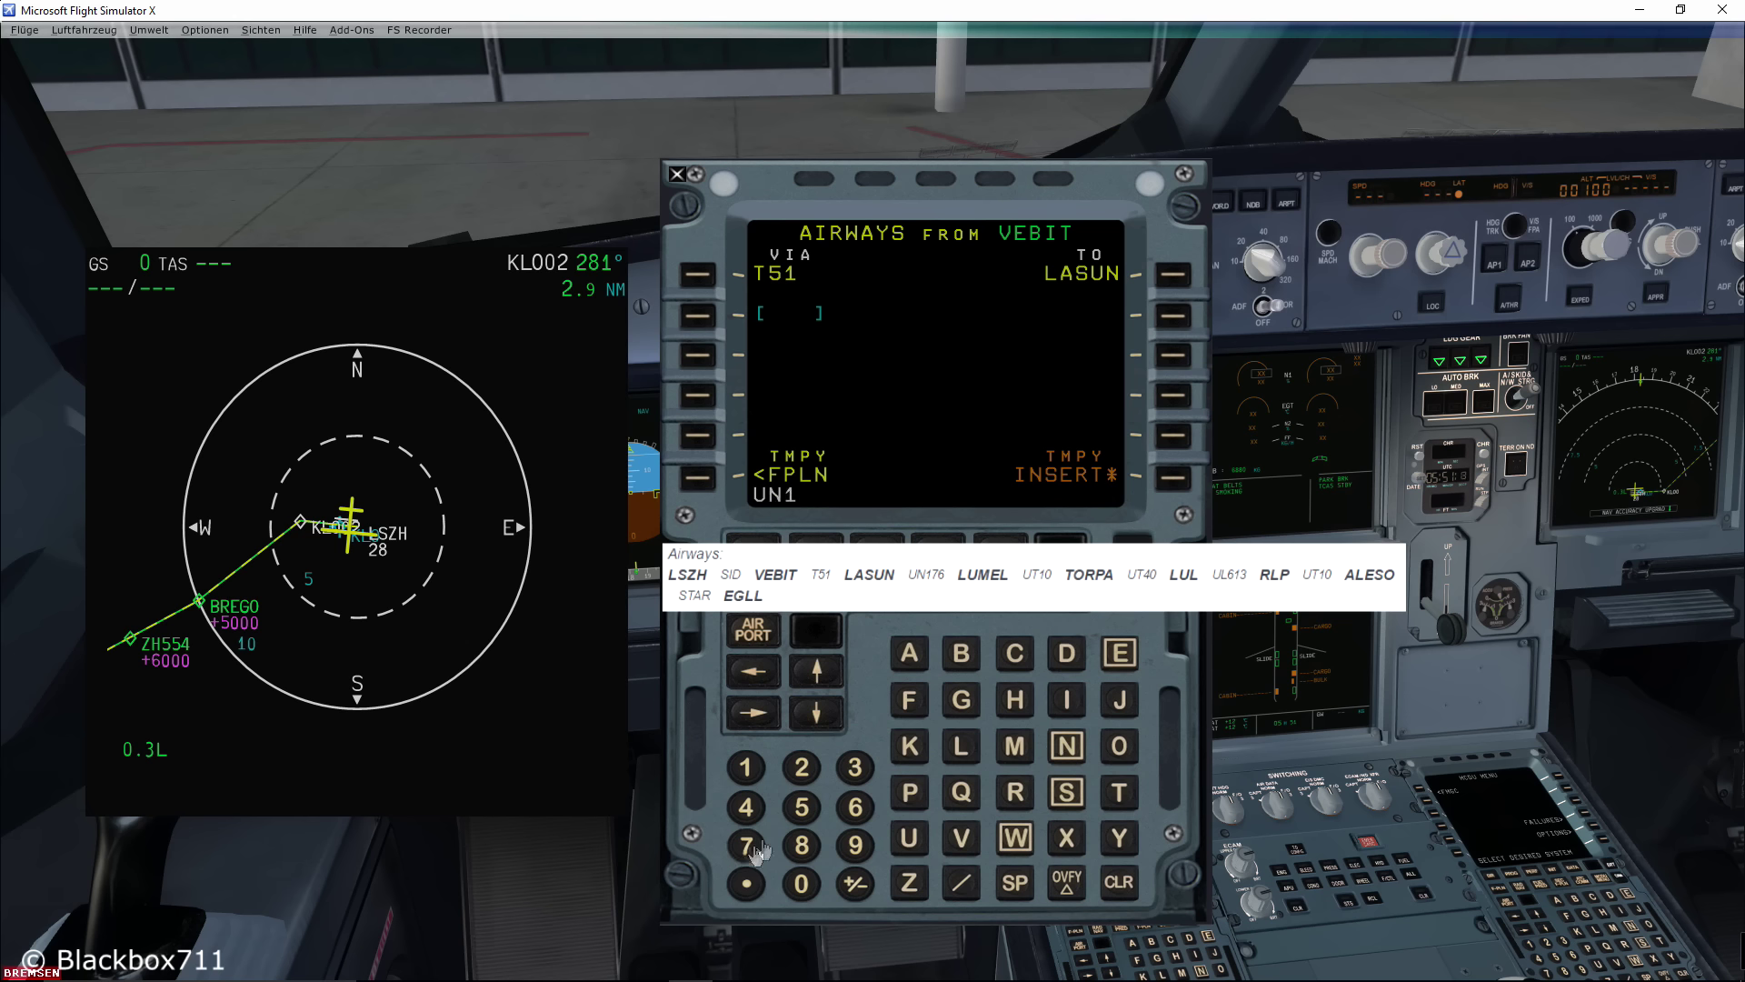
pyautogui.click(745, 845)
pyautogui.click(856, 809)
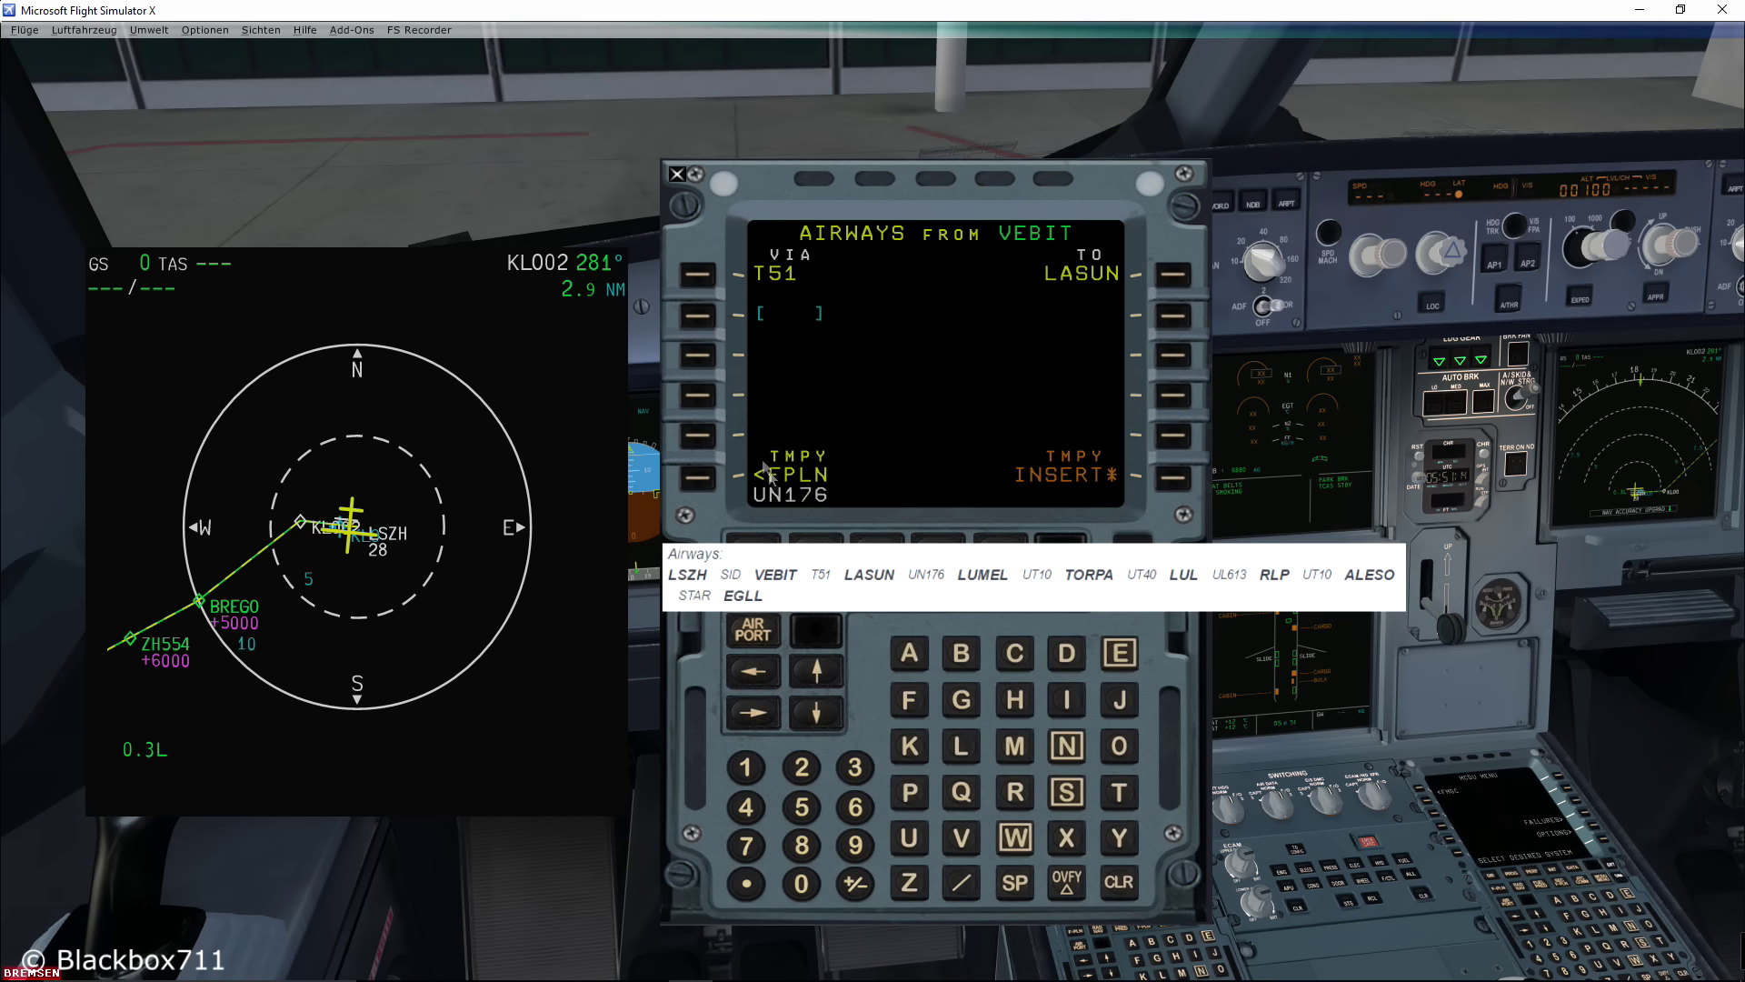
pyautogui.click(697, 327)
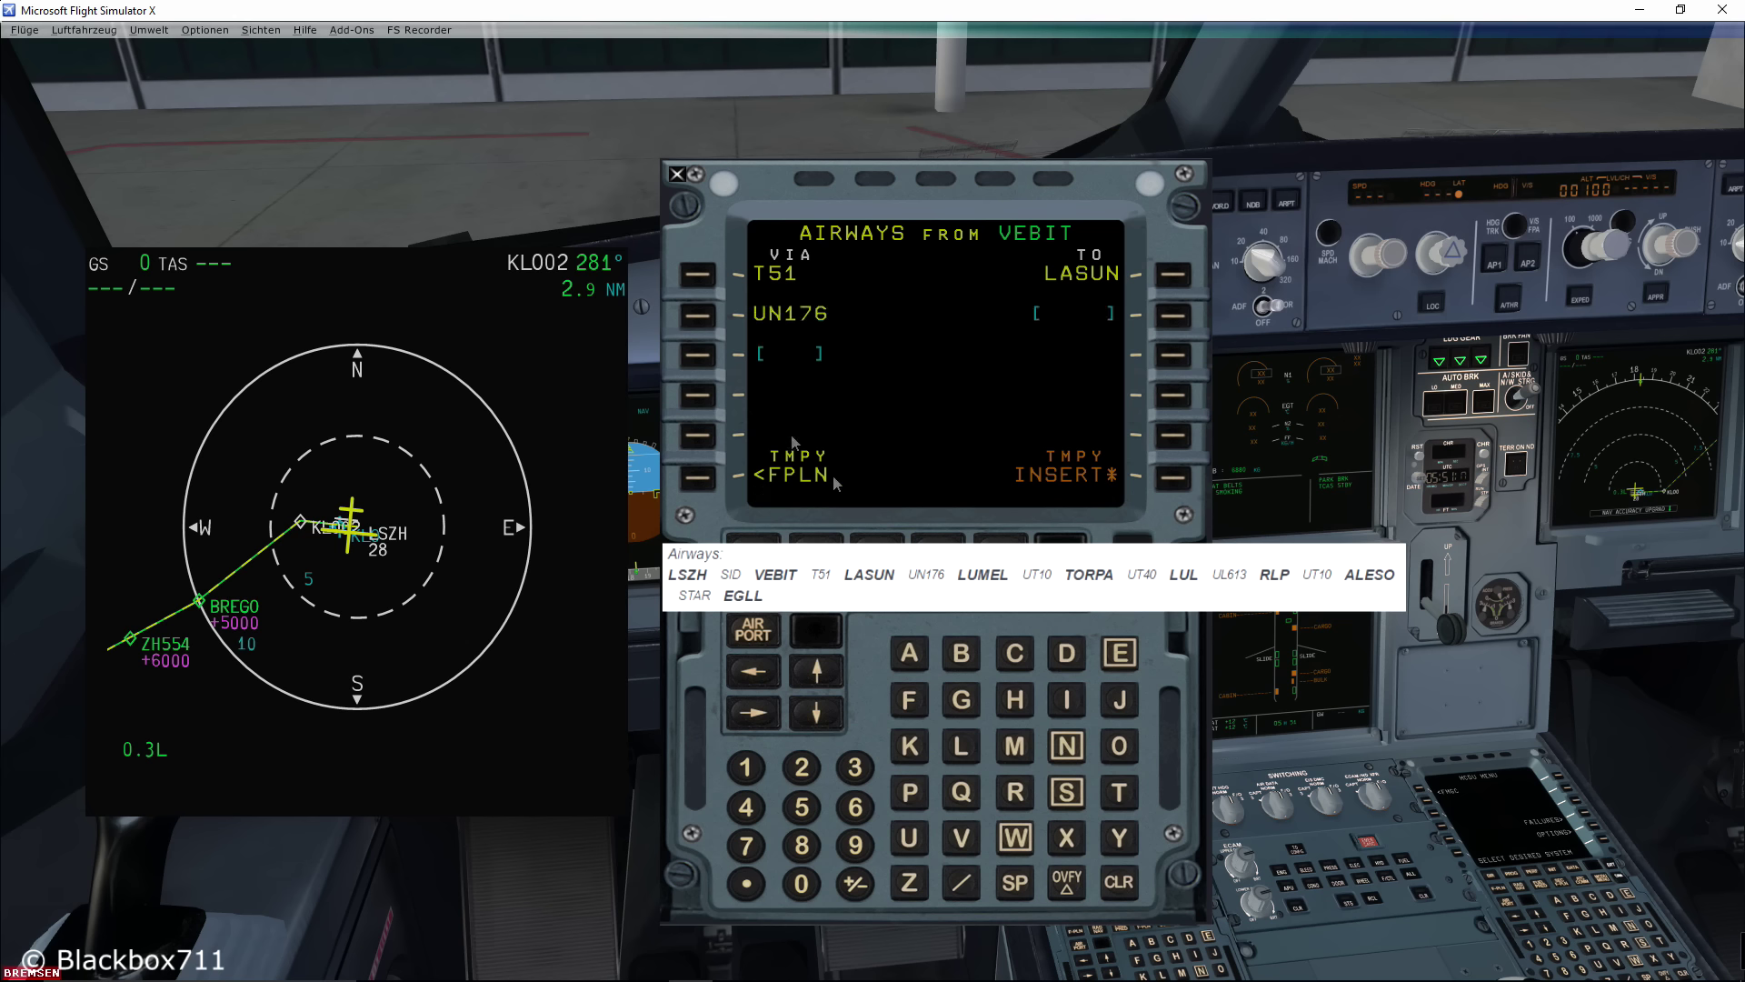
pyautogui.click(960, 746)
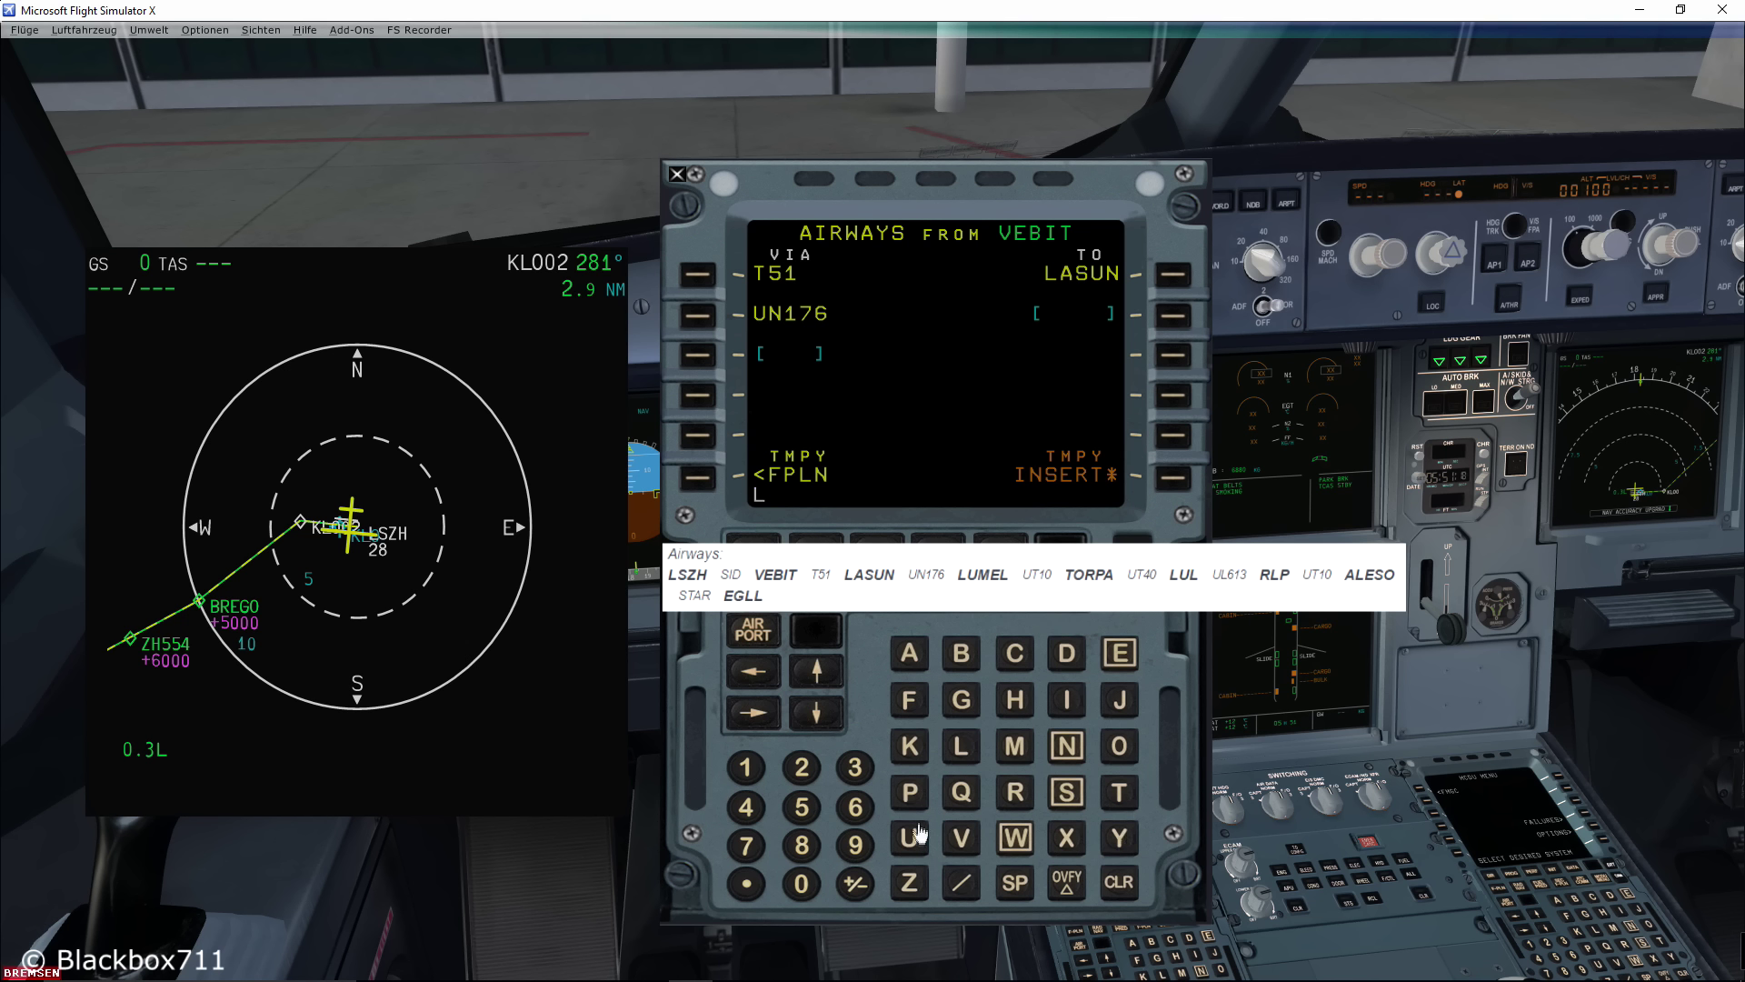
pyautogui.click(1000, 755)
pyautogui.click(1119, 653)
pyautogui.click(961, 746)
pyautogui.click(1173, 318)
# - Add airway UT10 to TORPA
pyautogui.click(912, 838)
pyautogui.click(1120, 792)
pyautogui.click(748, 771)
pyautogui.click(802, 884)
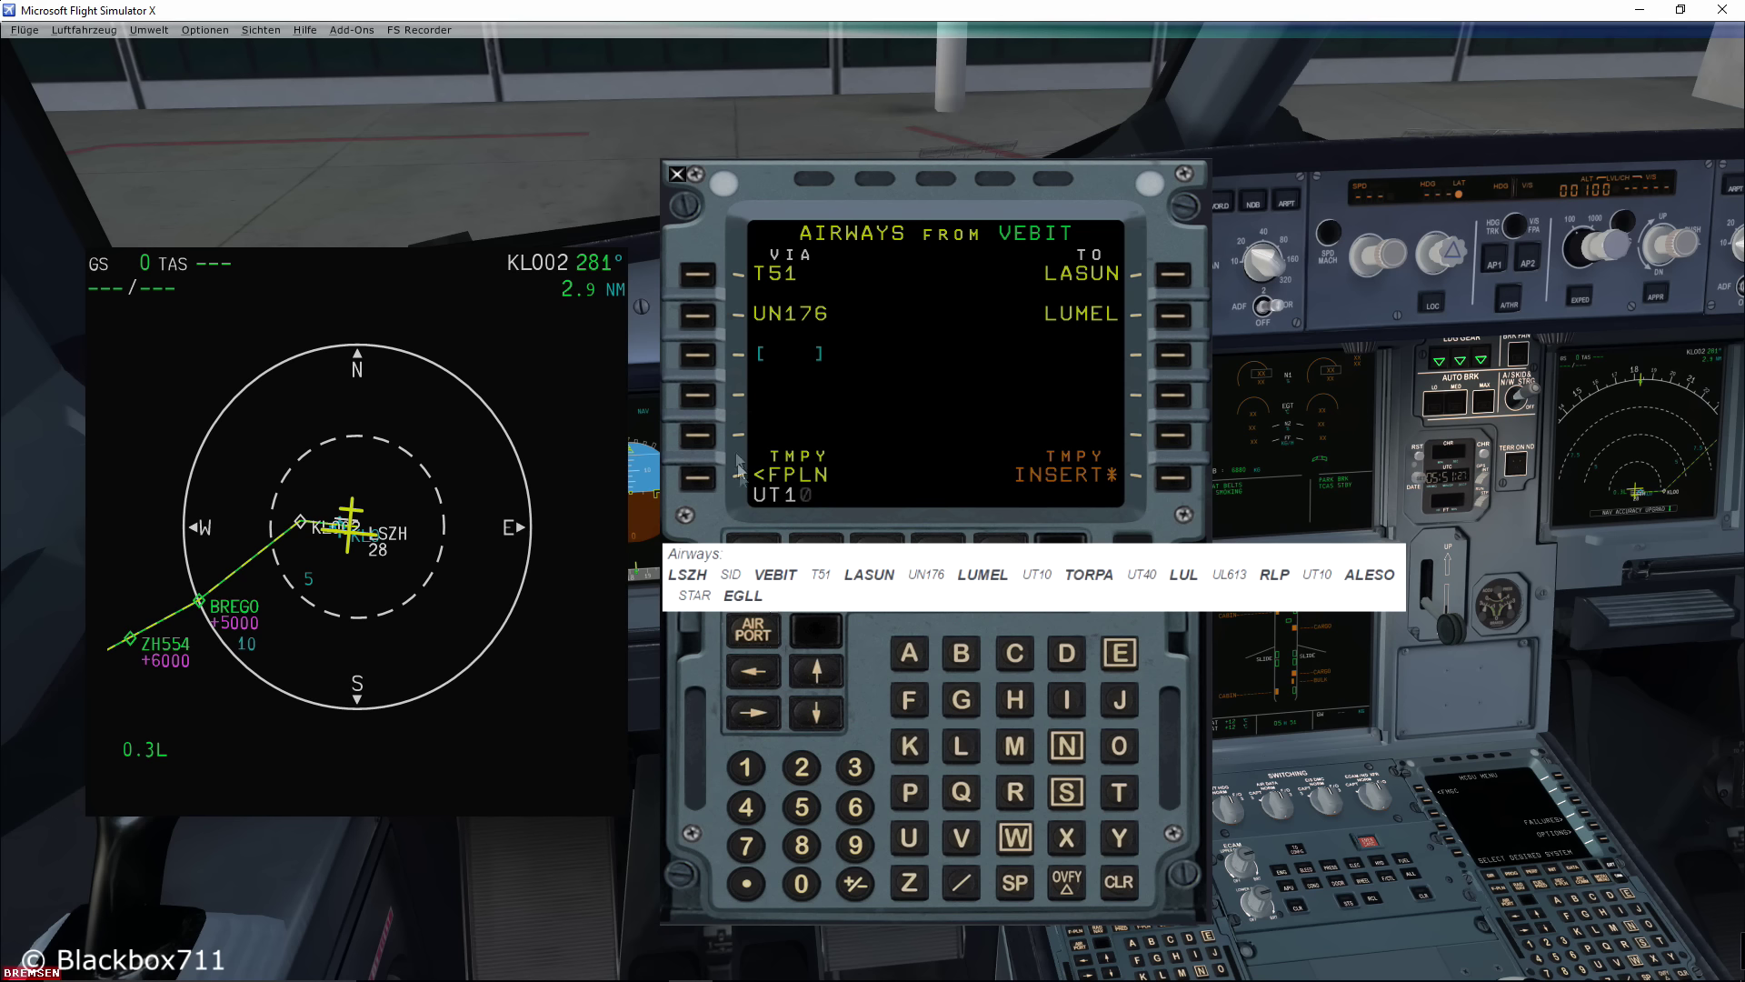
pyautogui.click(698, 354)
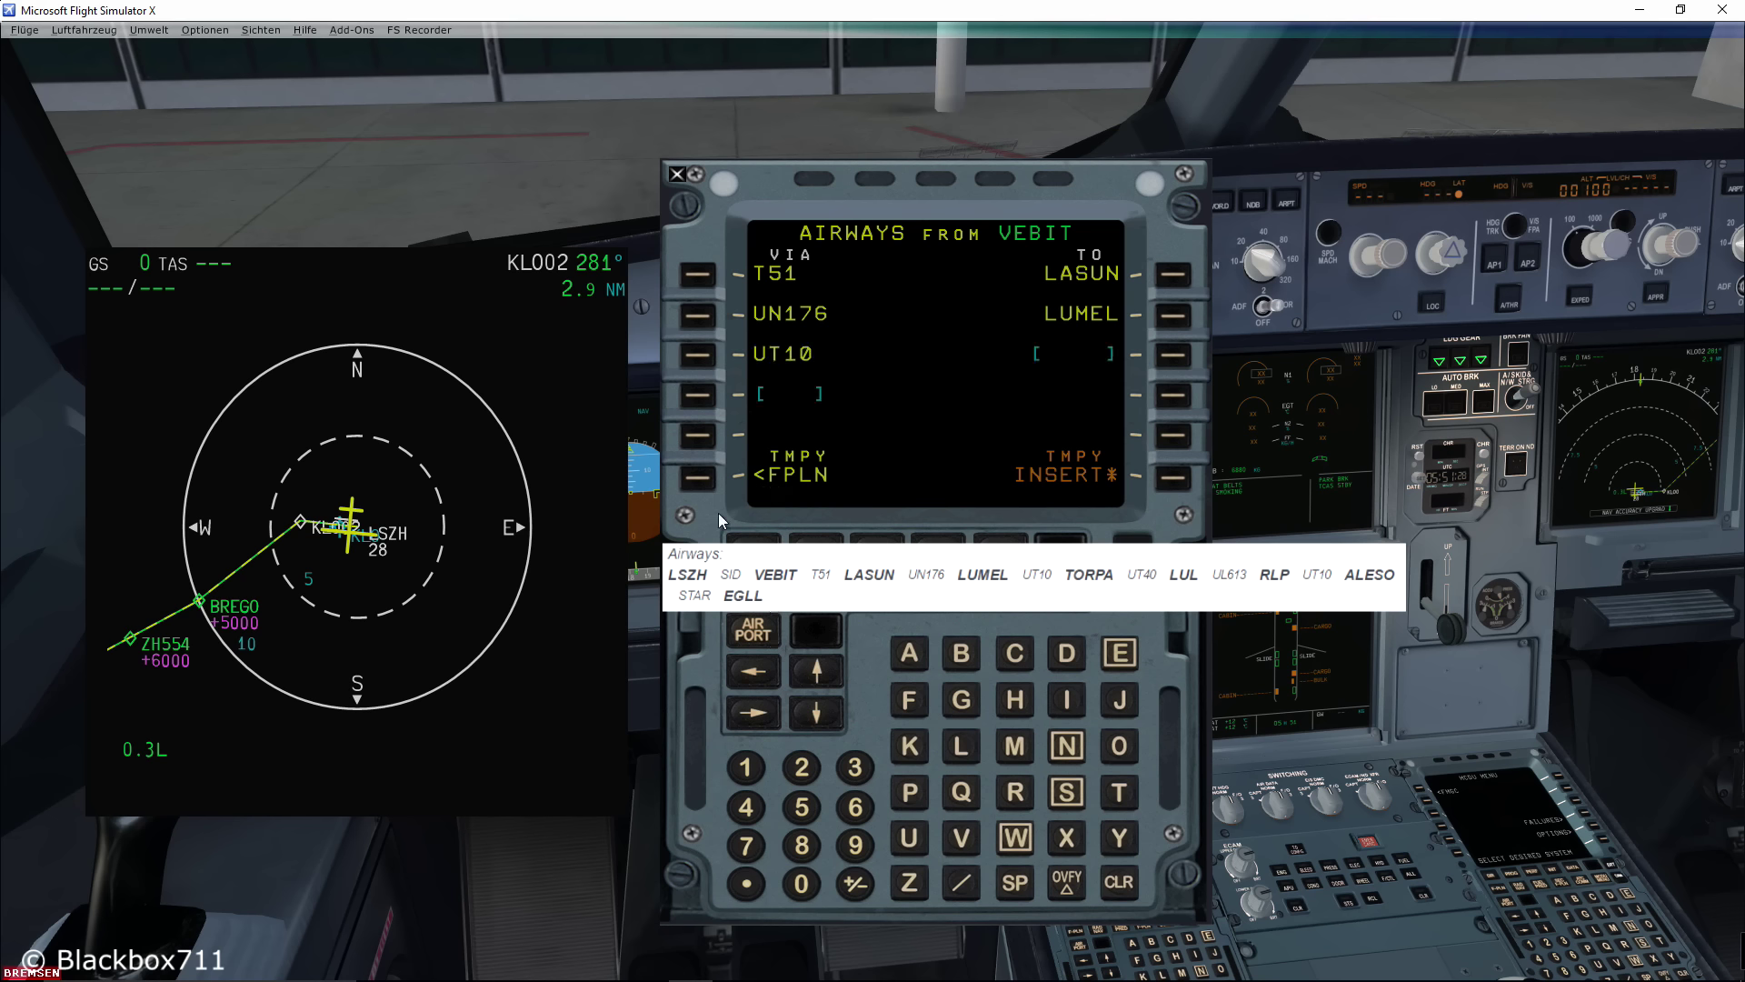
pyautogui.click(1119, 792)
pyautogui.click(1120, 747)
pyautogui.click(1015, 792)
pyautogui.click(910, 792)
pyautogui.click(909, 653)
pyautogui.click(1174, 354)
# - Add airway UT40 to LUL
pyautogui.click(909, 837)
pyautogui.click(1119, 791)
pyautogui.click(746, 807)
pyautogui.click(700, 393)
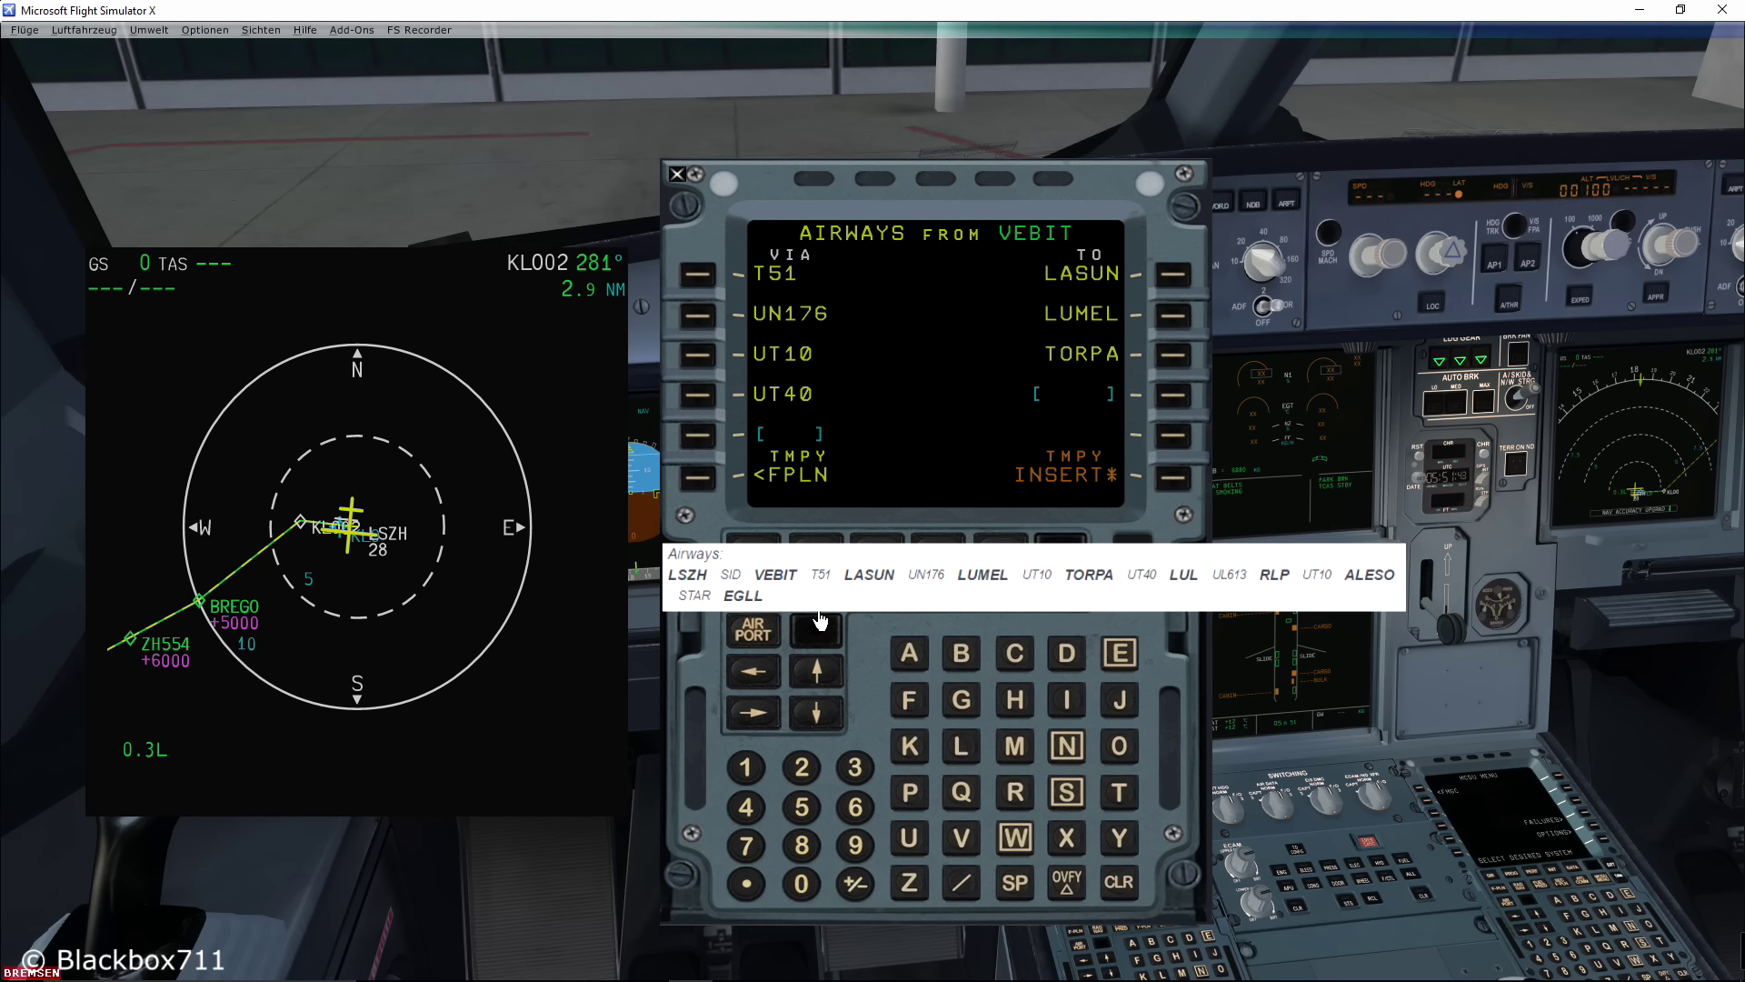
pyautogui.click(961, 746)
pyautogui.click(909, 838)
pyautogui.click(961, 749)
pyautogui.click(1174, 398)
# - Add airway UL613 to RLP and insert the airway route into the flight plan
pyautogui.click(909, 838)
pyautogui.click(961, 749)
pyautogui.click(857, 809)
pyautogui.click(746, 768)
pyautogui.click(855, 768)
pyautogui.click(698, 434)
pyautogui.click(1011, 798)
pyautogui.click(964, 754)
pyautogui.click(920, 802)
pyautogui.click(1169, 446)
pyautogui.click(1171, 478)
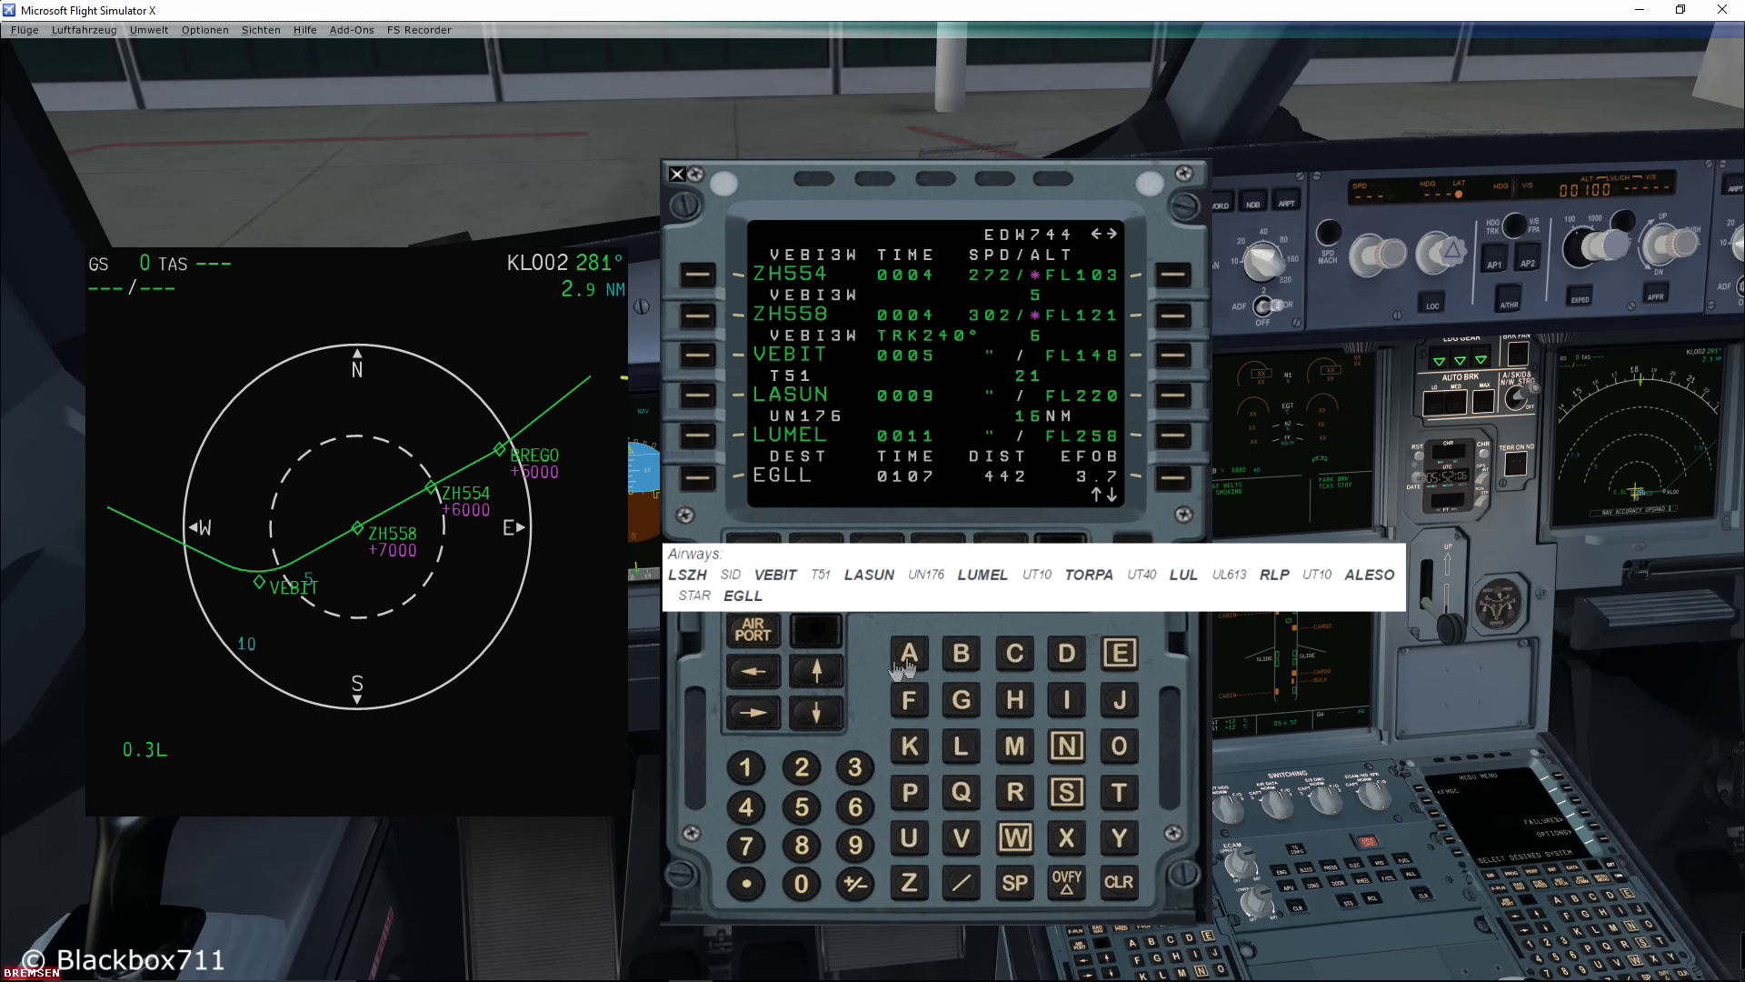
# - Slew the flight plan down to RLP and open its lateral revision
pyautogui.click(820, 673)
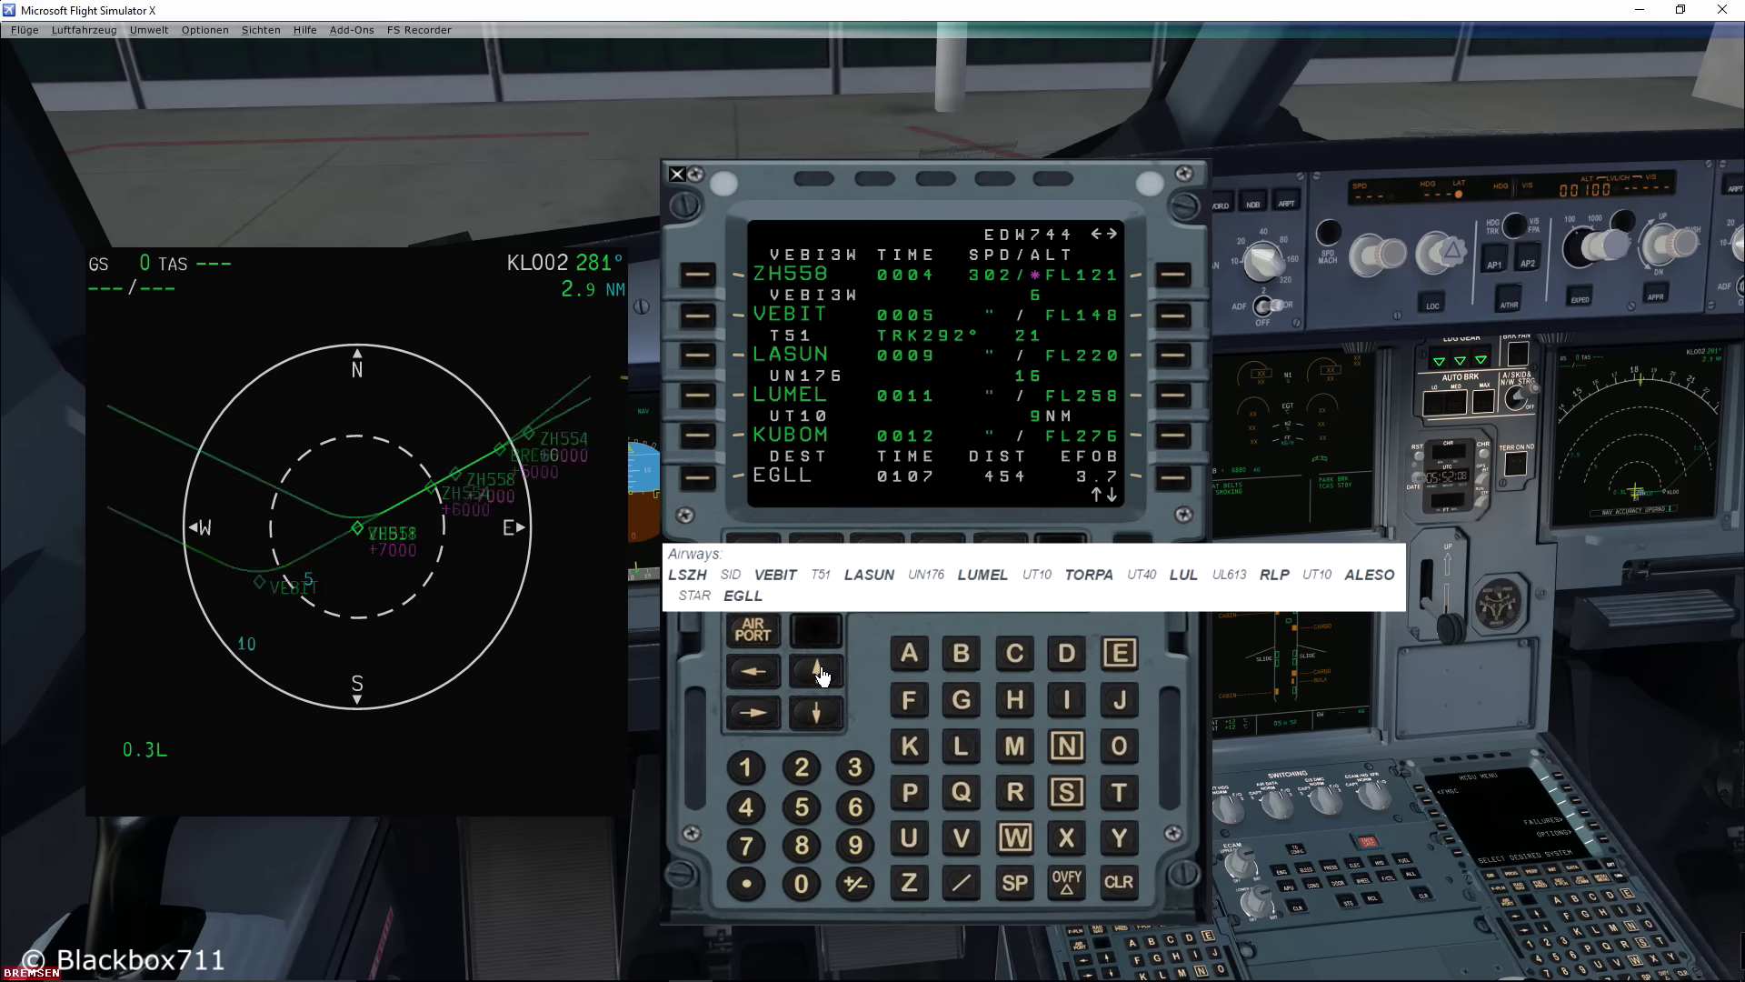
pyautogui.click(820, 674)
pyautogui.click(820, 674)
pyautogui.click(820, 673)
pyautogui.click(820, 673)
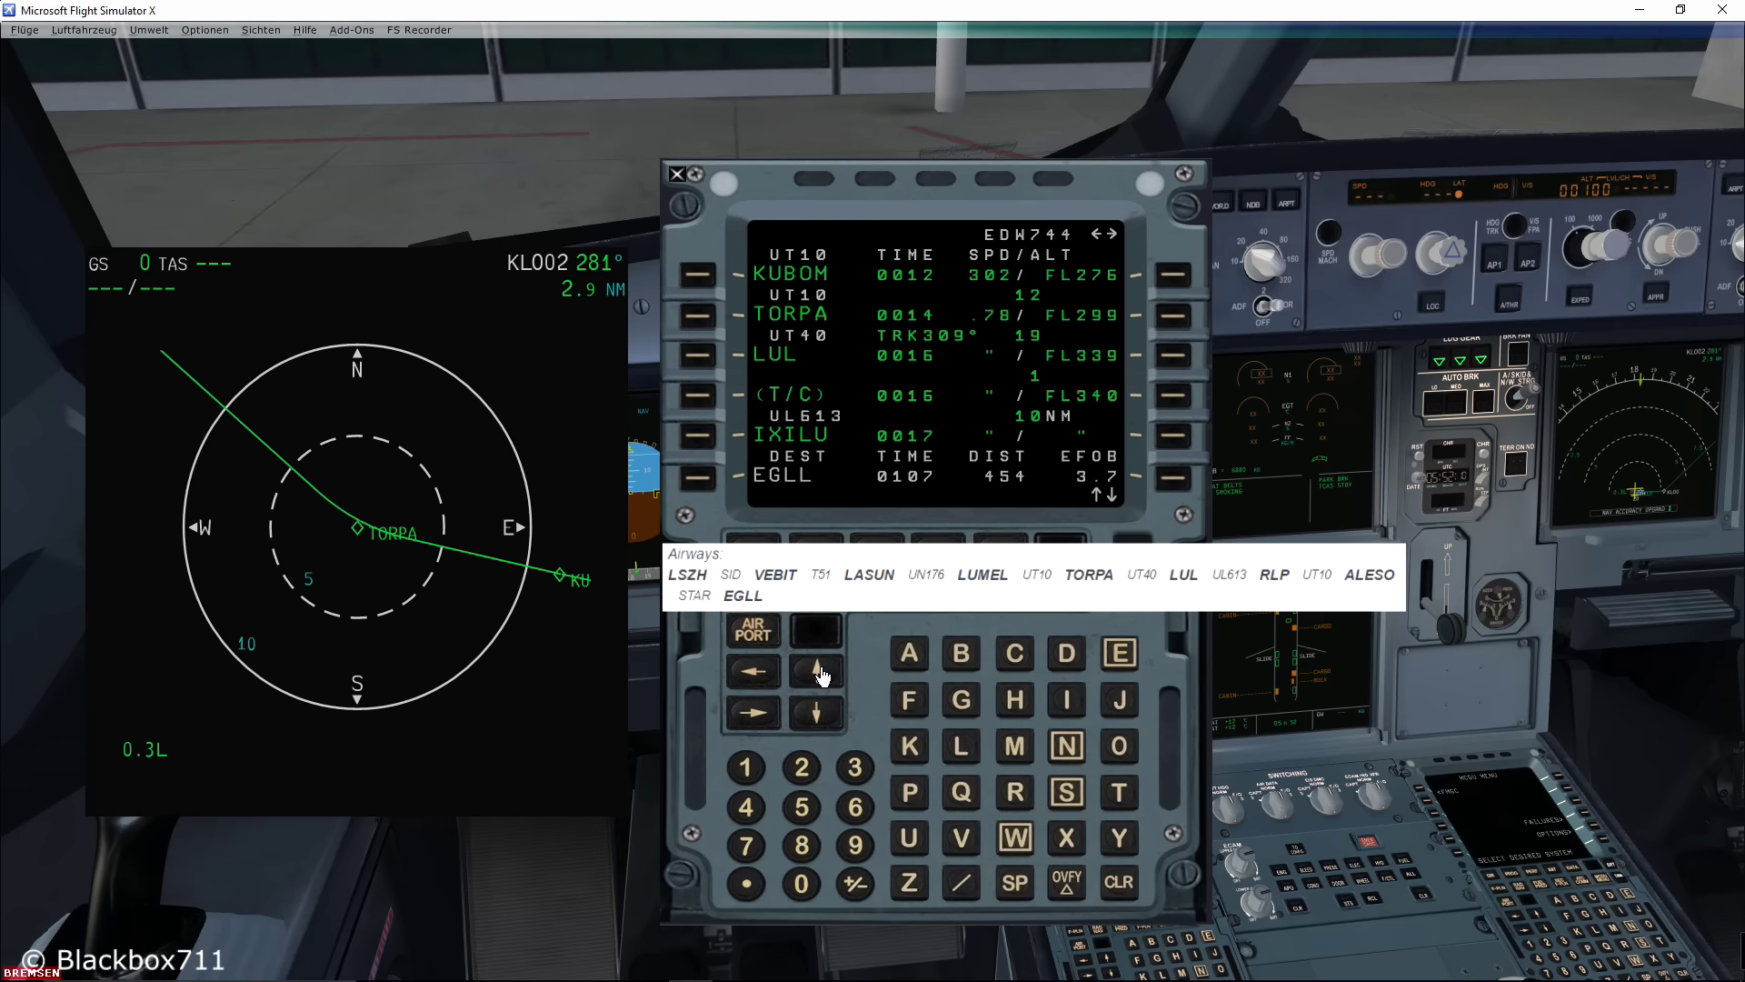
pyautogui.click(820, 674)
pyautogui.click(820, 674)
pyautogui.click(820, 673)
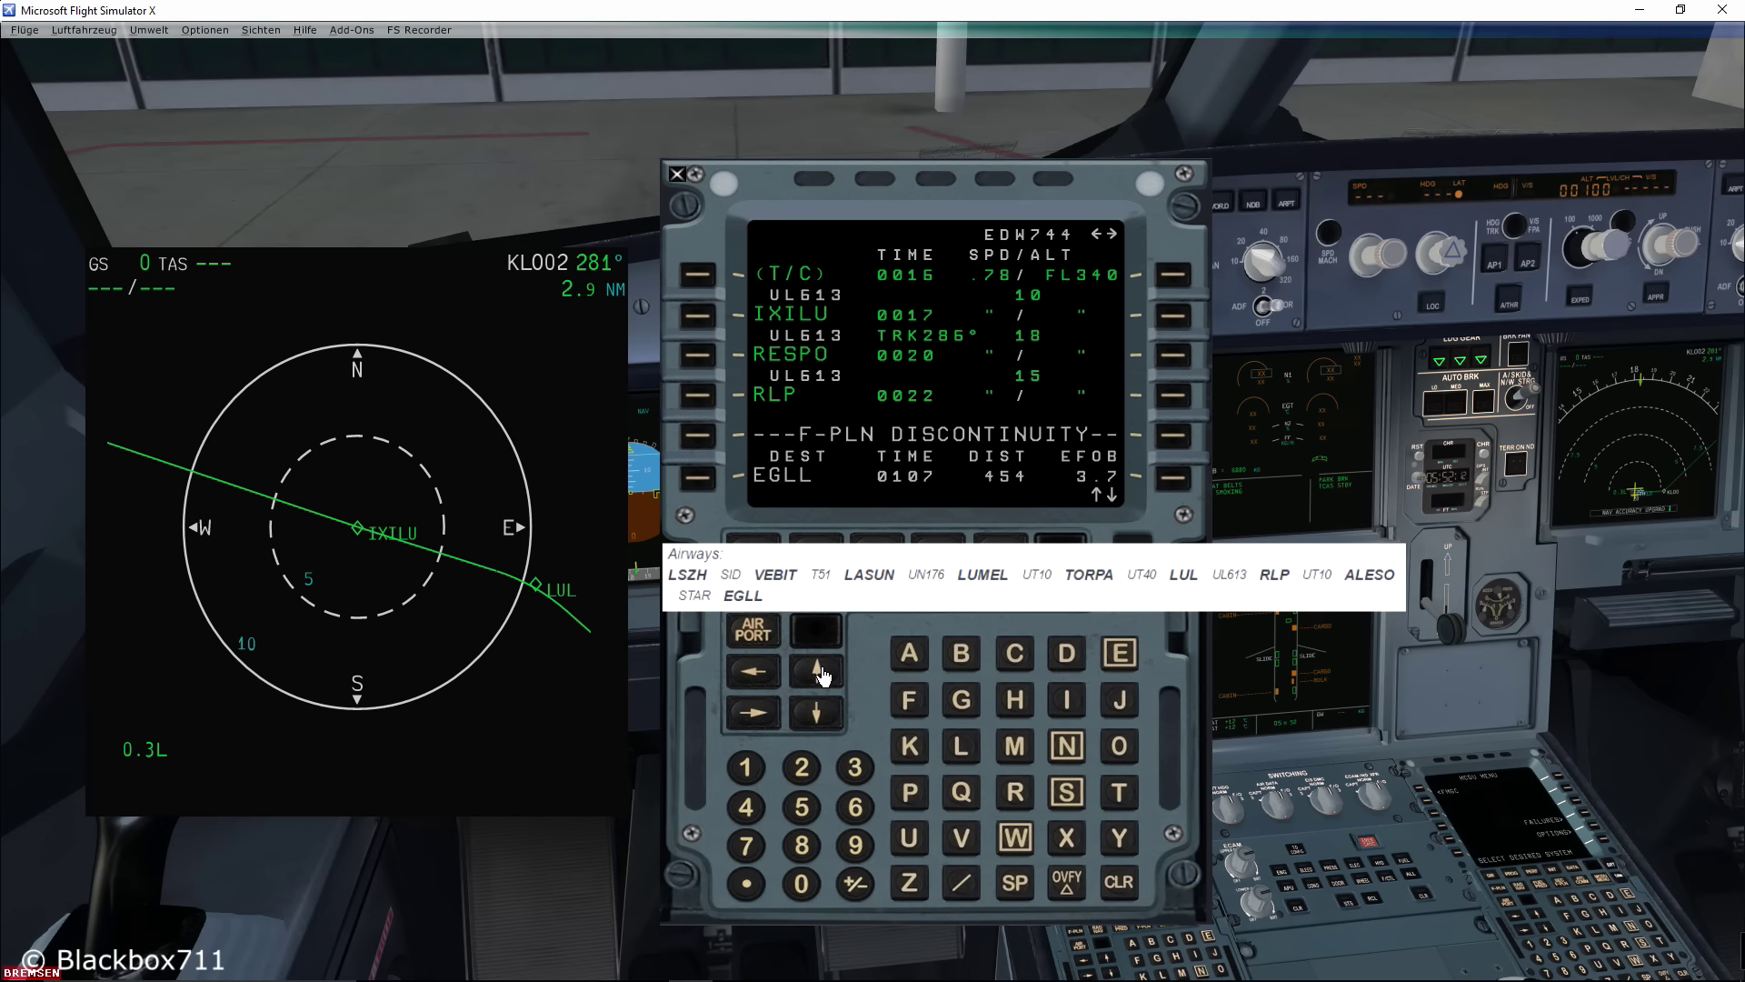
pyautogui.click(820, 674)
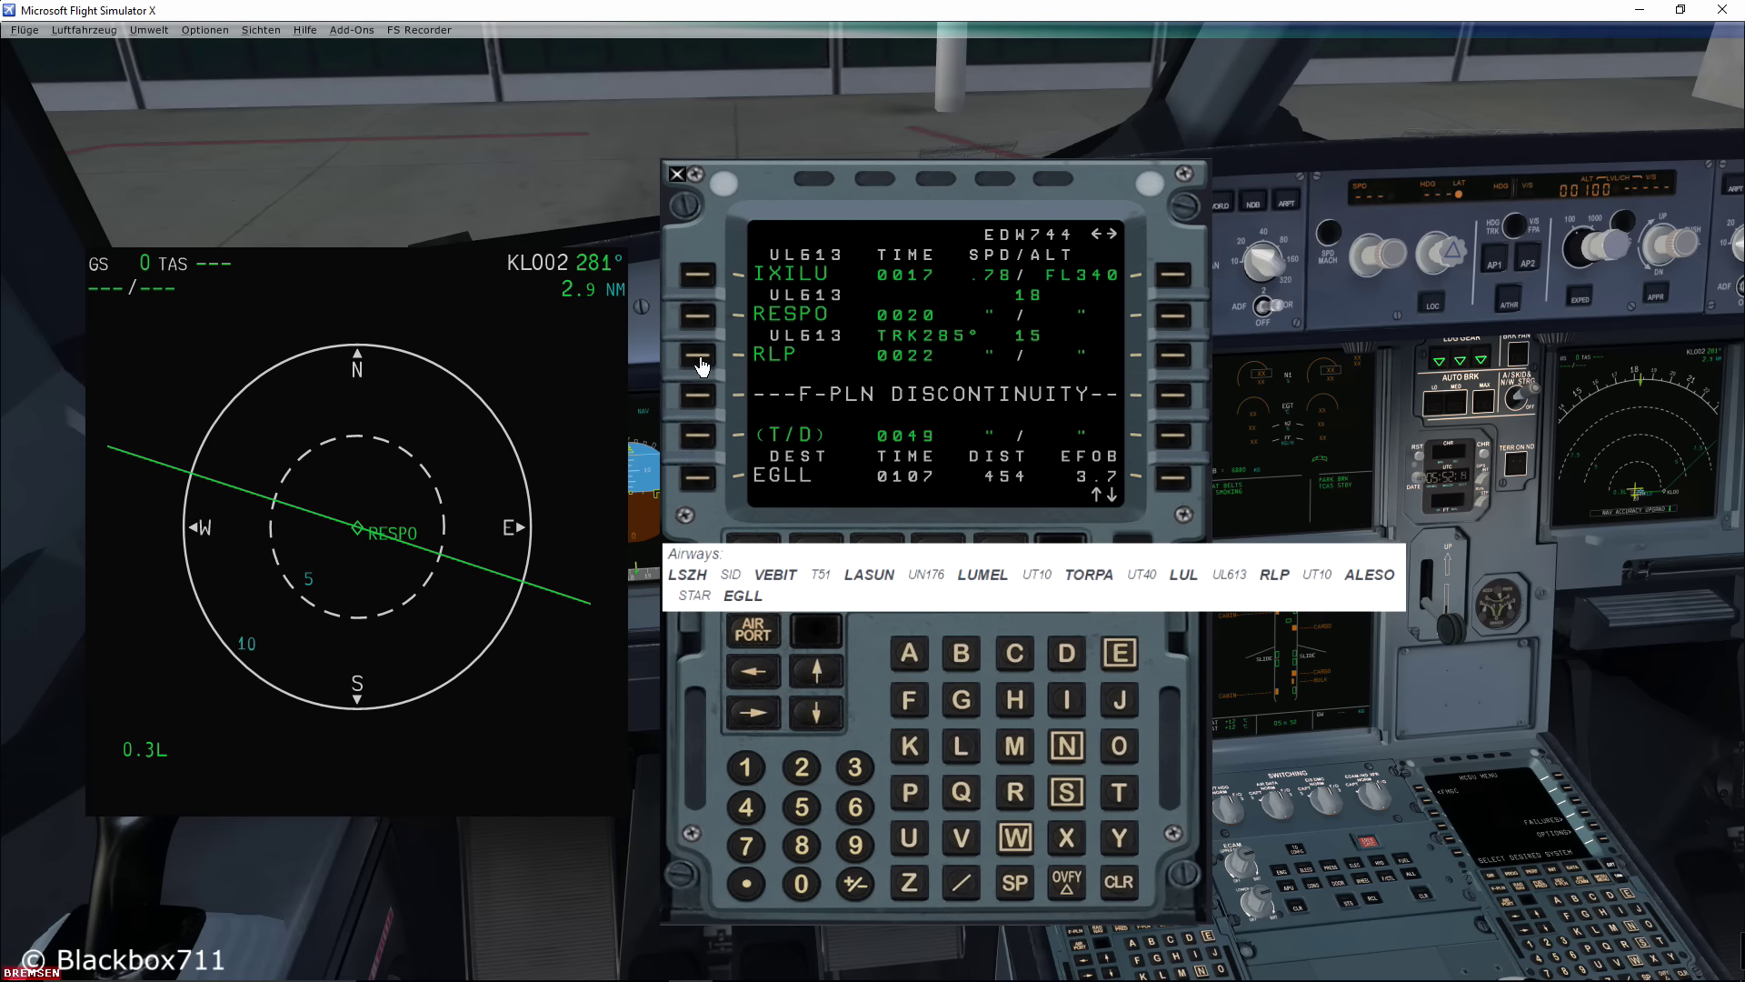
pyautogui.click(700, 363)
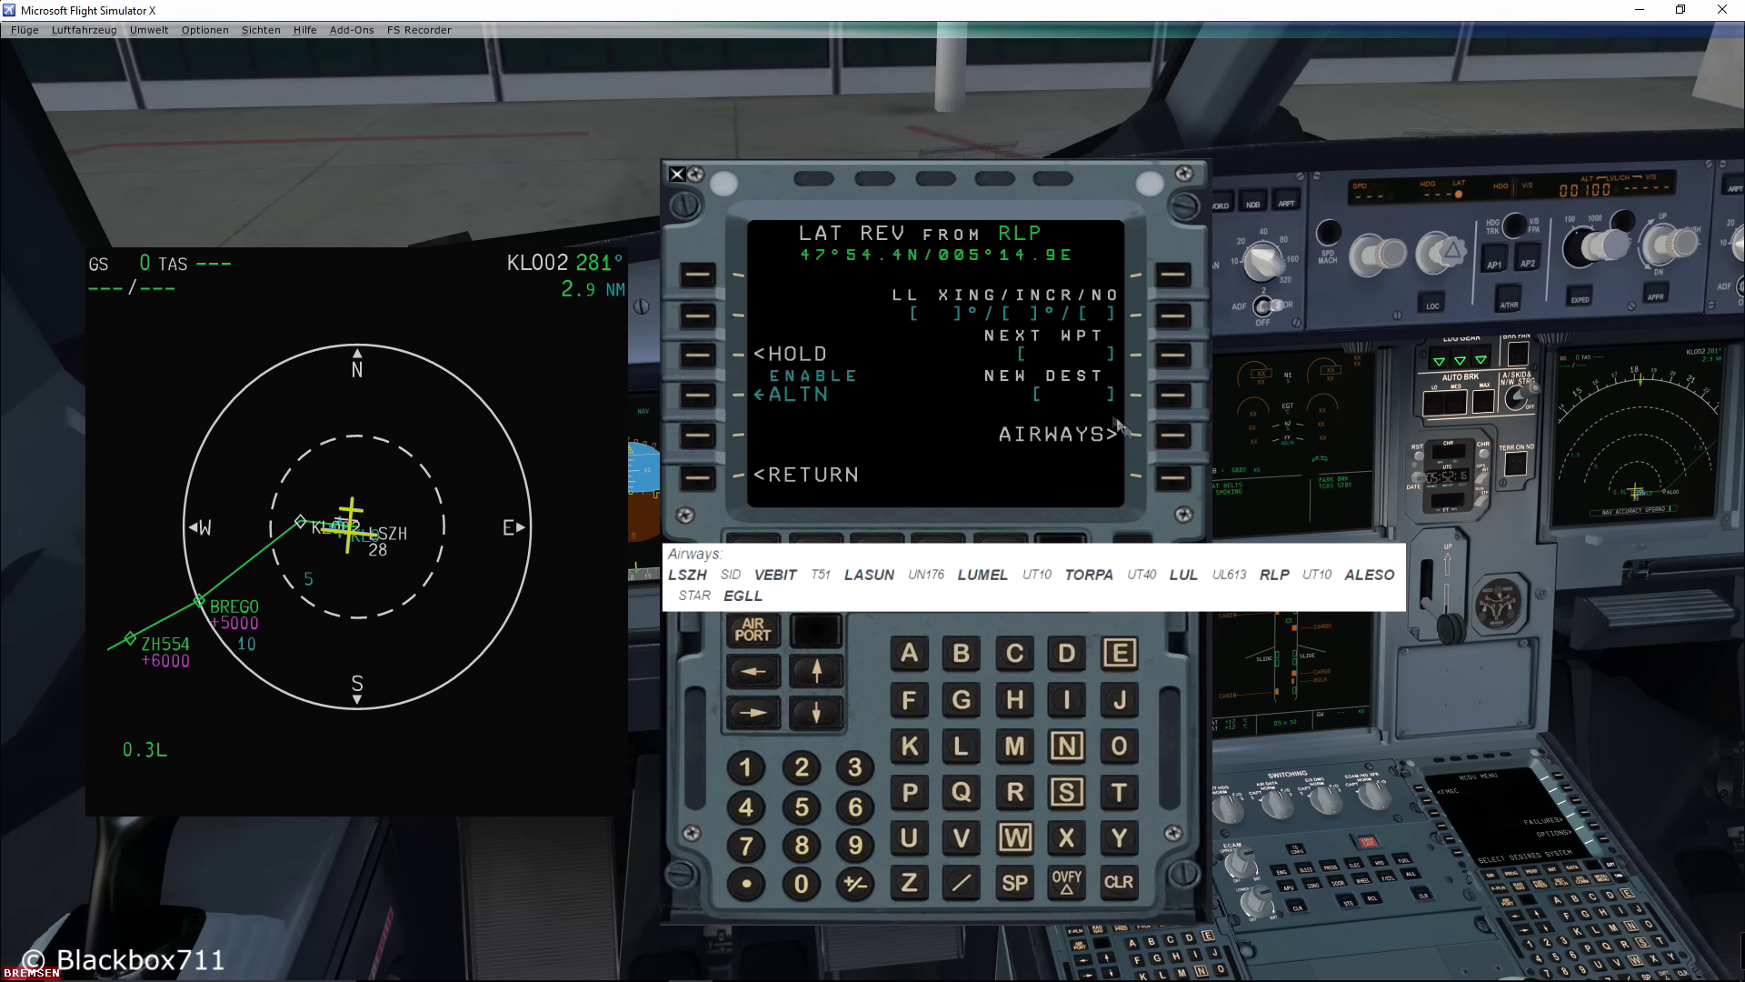
# - Enter airway UT10 to ALESO from RLP and insert it, giving EGLL 454 NM
pyautogui.click(1173, 435)
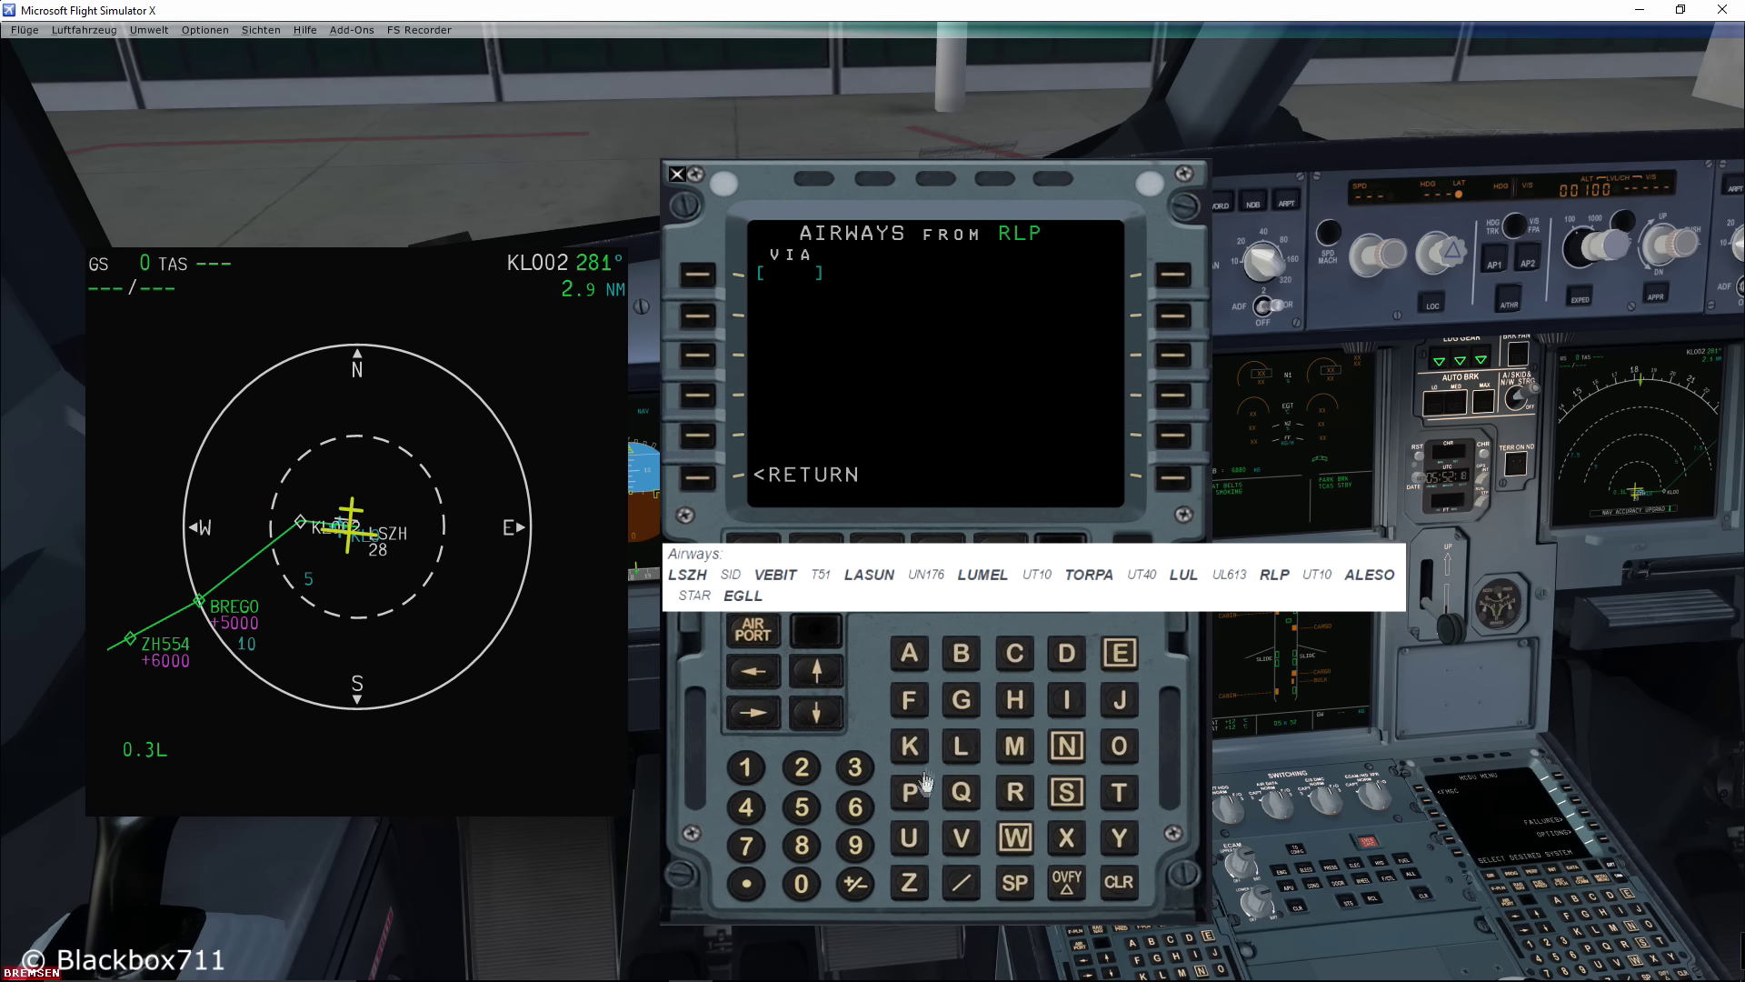
pyautogui.click(909, 838)
pyautogui.click(1119, 792)
pyautogui.click(746, 767)
pyautogui.click(796, 884)
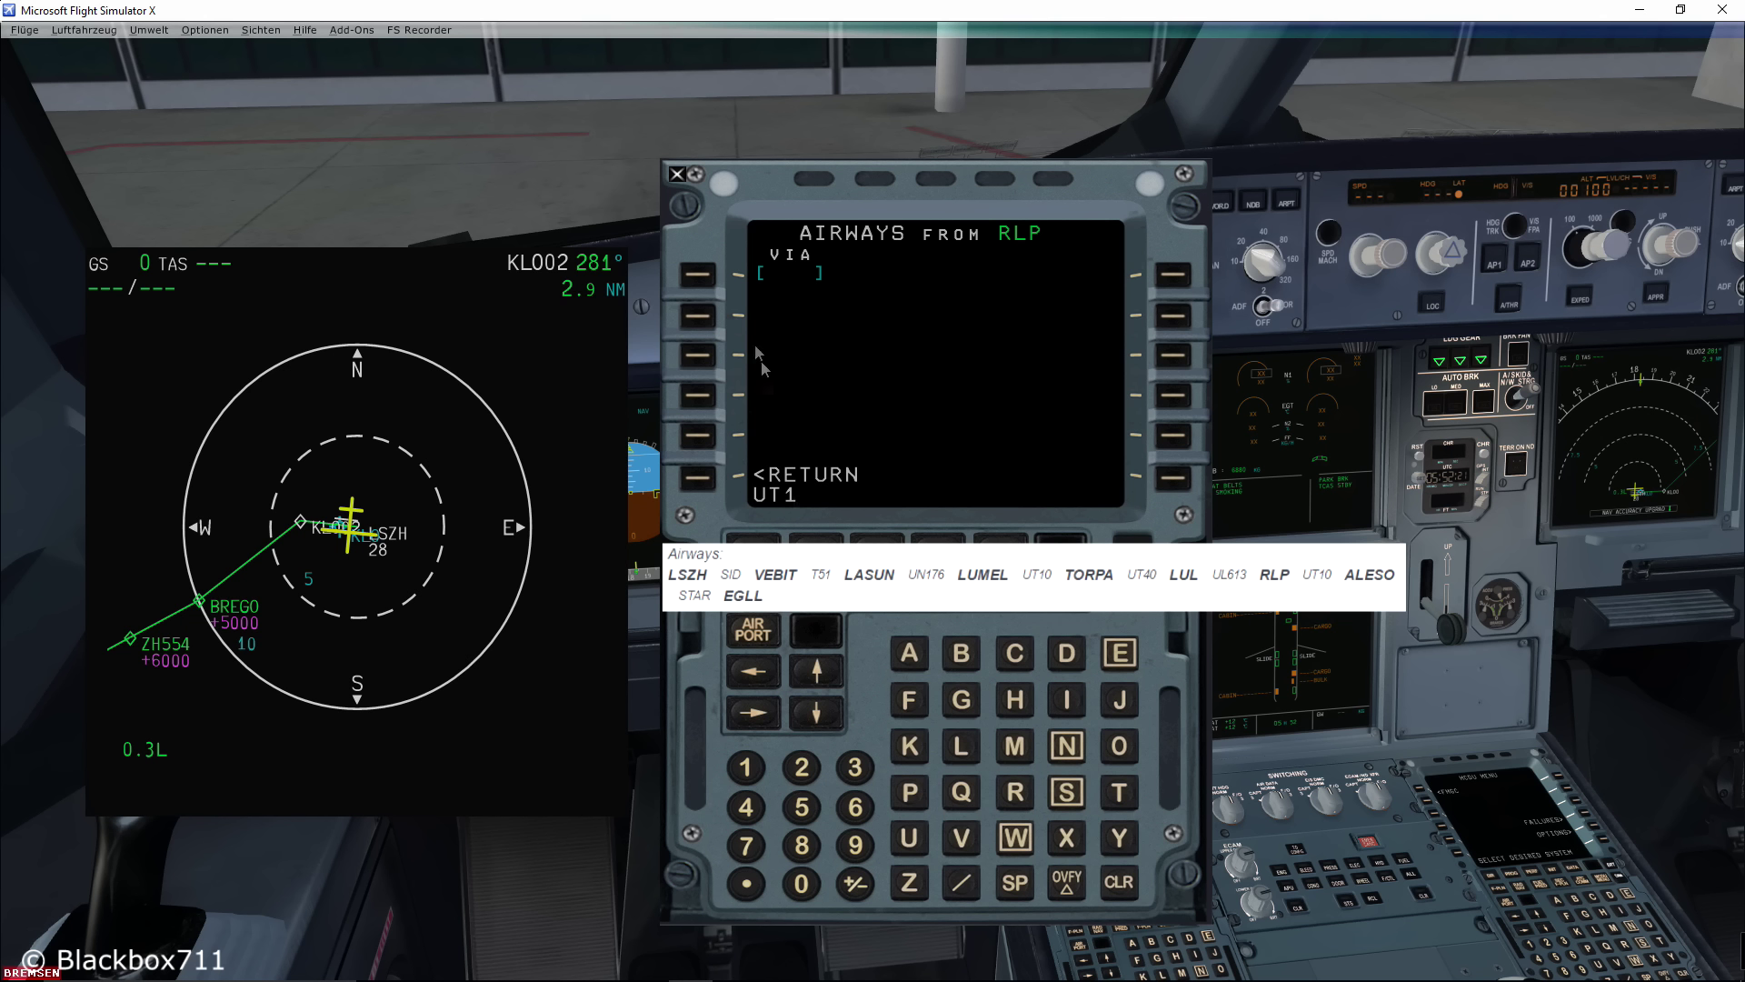
pyautogui.click(698, 274)
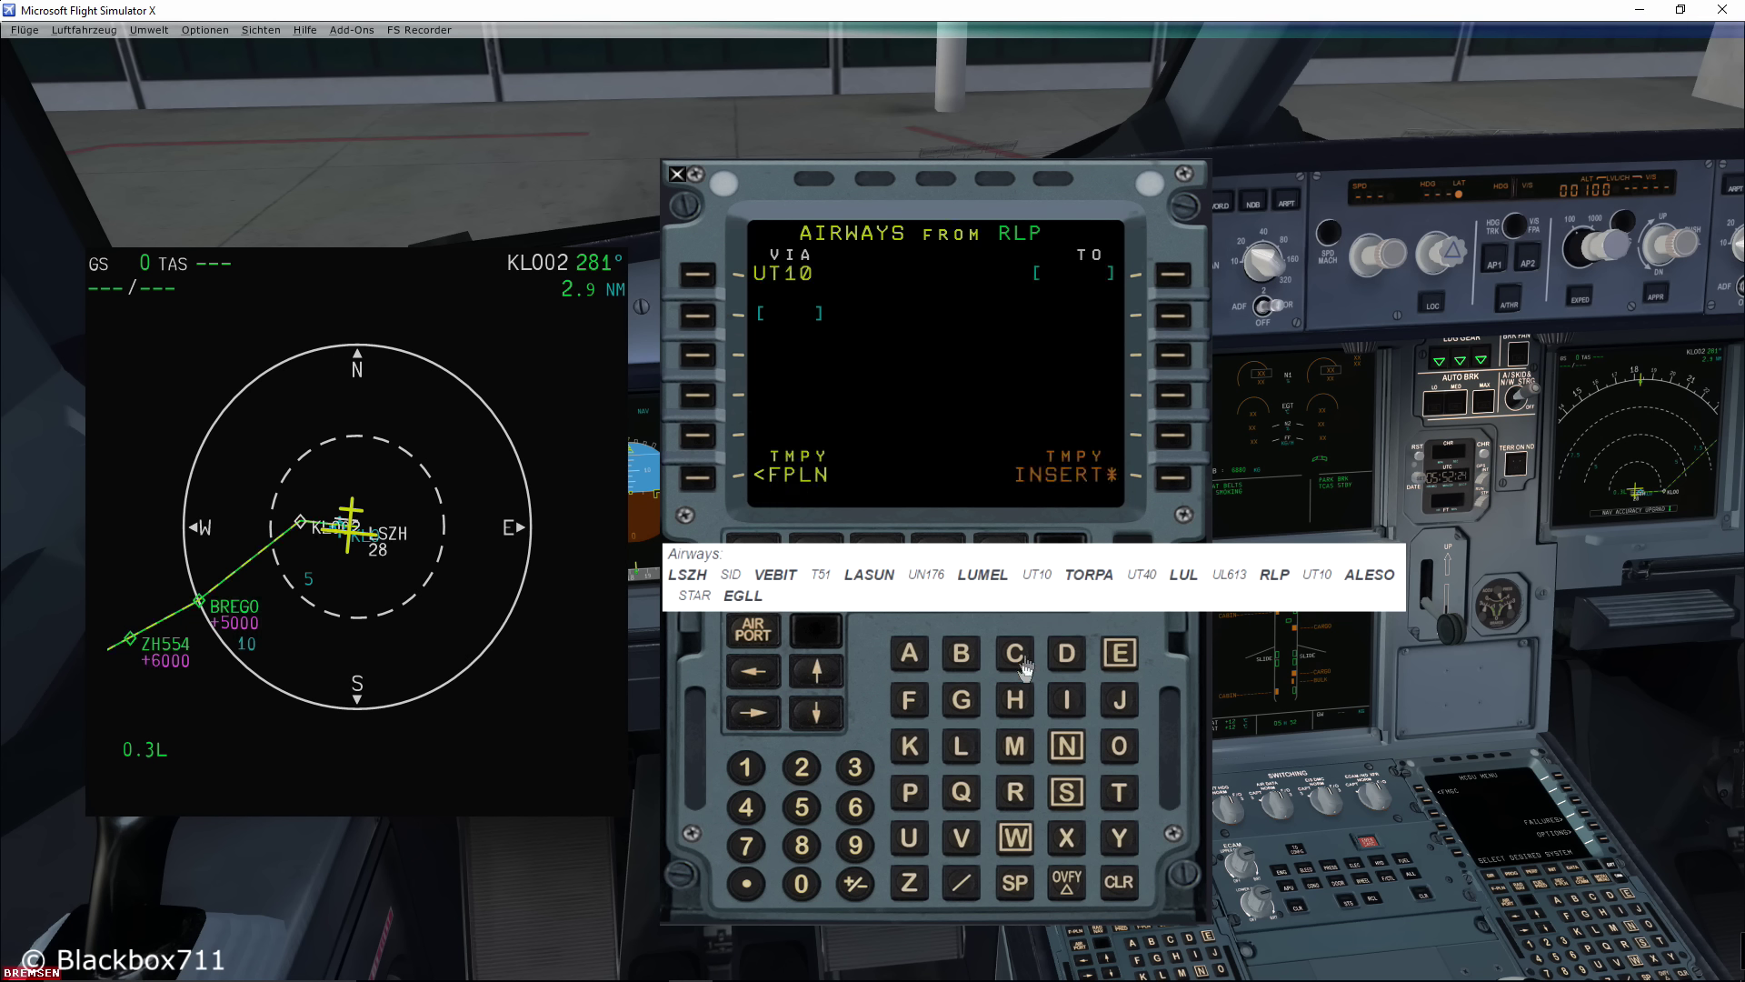
pyautogui.click(909, 653)
pyautogui.click(961, 746)
pyautogui.click(1119, 653)
pyautogui.click(1119, 746)
pyautogui.click(1172, 274)
pyautogui.click(1173, 478)
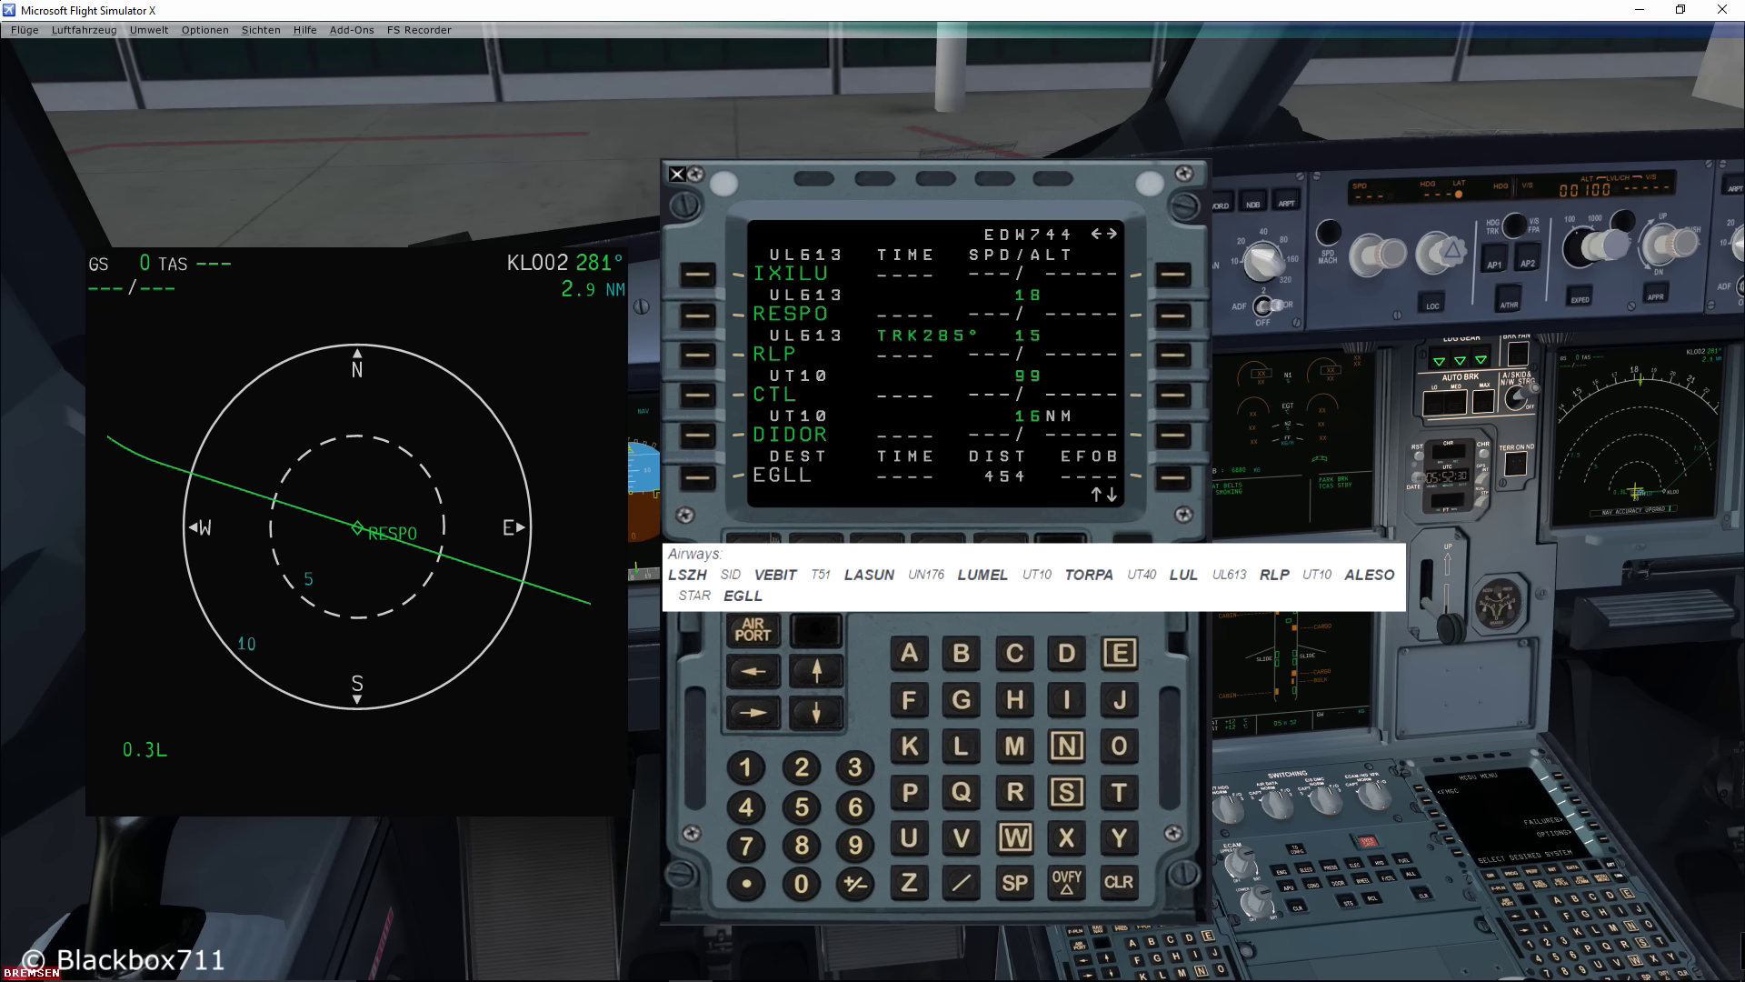
# - Select the ILS27R approach for destination EGLL
pyautogui.click(696, 487)
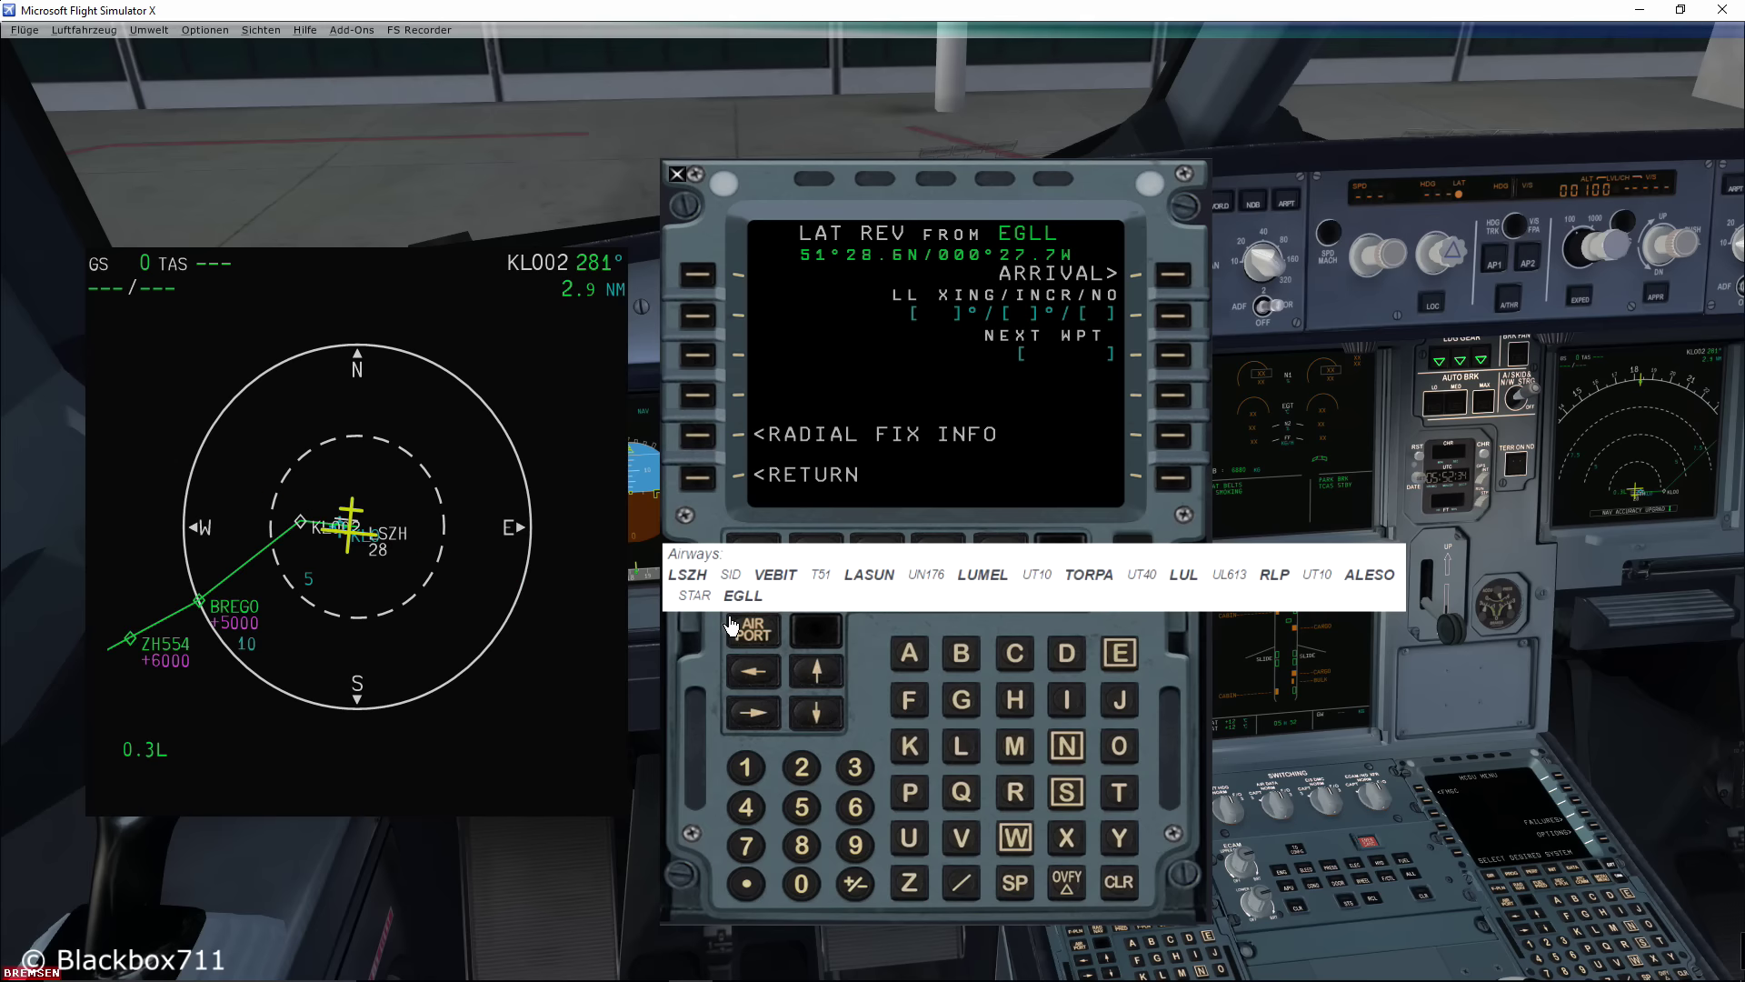
pyautogui.click(1173, 274)
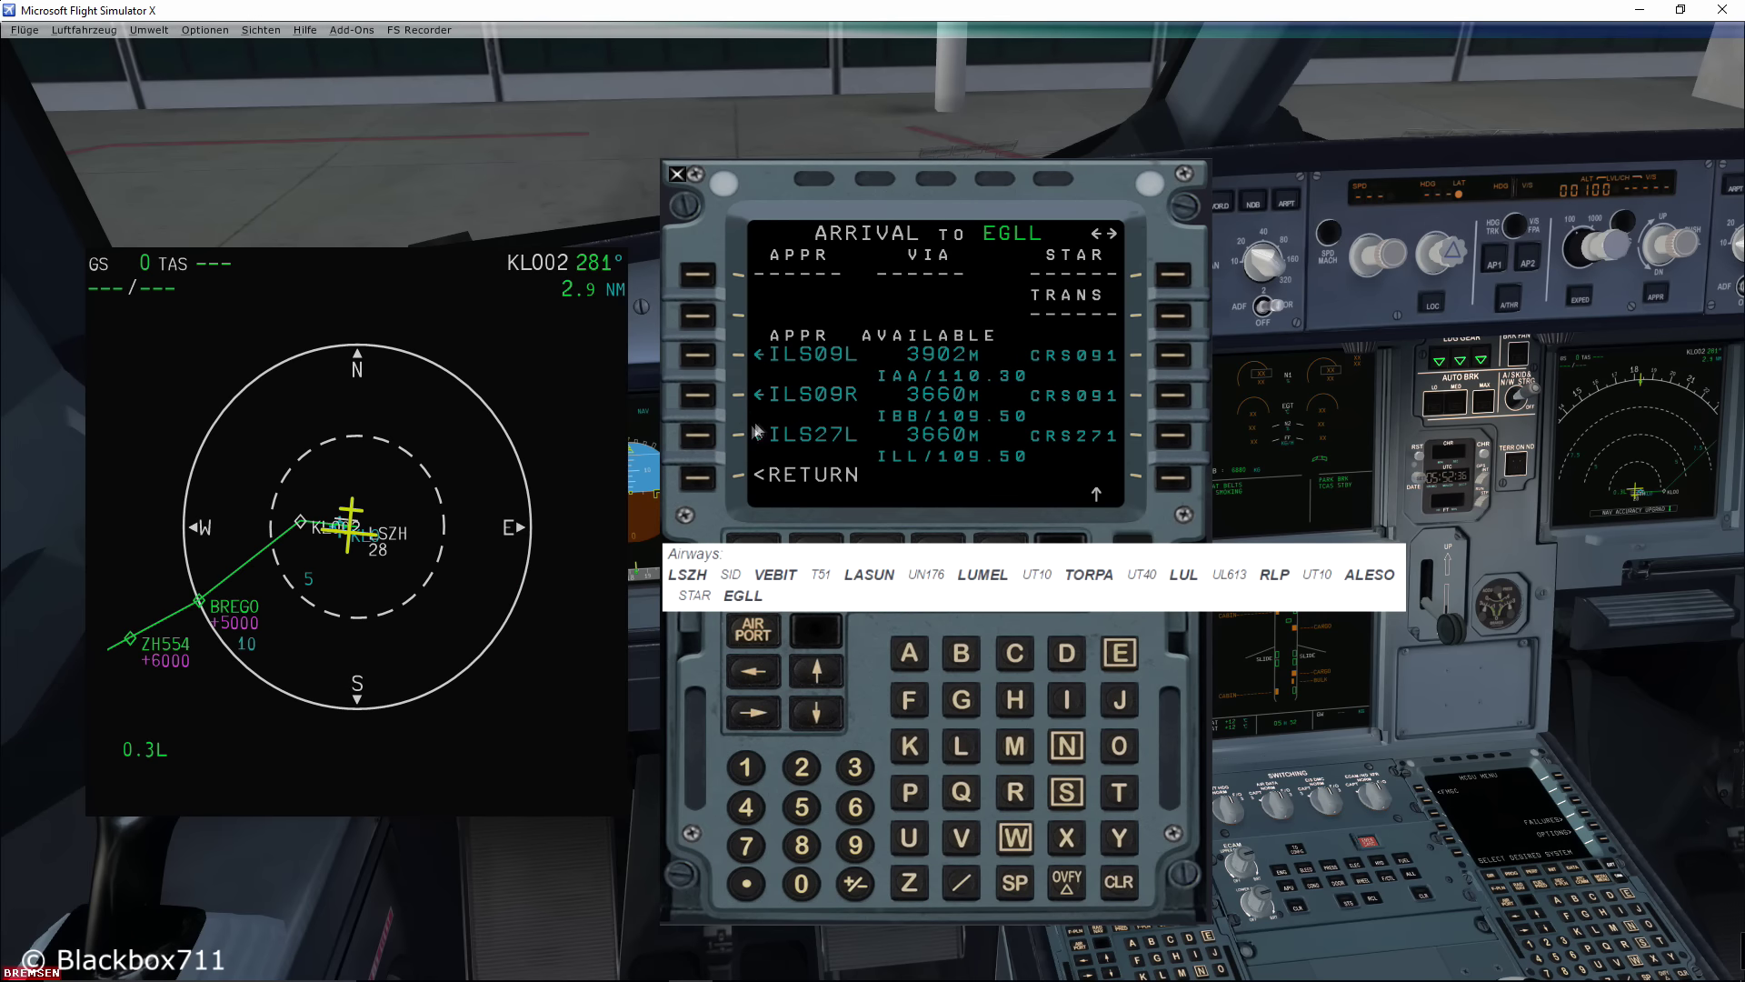
pyautogui.scroll(-1, 777, 507)
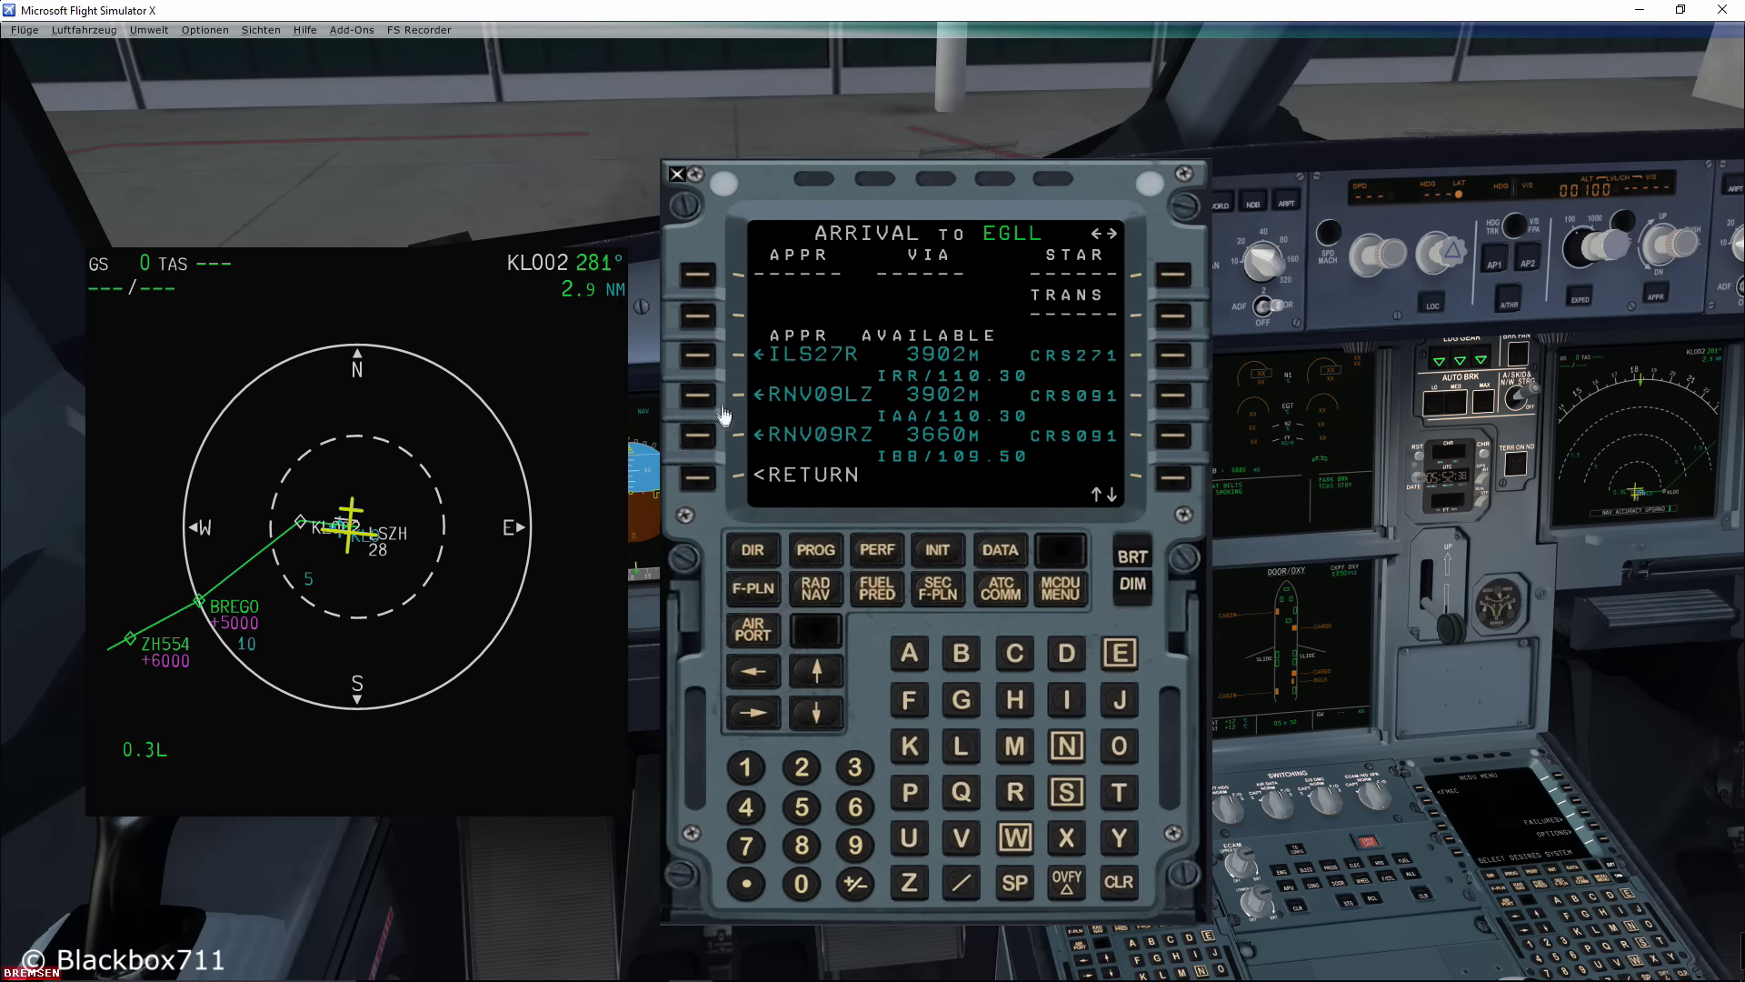
pyautogui.click(699, 355)
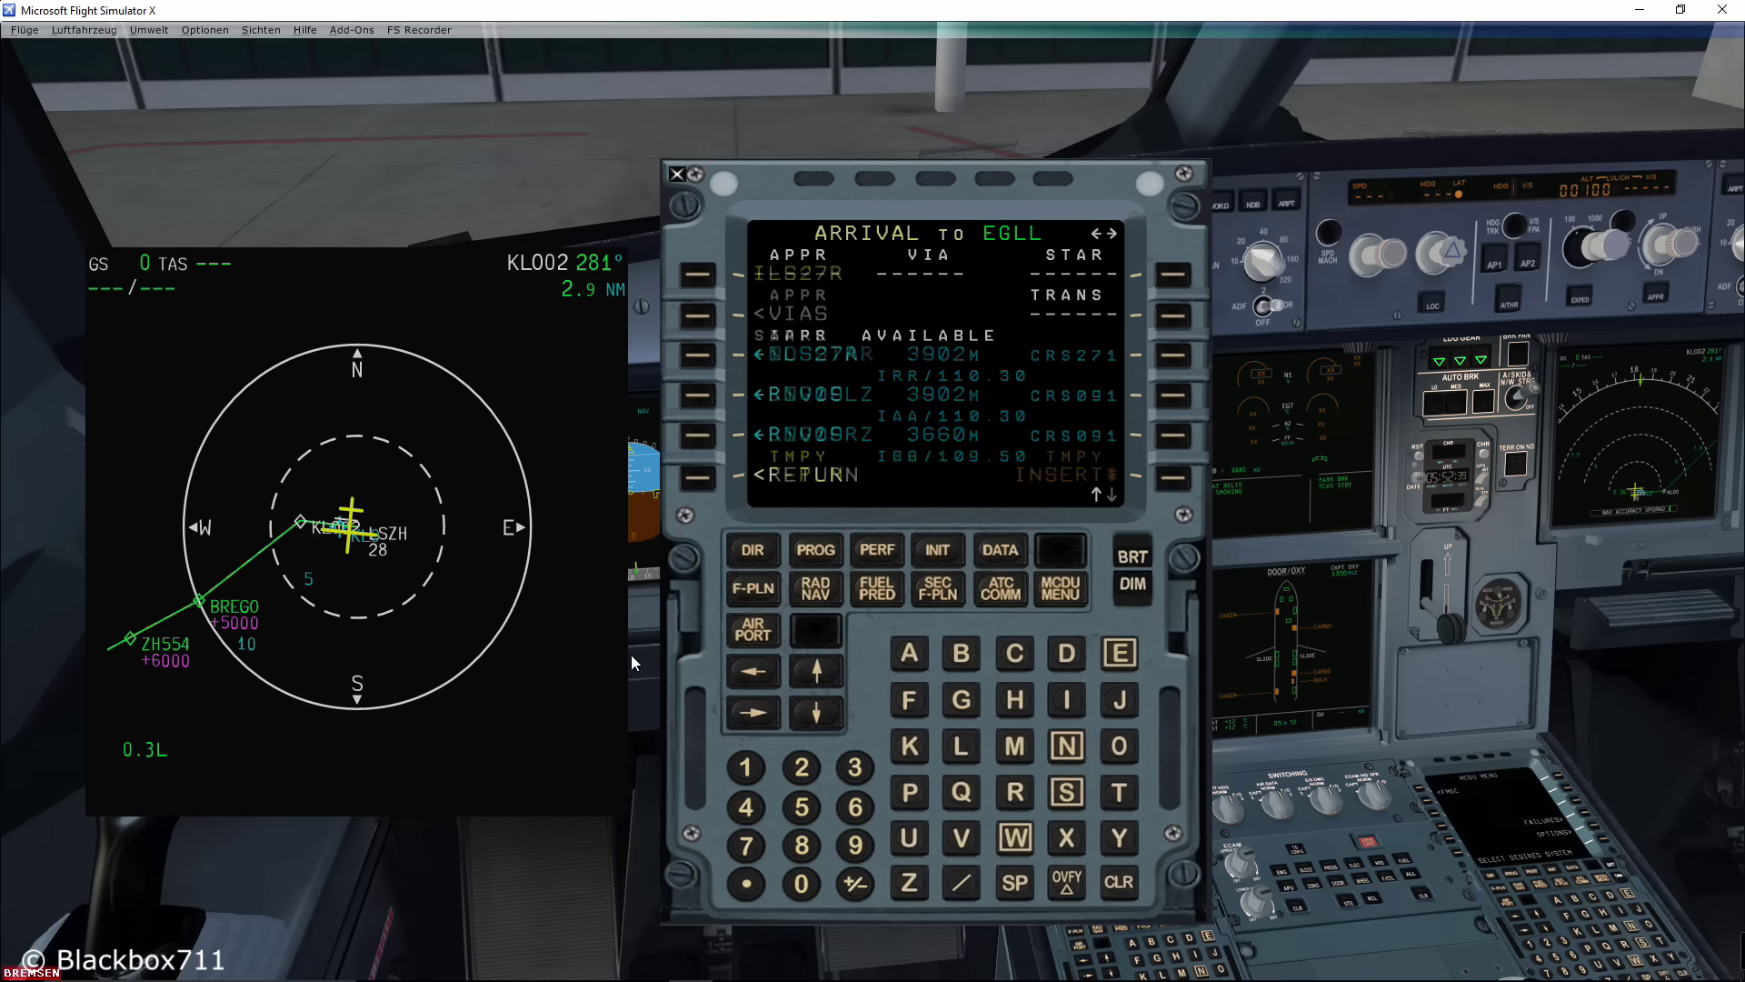
# - Choose the WEAL1F arrival route and insert the temporary arrival into the flight plan
pyautogui.click(816, 671)
pyautogui.click(817, 671)
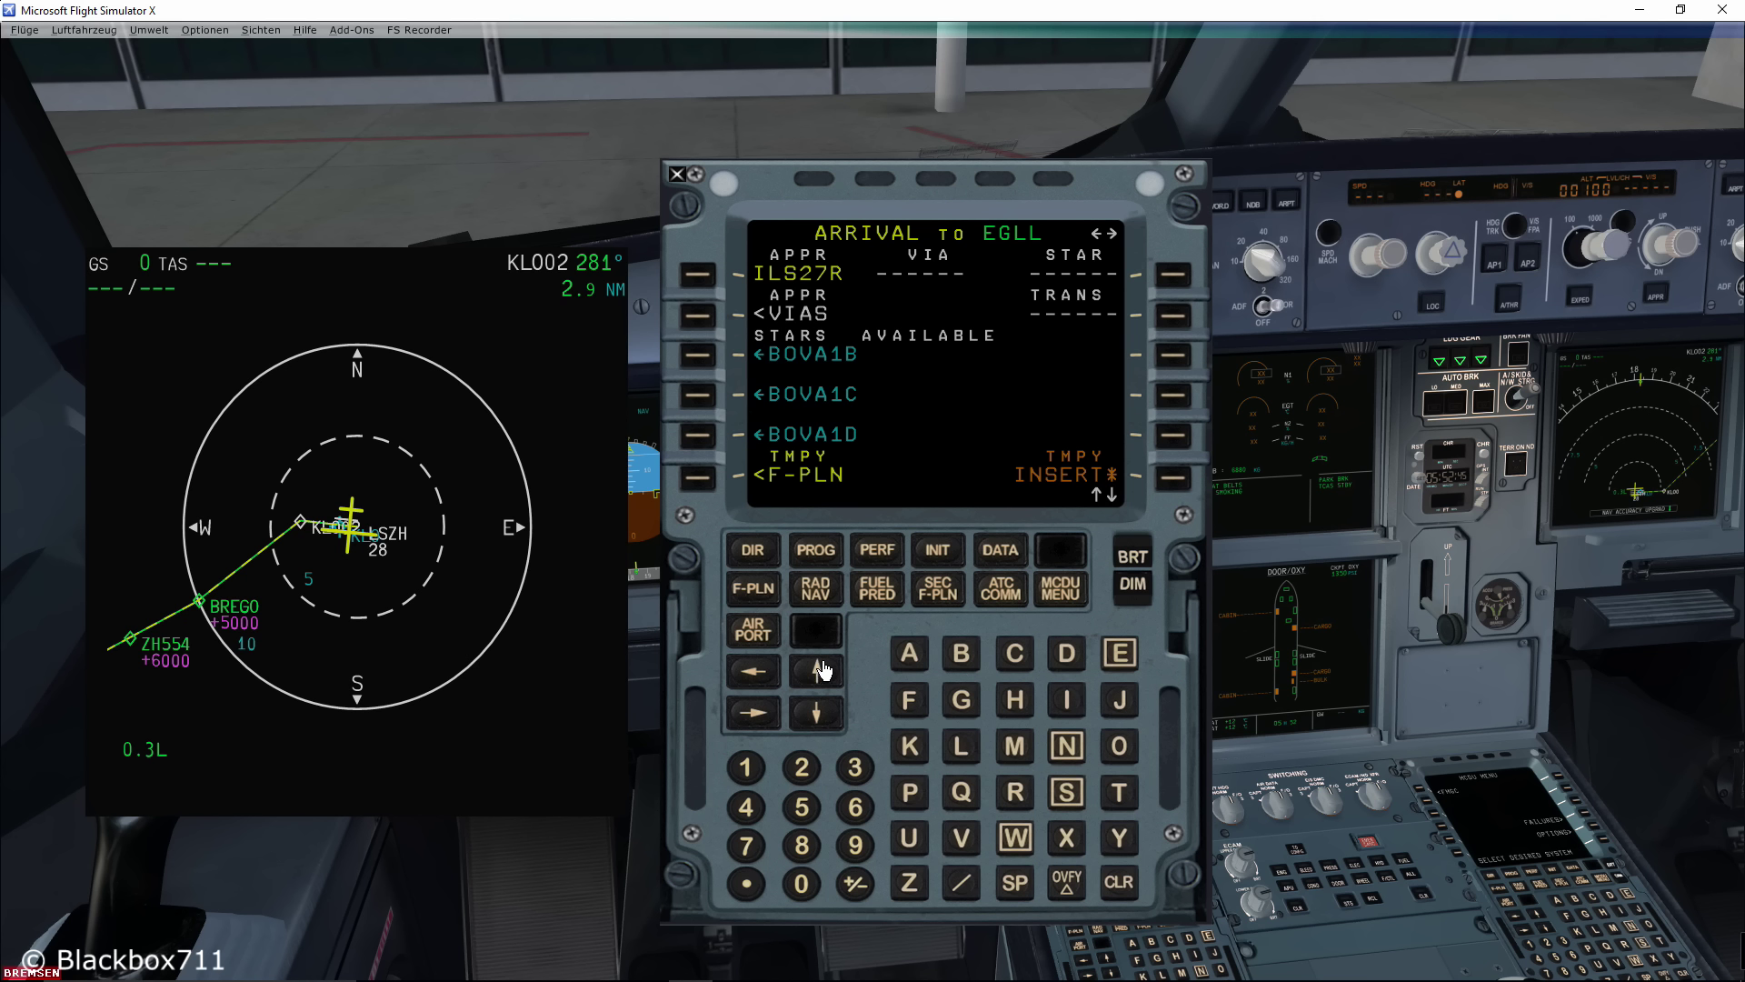
pyautogui.click(825, 668)
pyautogui.click(825, 670)
pyautogui.click(824, 670)
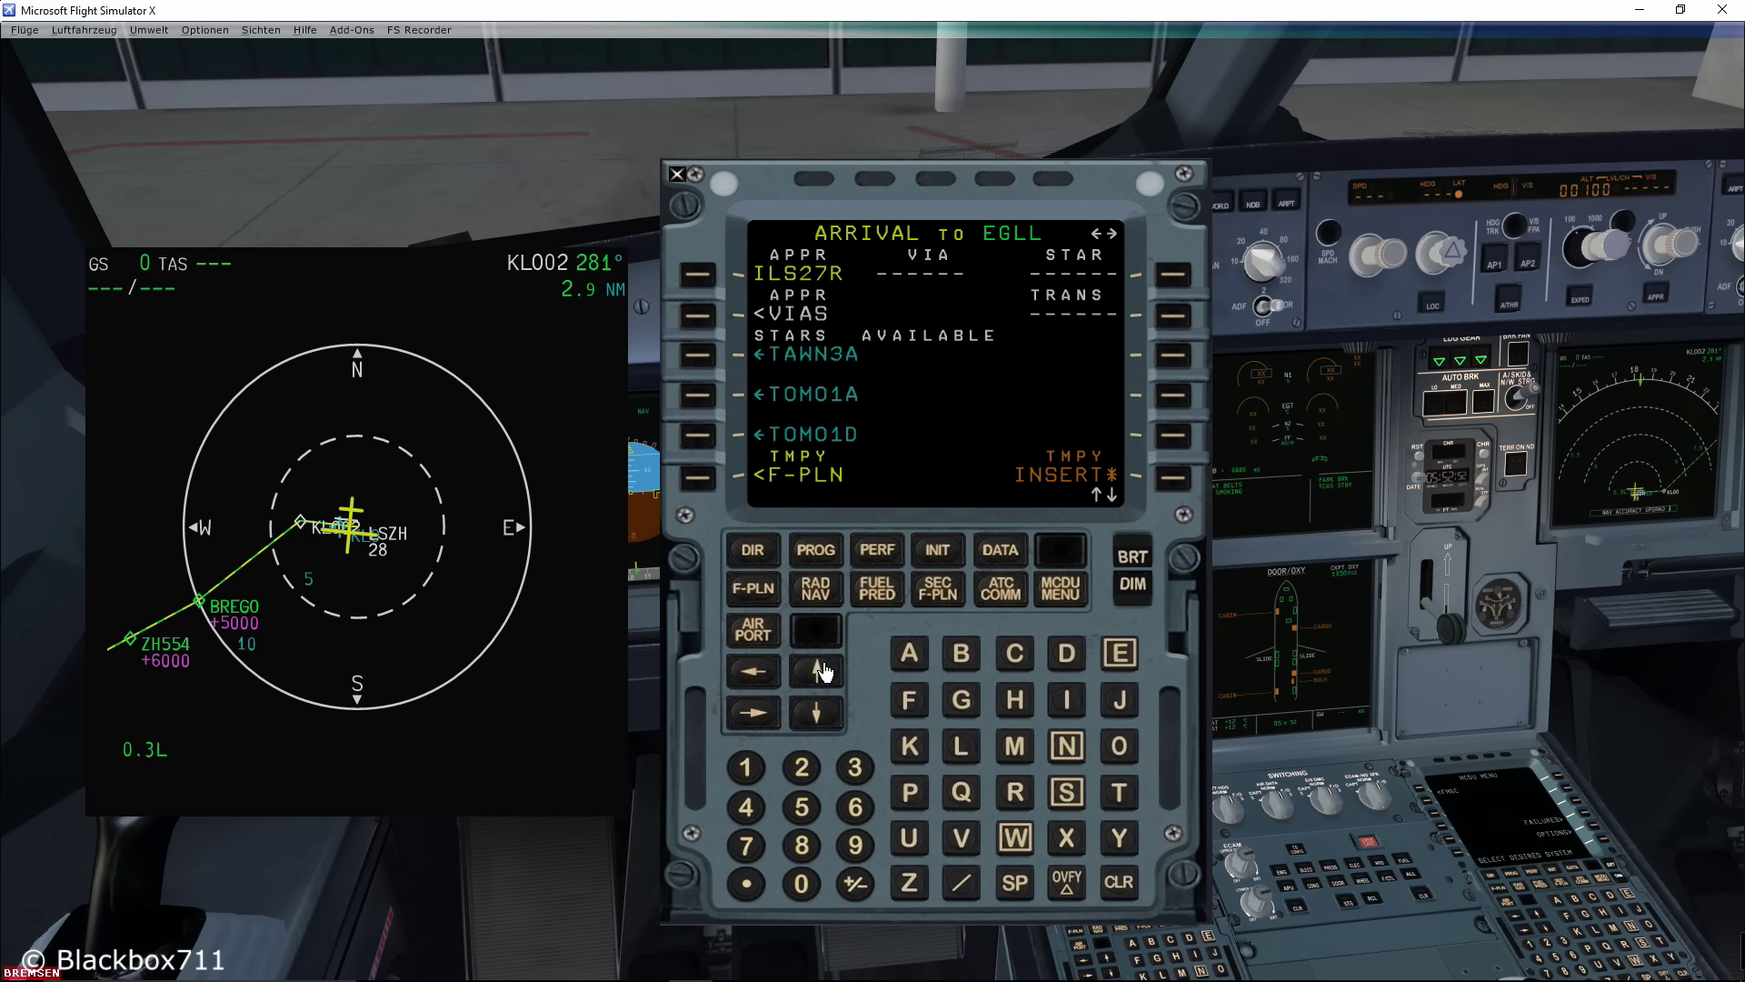
pyautogui.click(824, 670)
pyautogui.click(824, 670)
pyautogui.click(825, 670)
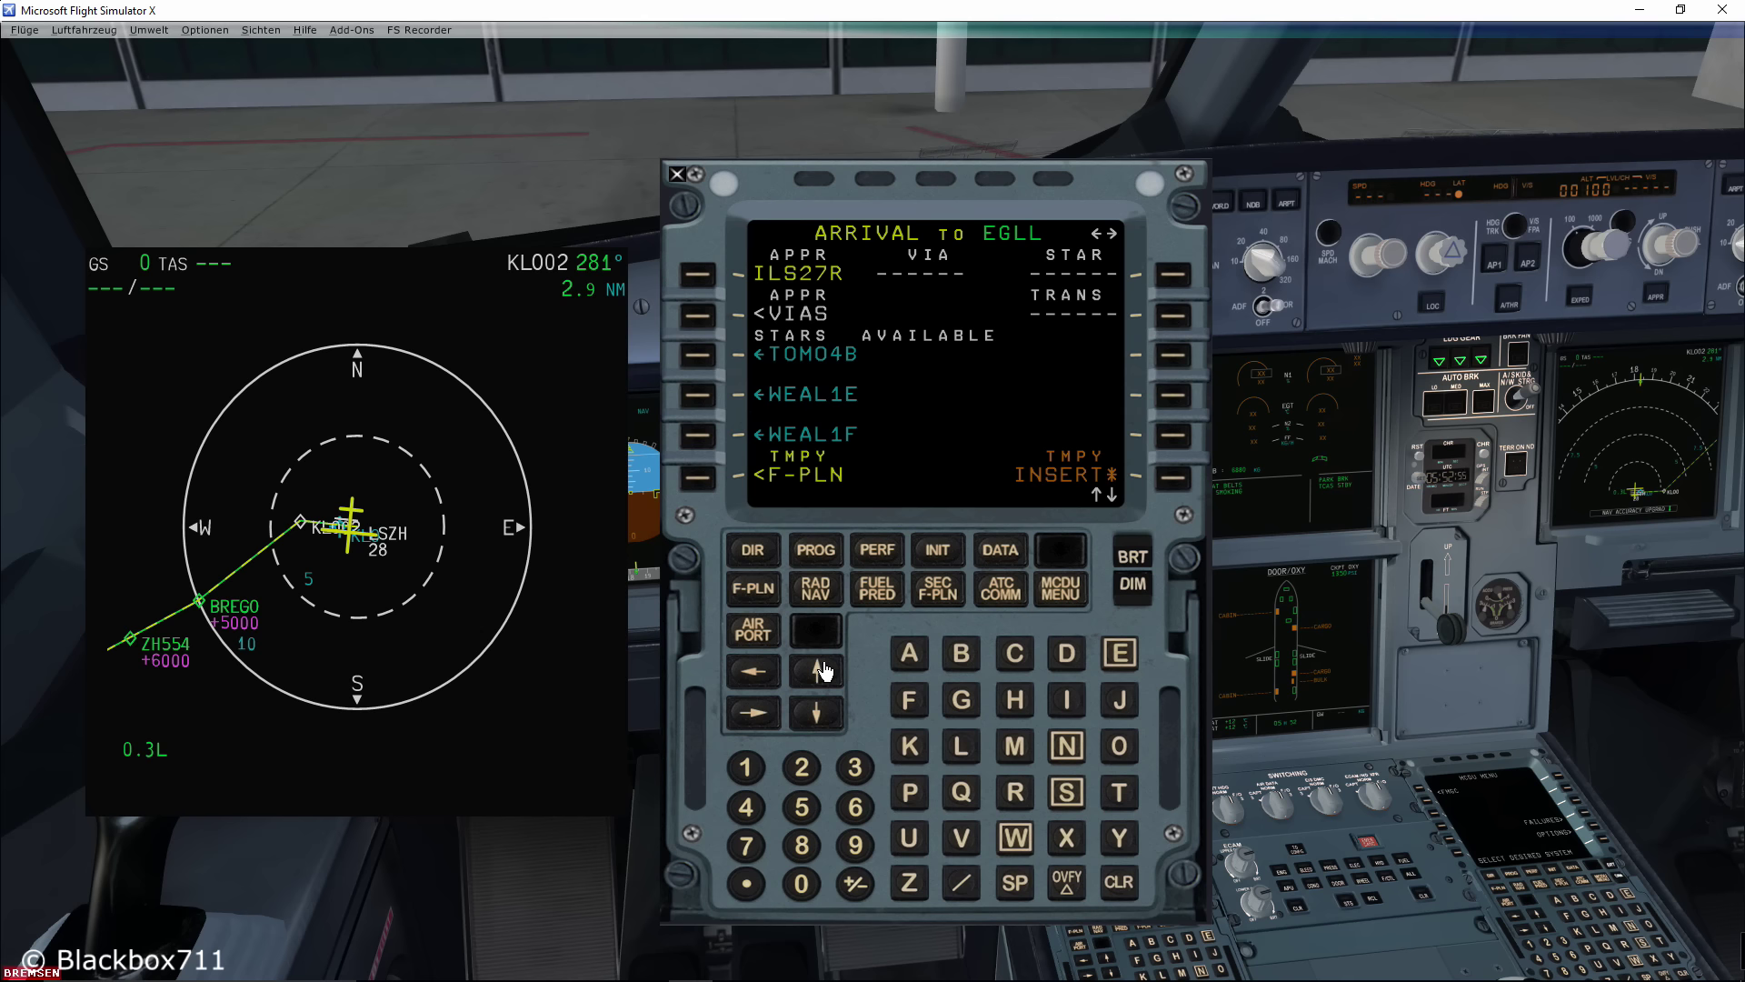
pyautogui.click(696, 435)
pyautogui.click(1172, 480)
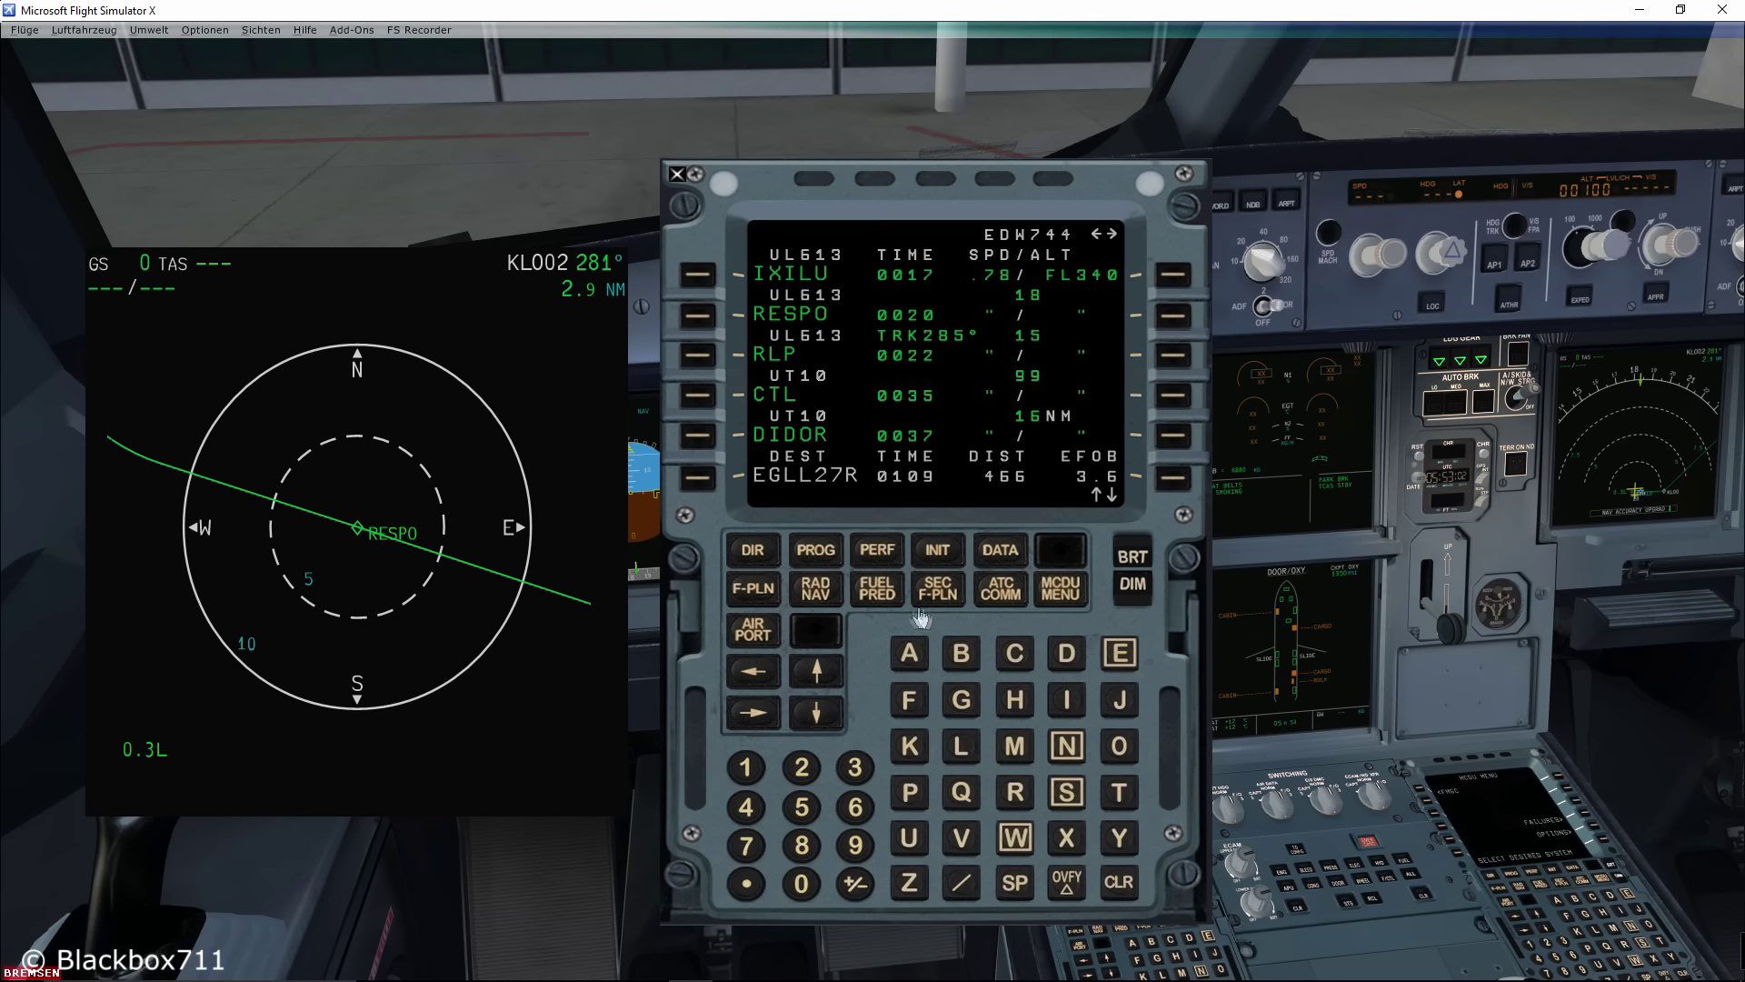
# - Scroll the flight plan down to the discontinuity and set the ND range to 40
pyautogui.click(820, 672)
pyautogui.click(821, 672)
pyautogui.click(821, 673)
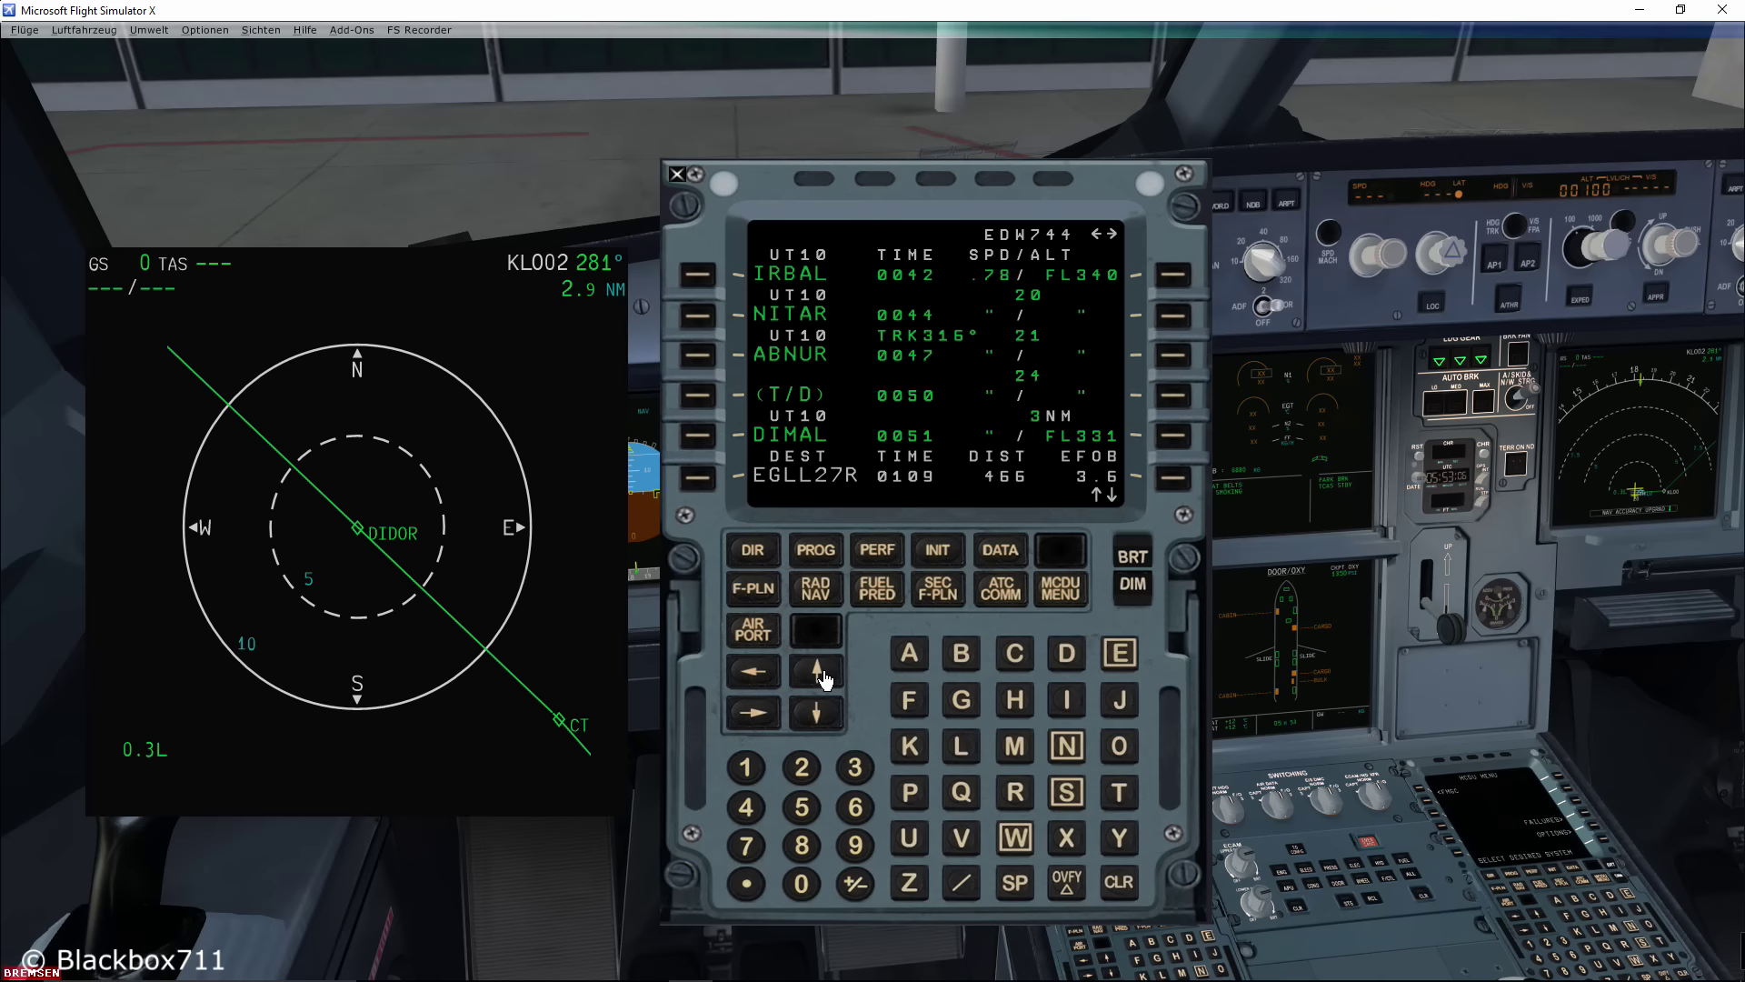
pyautogui.click(821, 673)
pyautogui.click(821, 672)
pyautogui.click(821, 673)
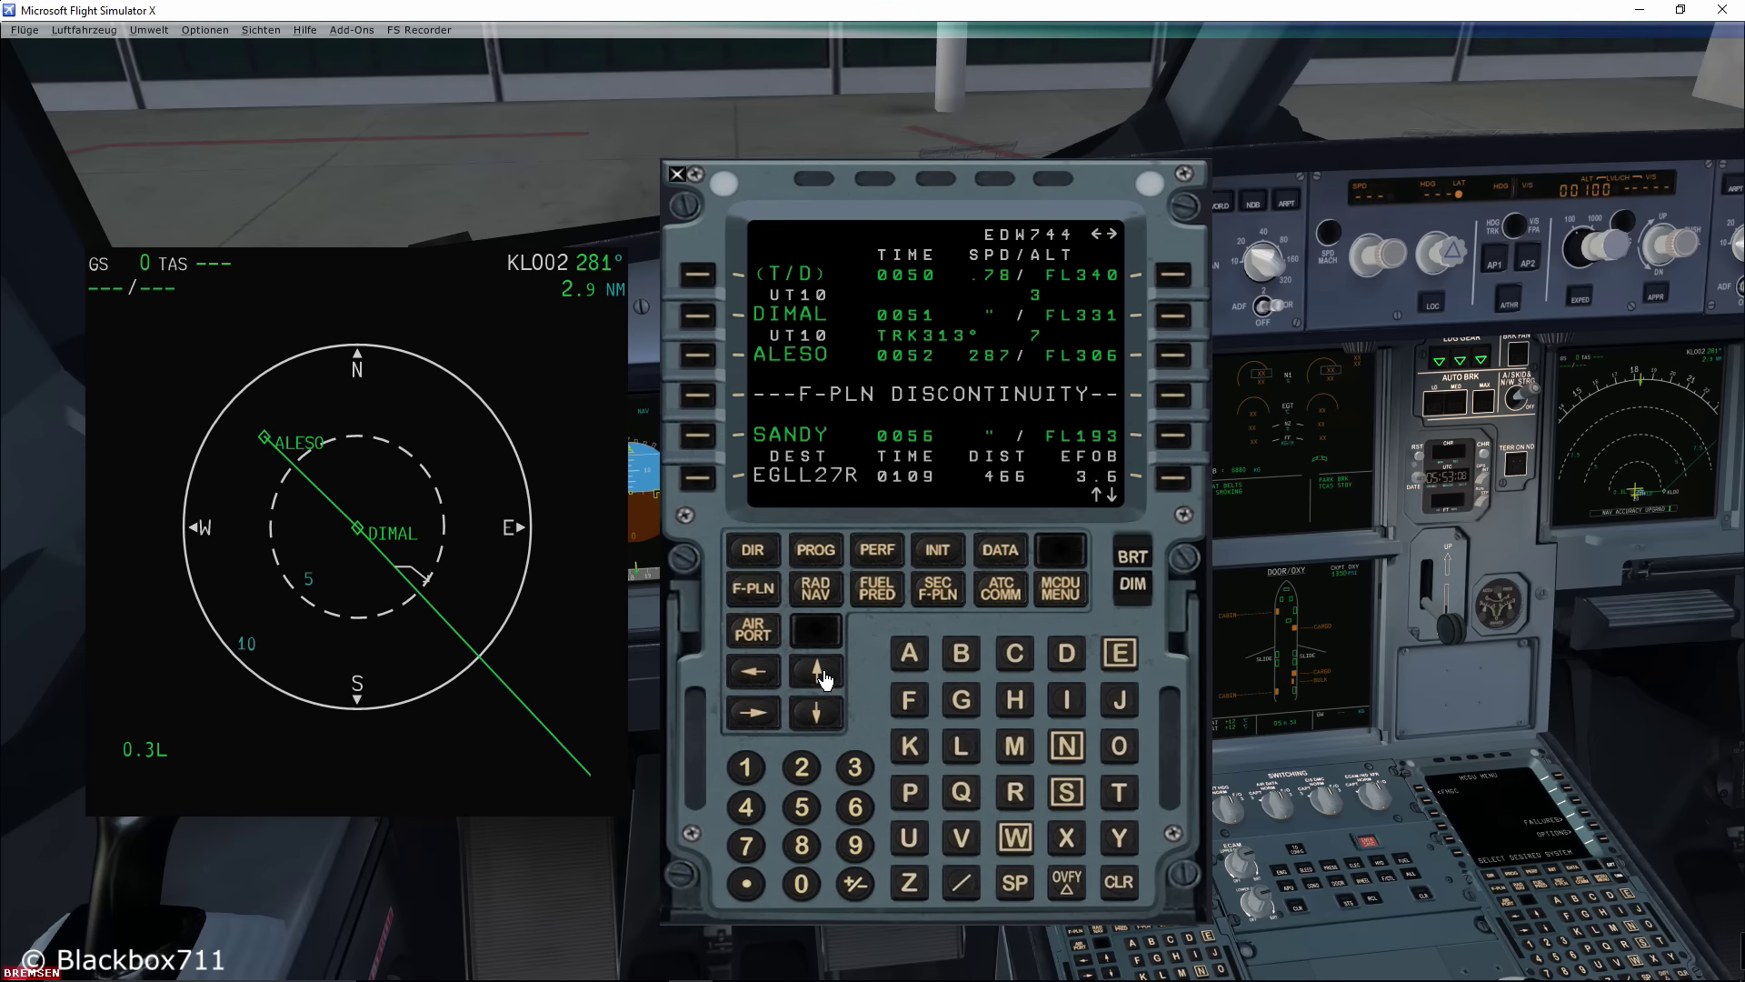
pyautogui.click(821, 673)
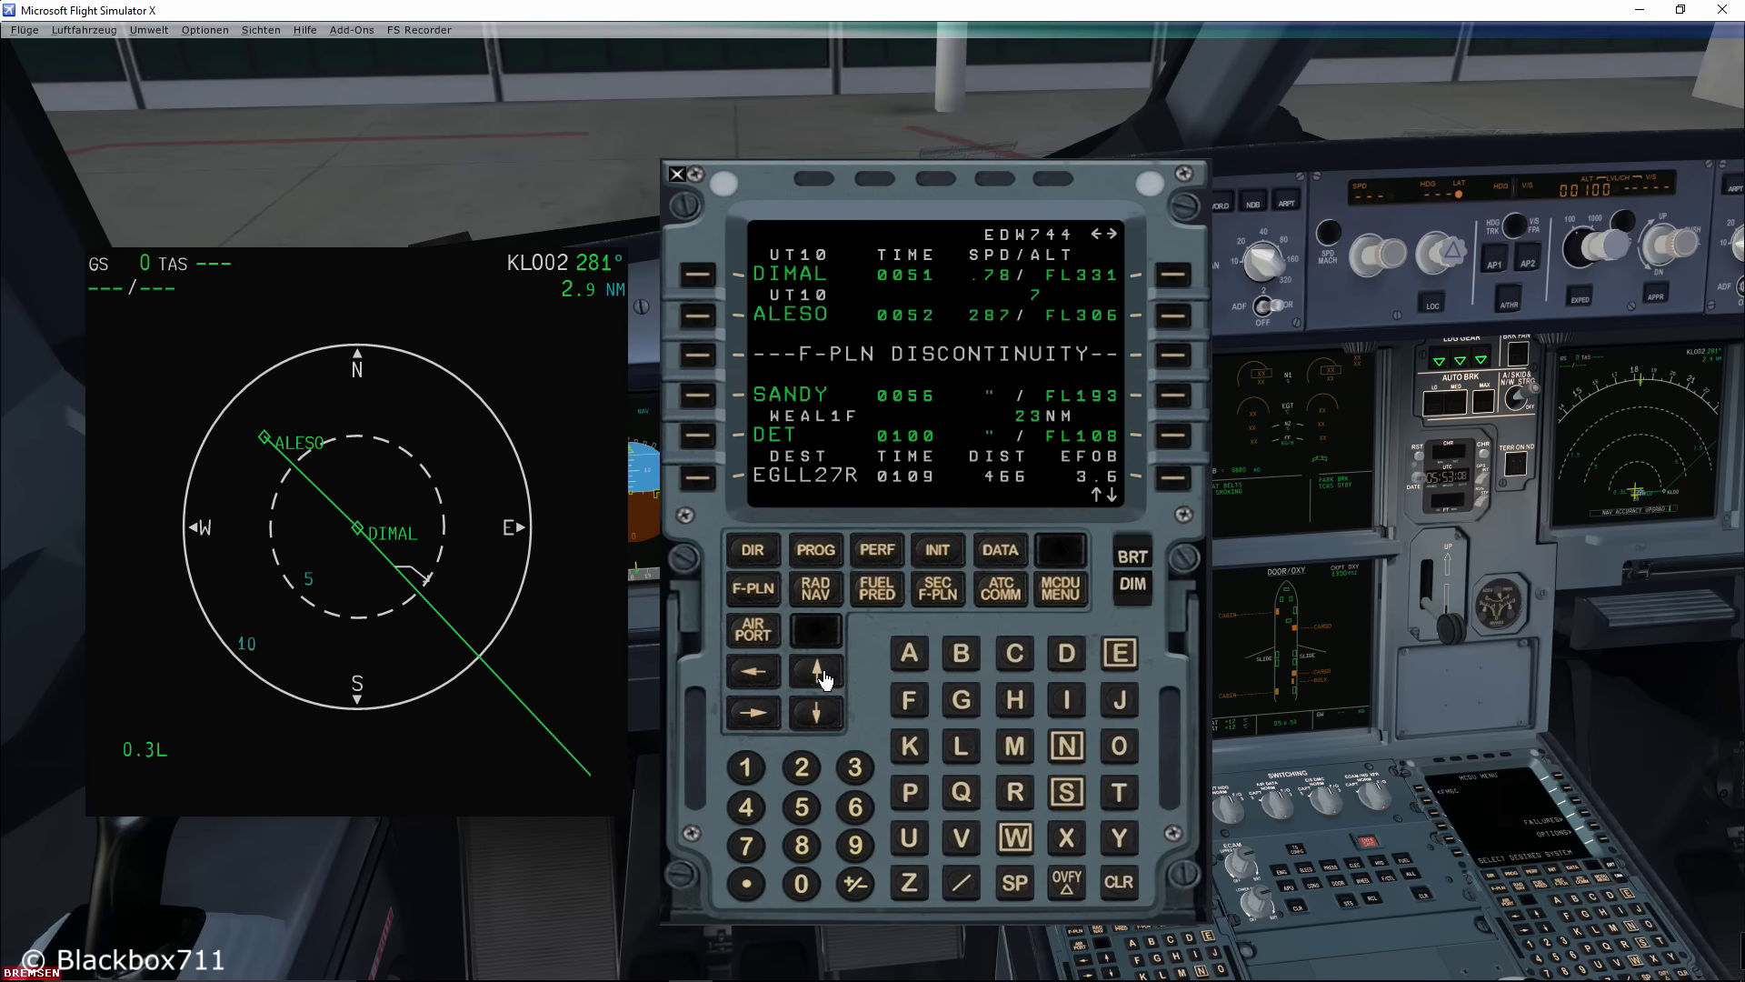
pyautogui.click(1277, 263)
pyautogui.click(1276, 262)
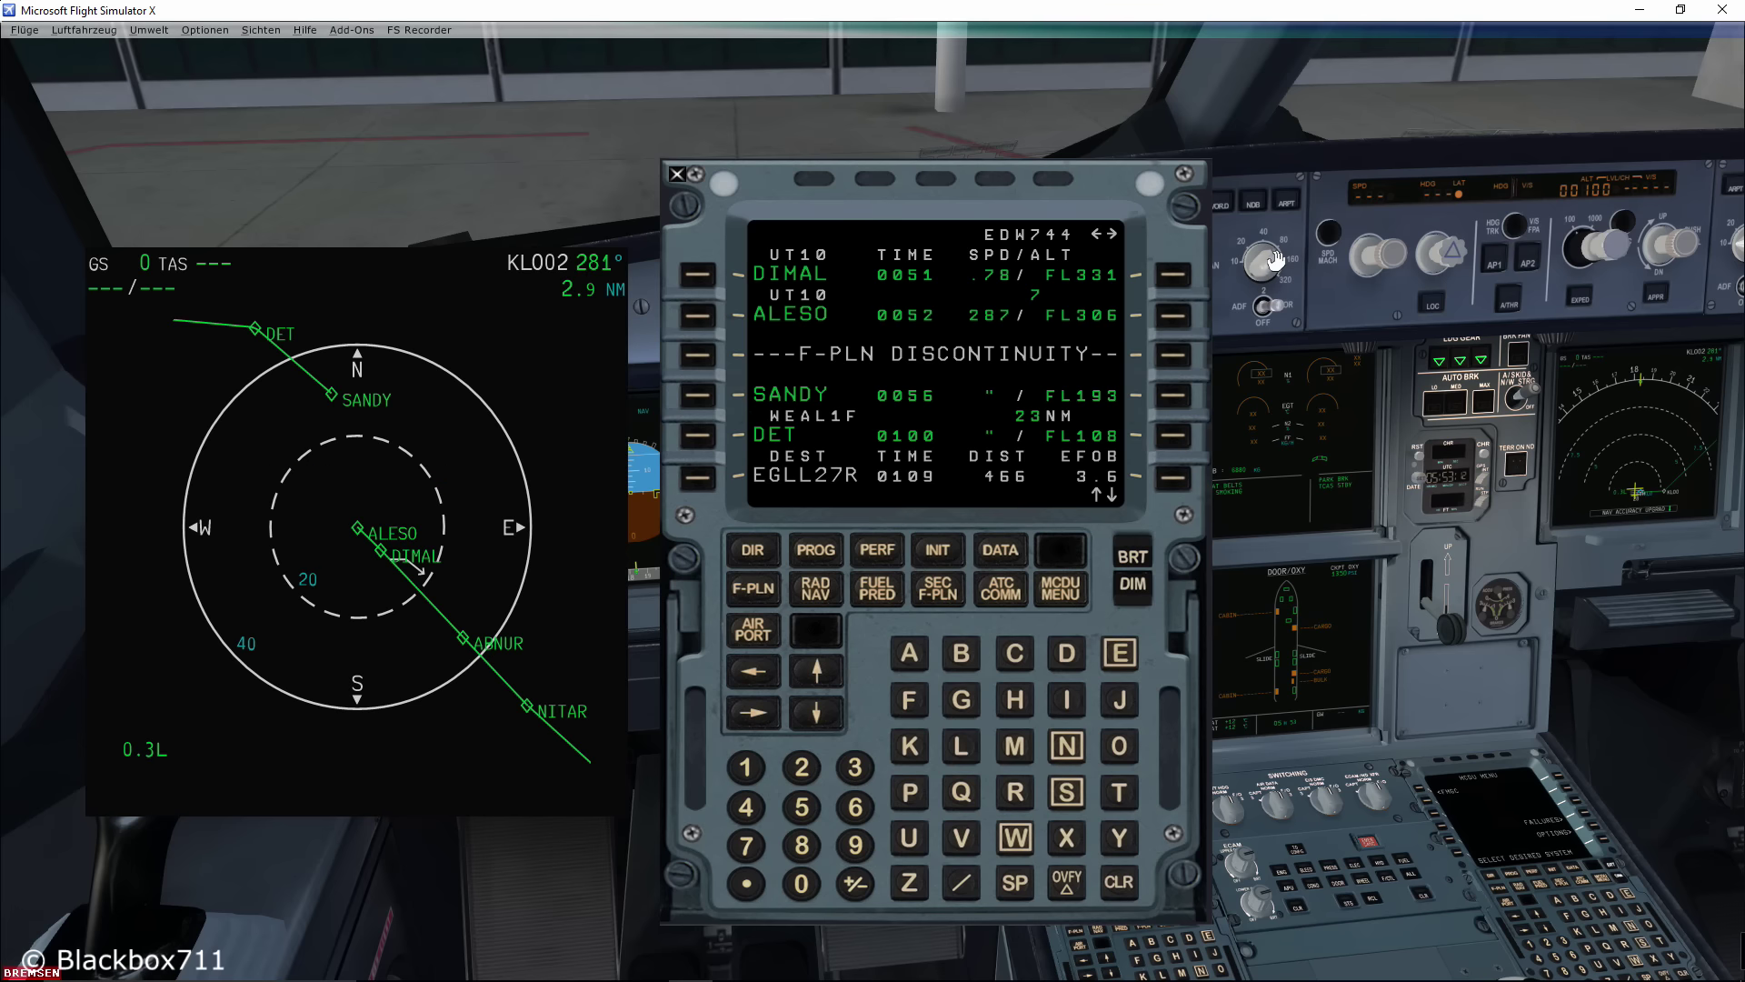
# - Clear the discontinuity after ALESO, insert the temporary plan and review down to CI27R
pyautogui.click(1125, 880)
pyautogui.click(698, 355)
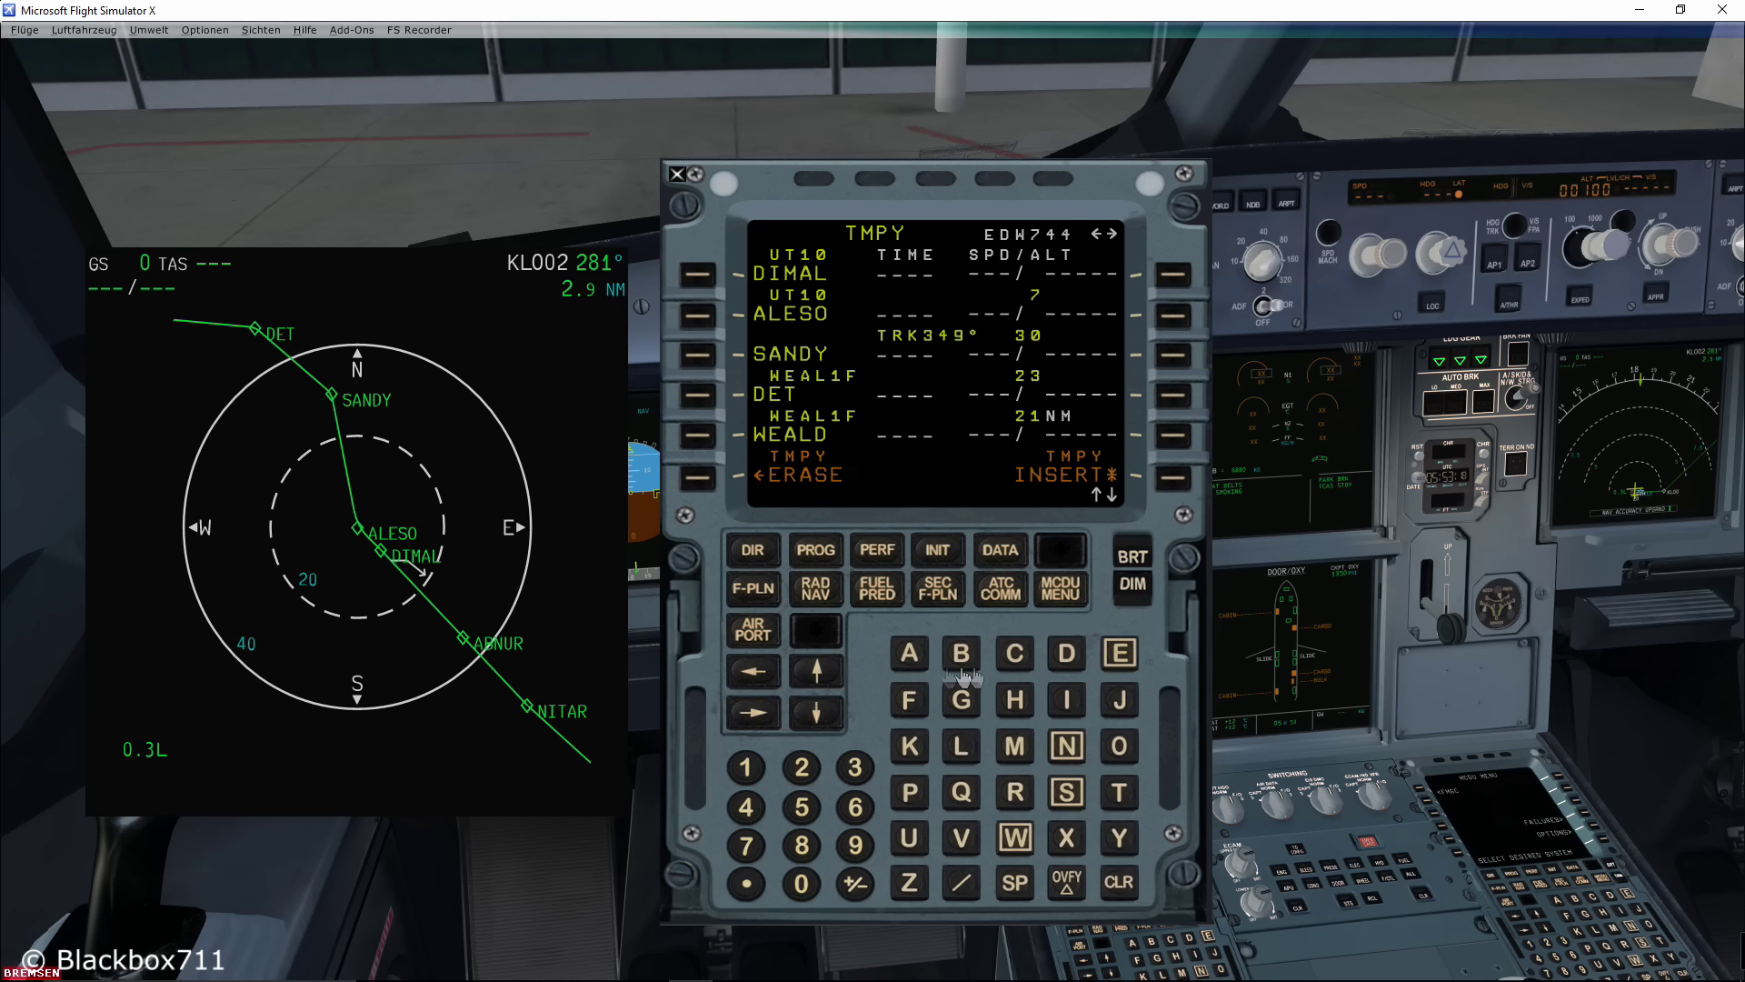
pyautogui.click(817, 673)
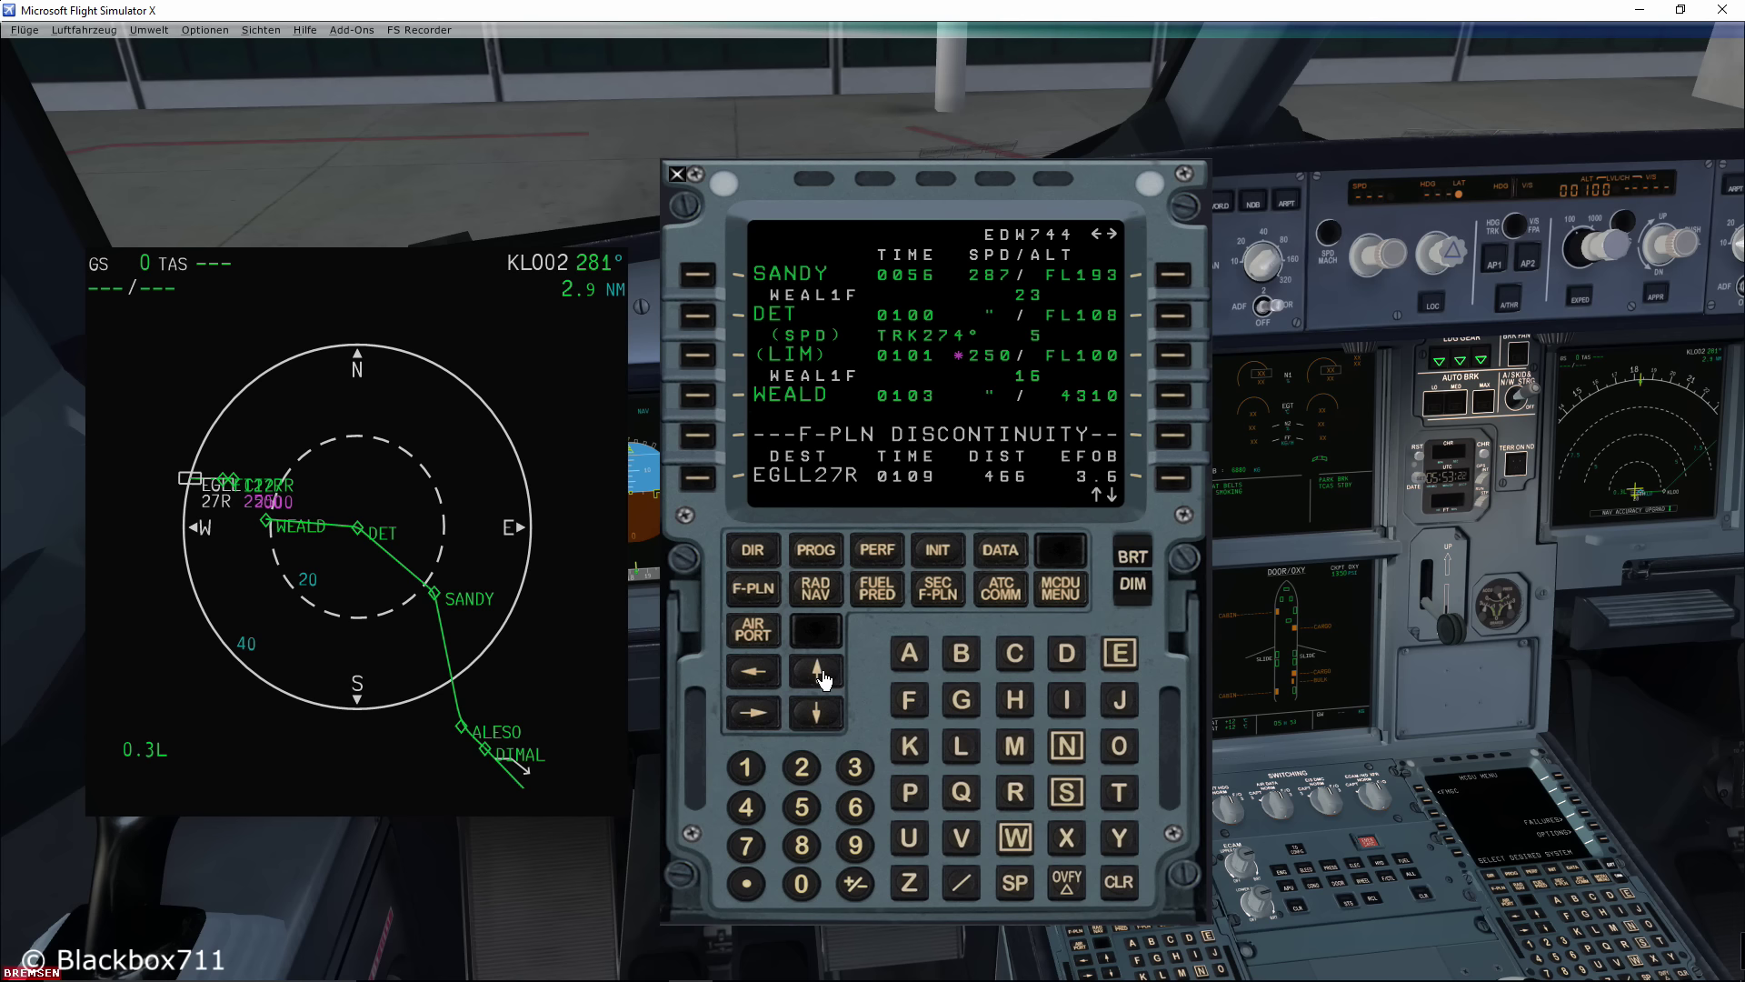
pyautogui.click(818, 673)
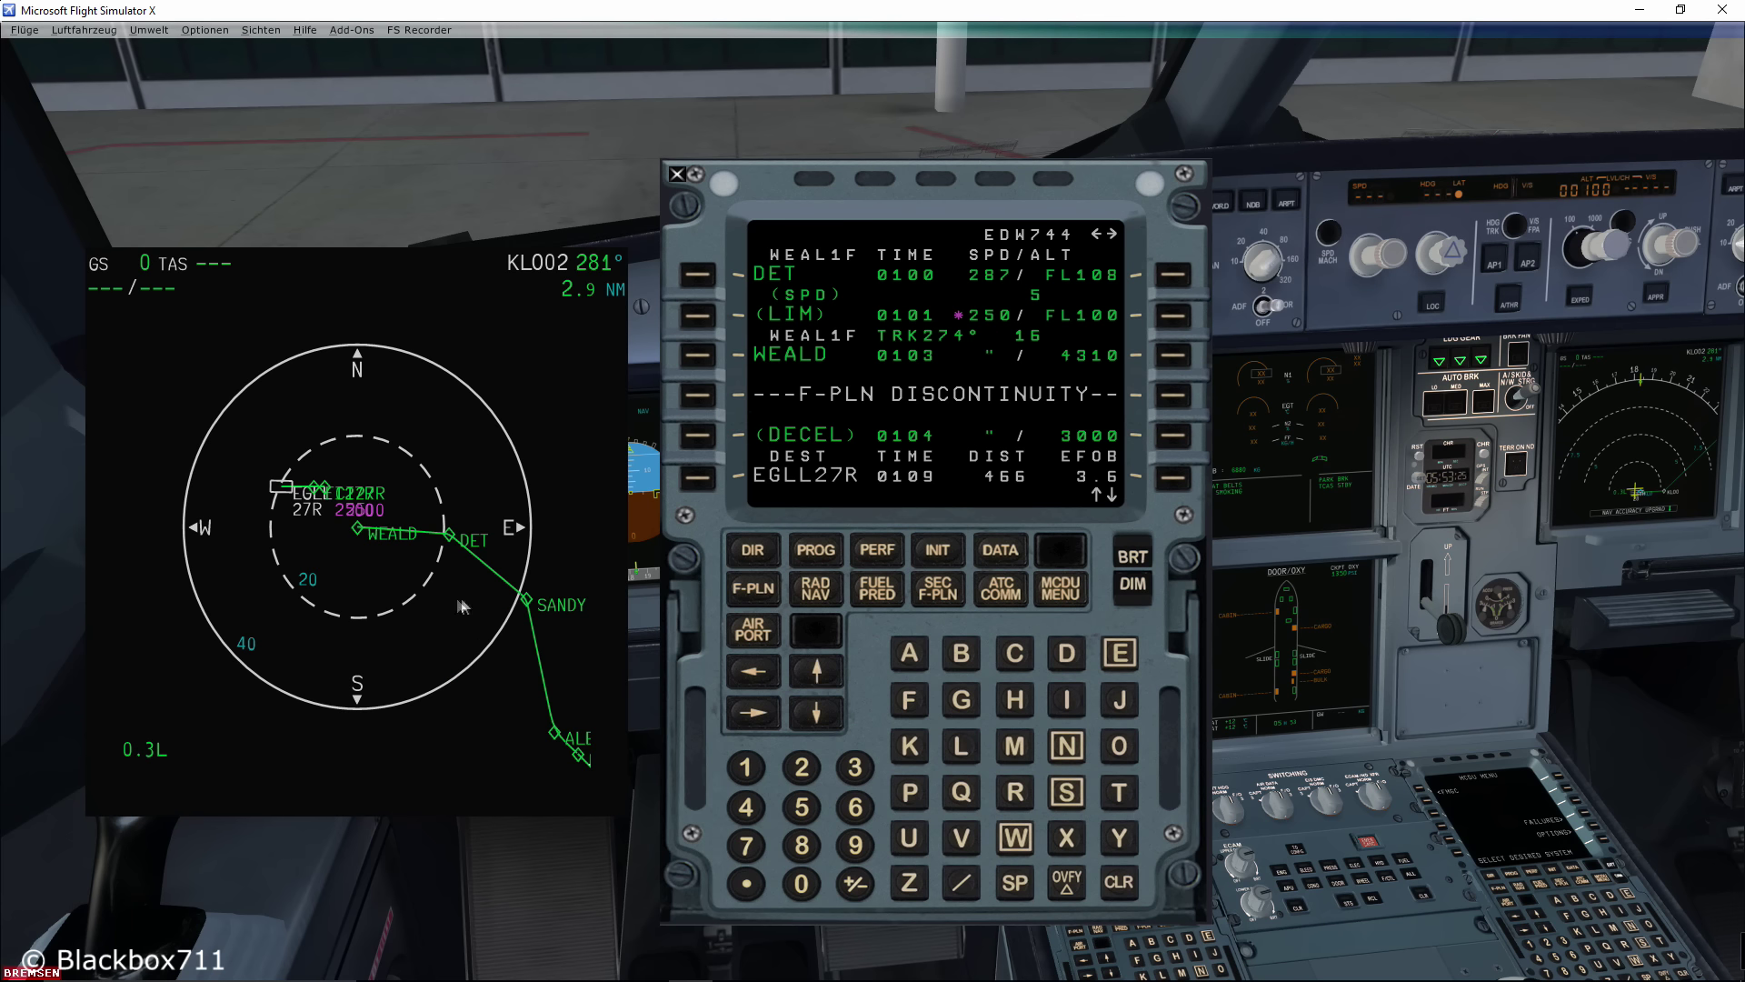
pyautogui.click(822, 673)
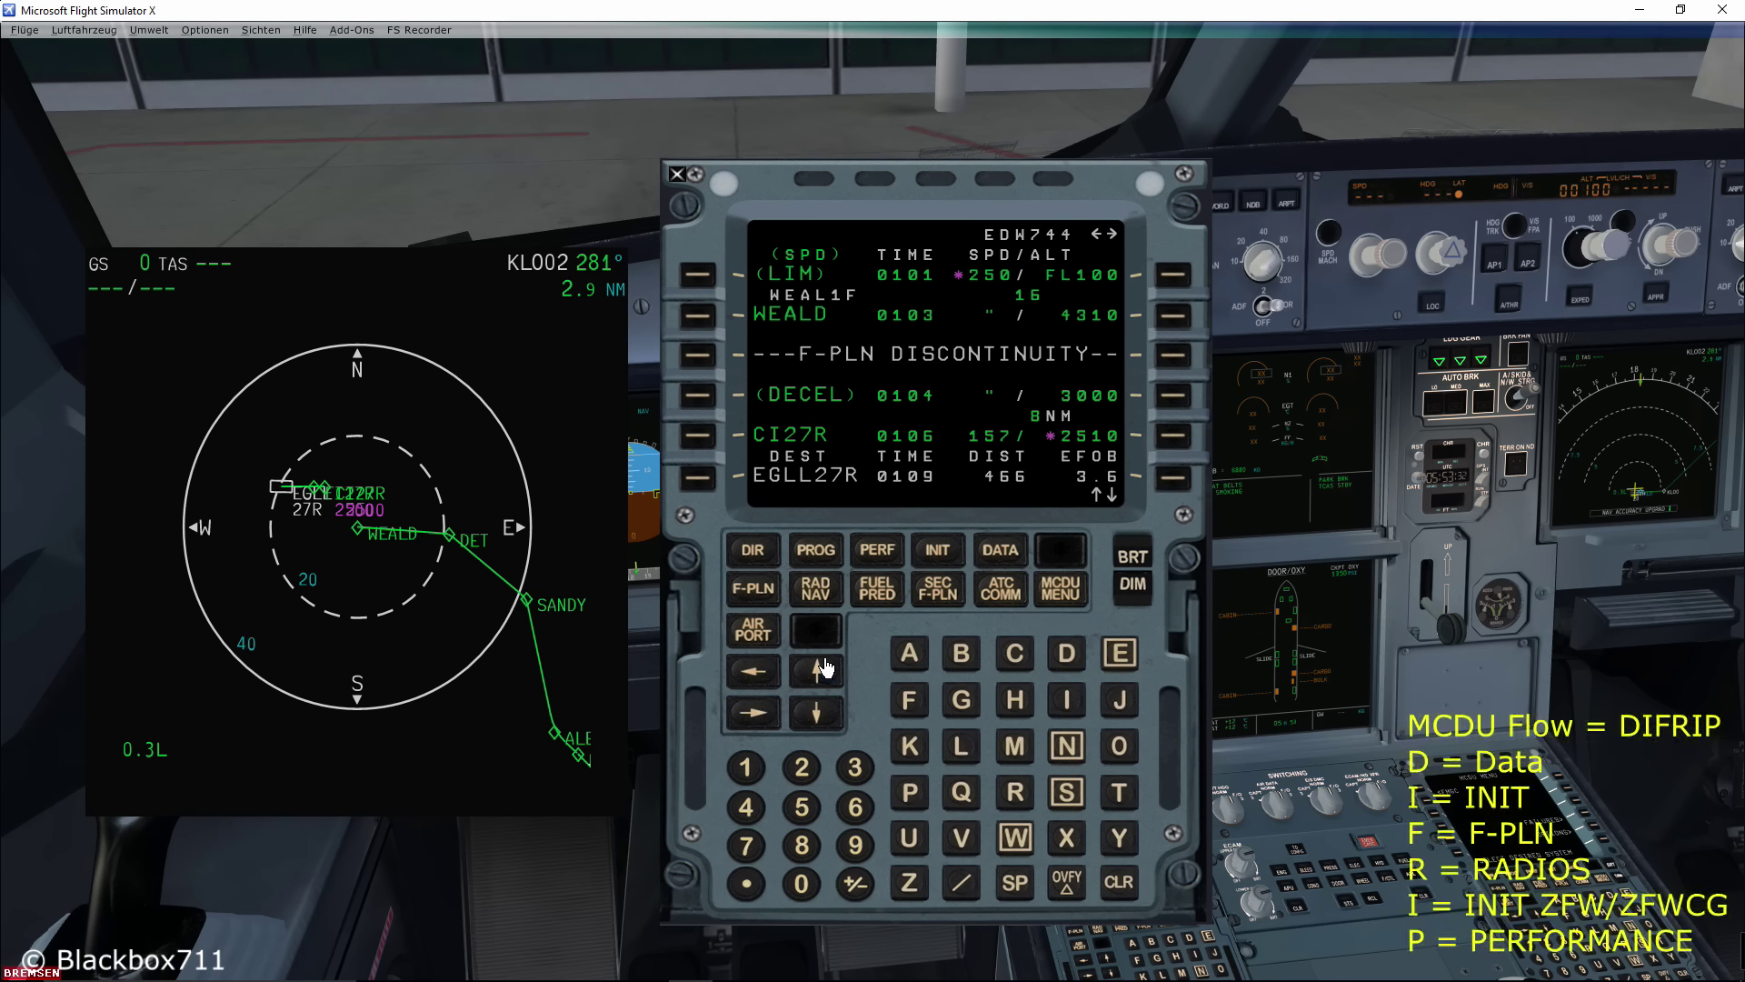
pyautogui.click(817, 671)
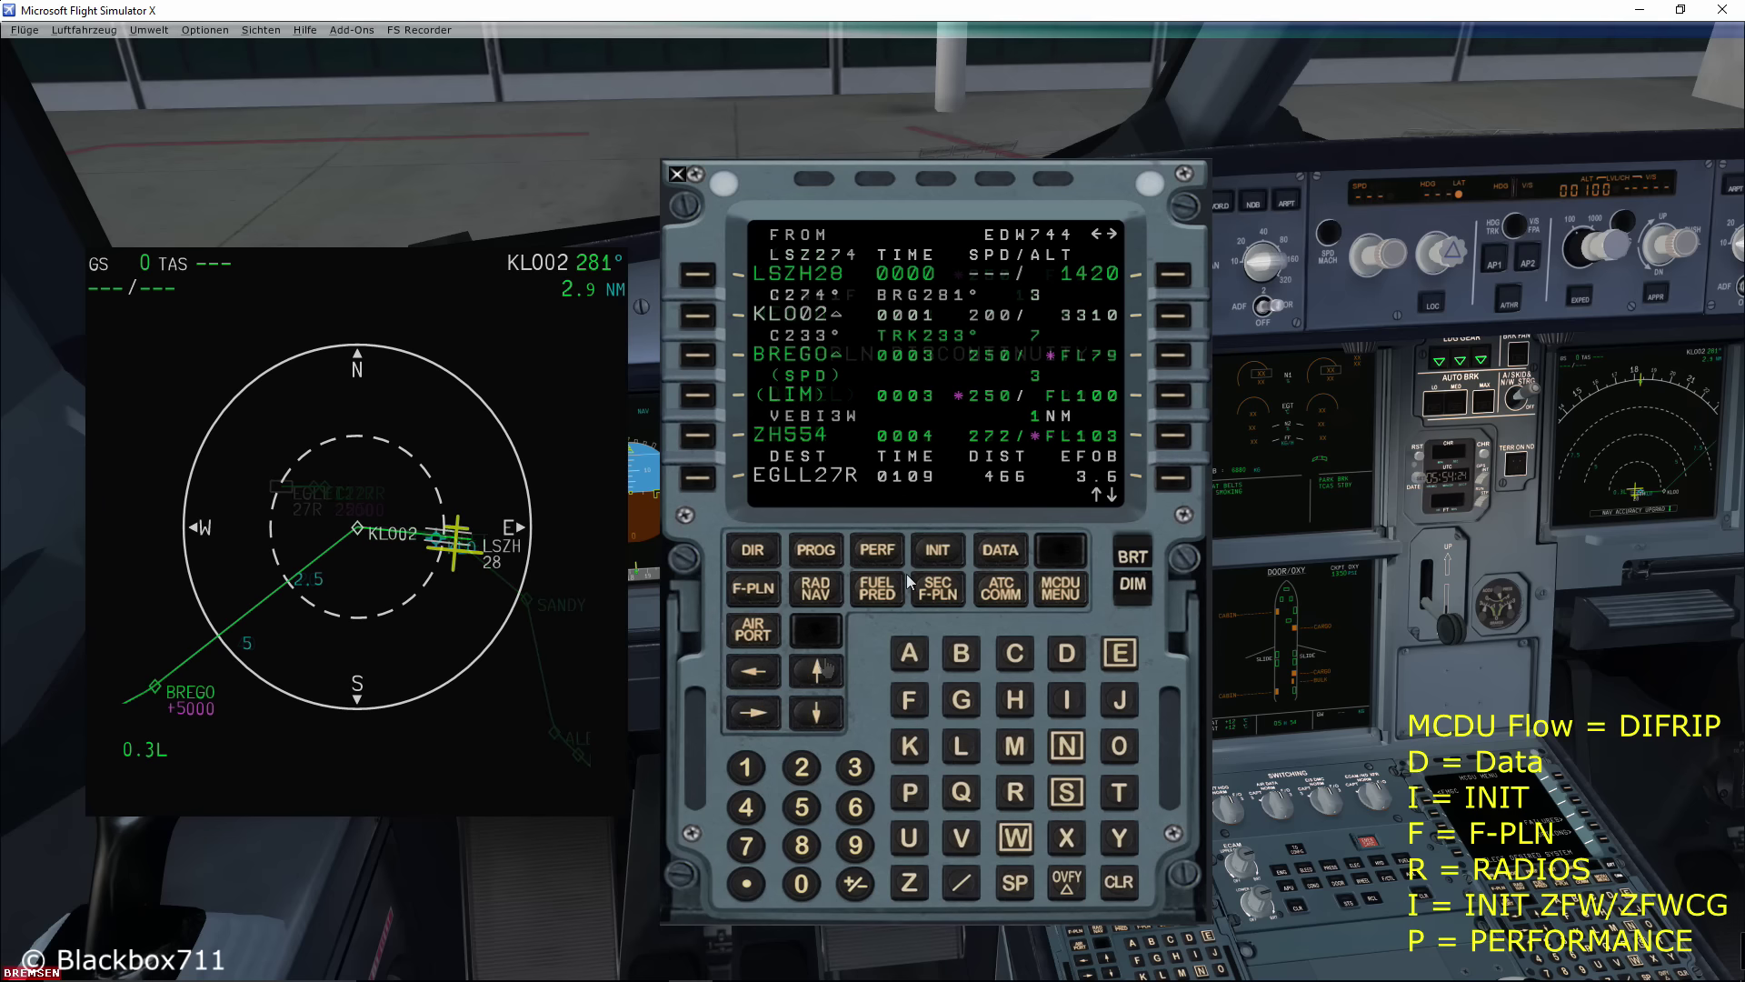
# - Tune VOR1 to KLO 114.85, picking it from the duplicate names list
pyautogui.click(817, 592)
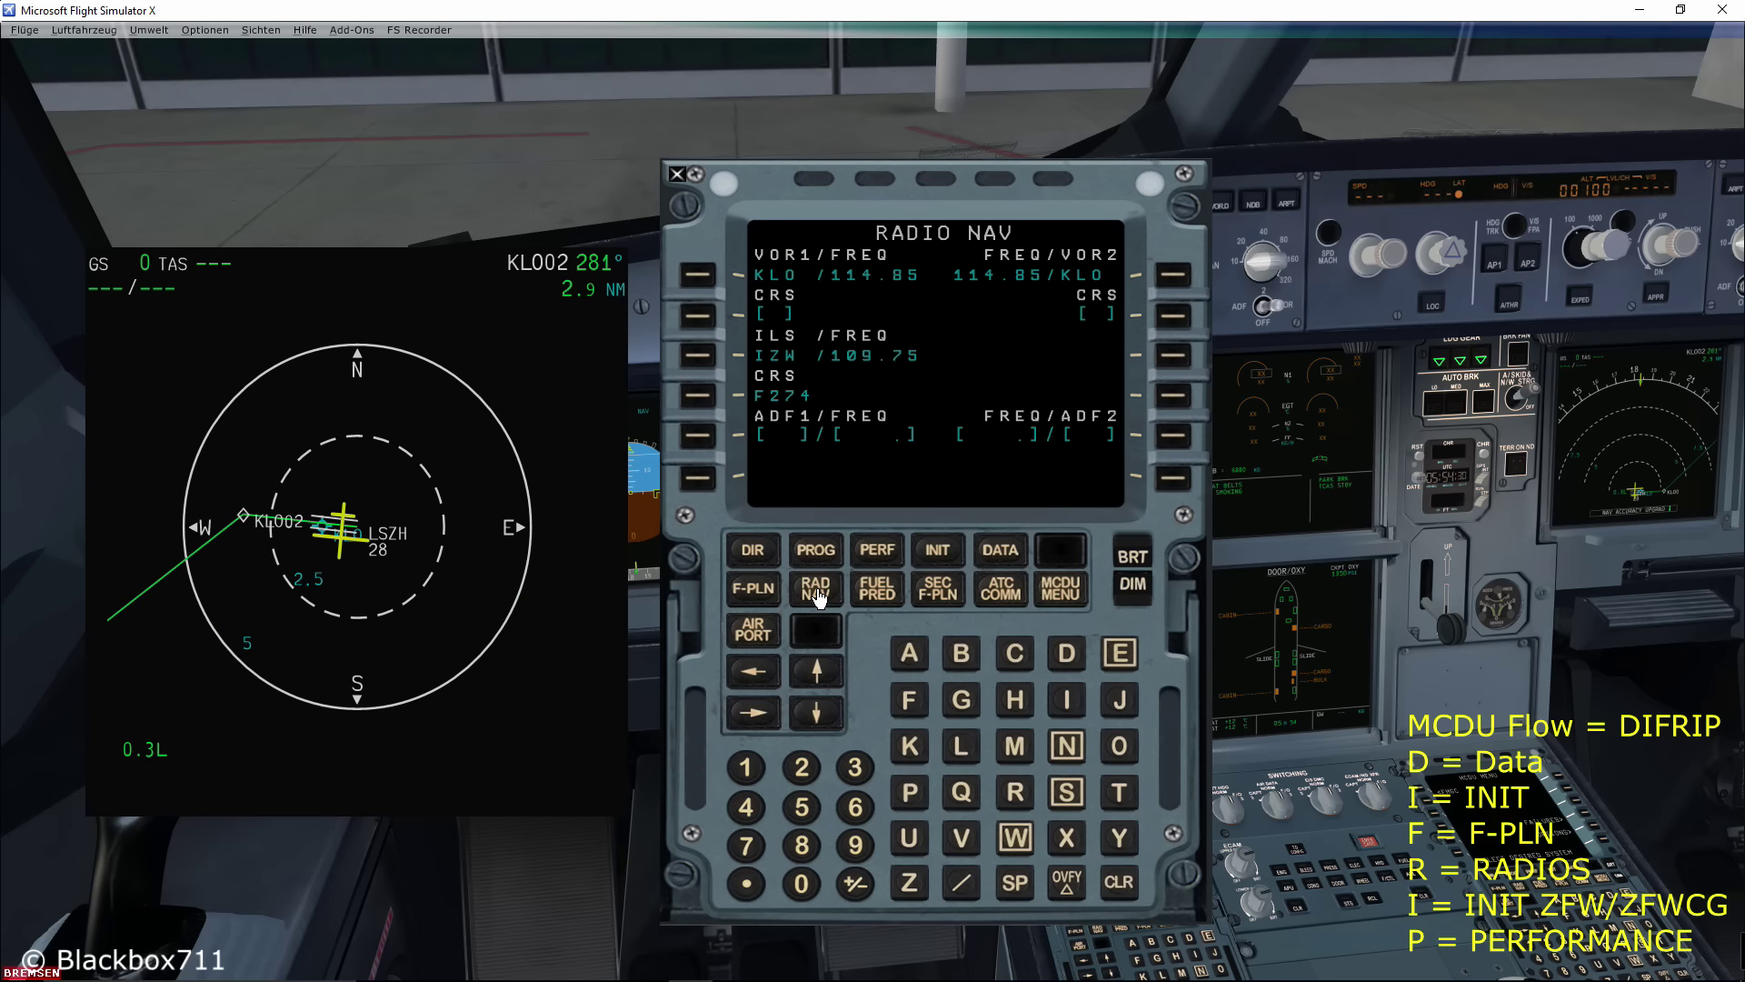
pyautogui.click(913, 750)
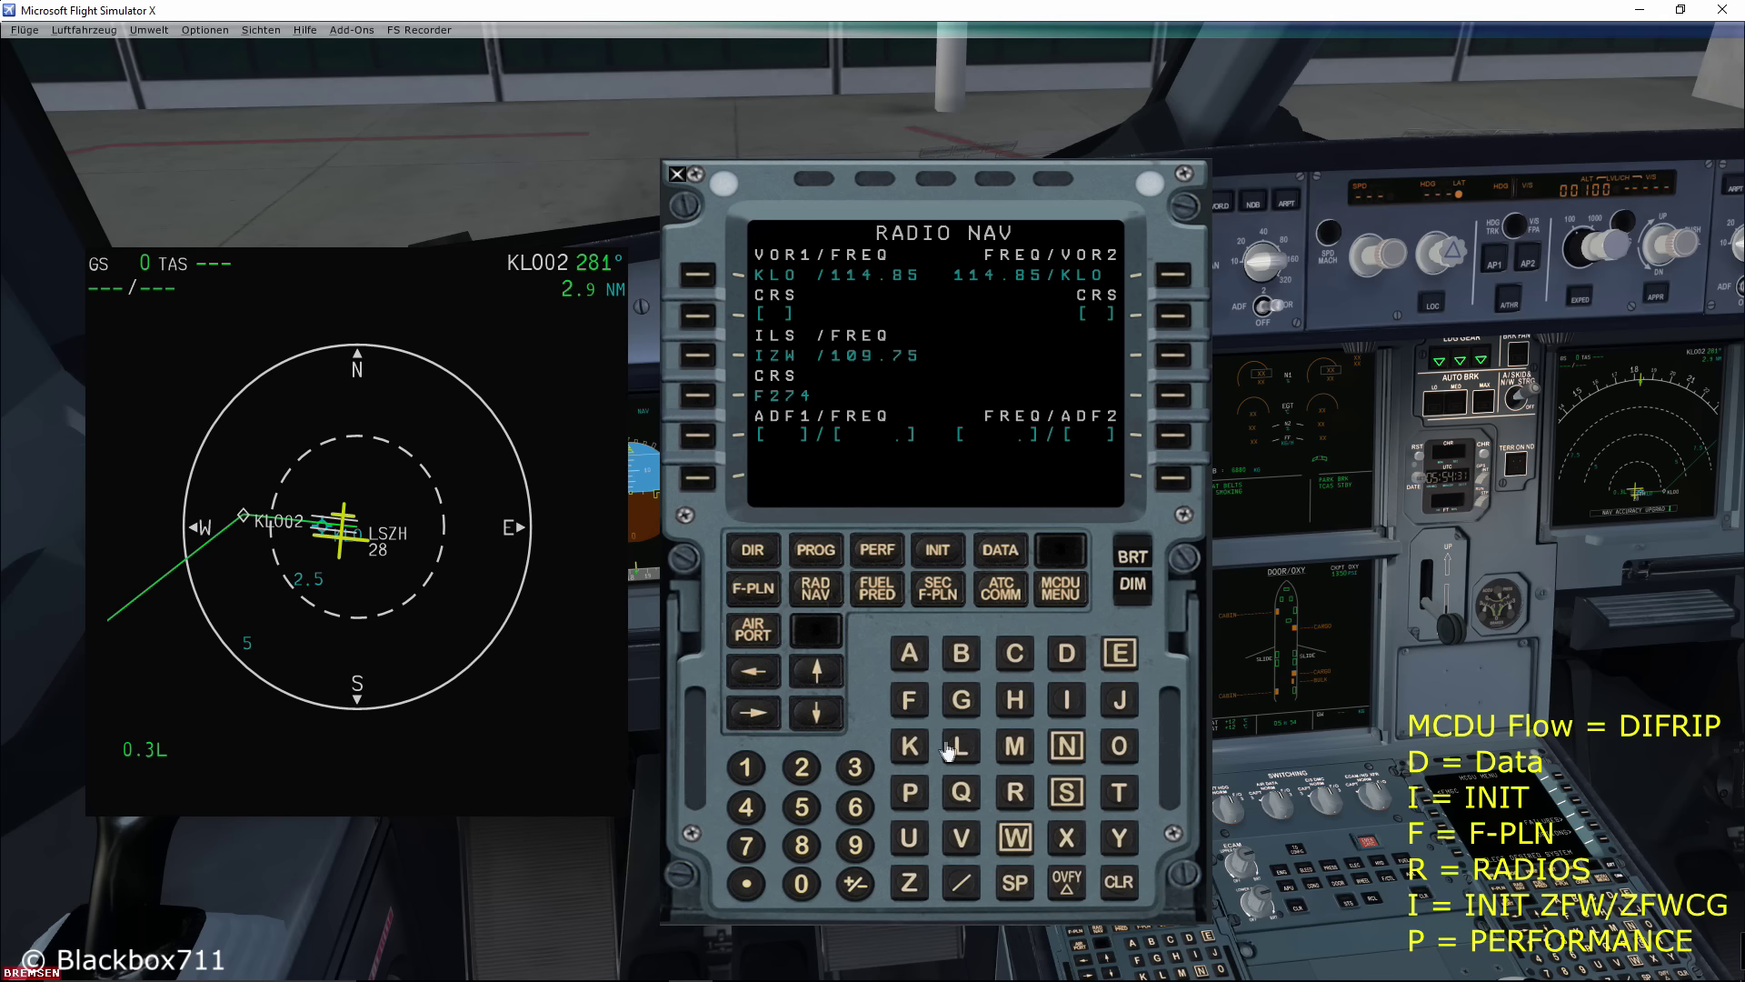
pyautogui.click(1115, 750)
pyautogui.click(700, 275)
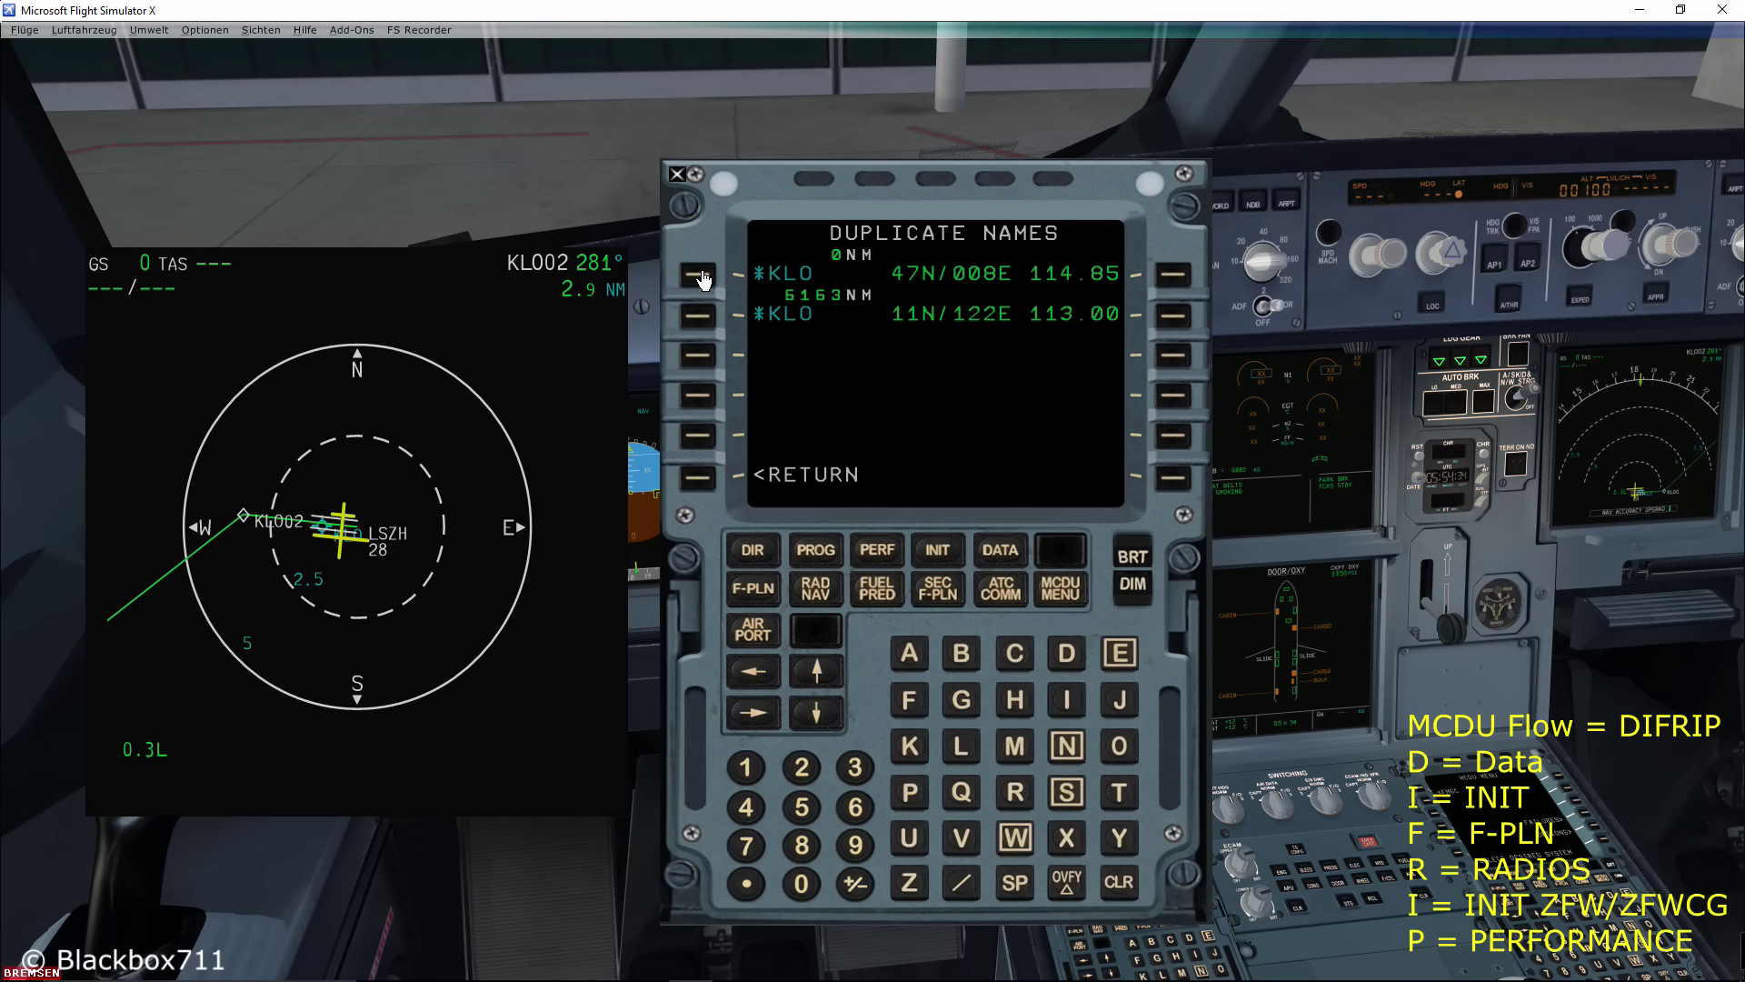
pyautogui.click(698, 275)
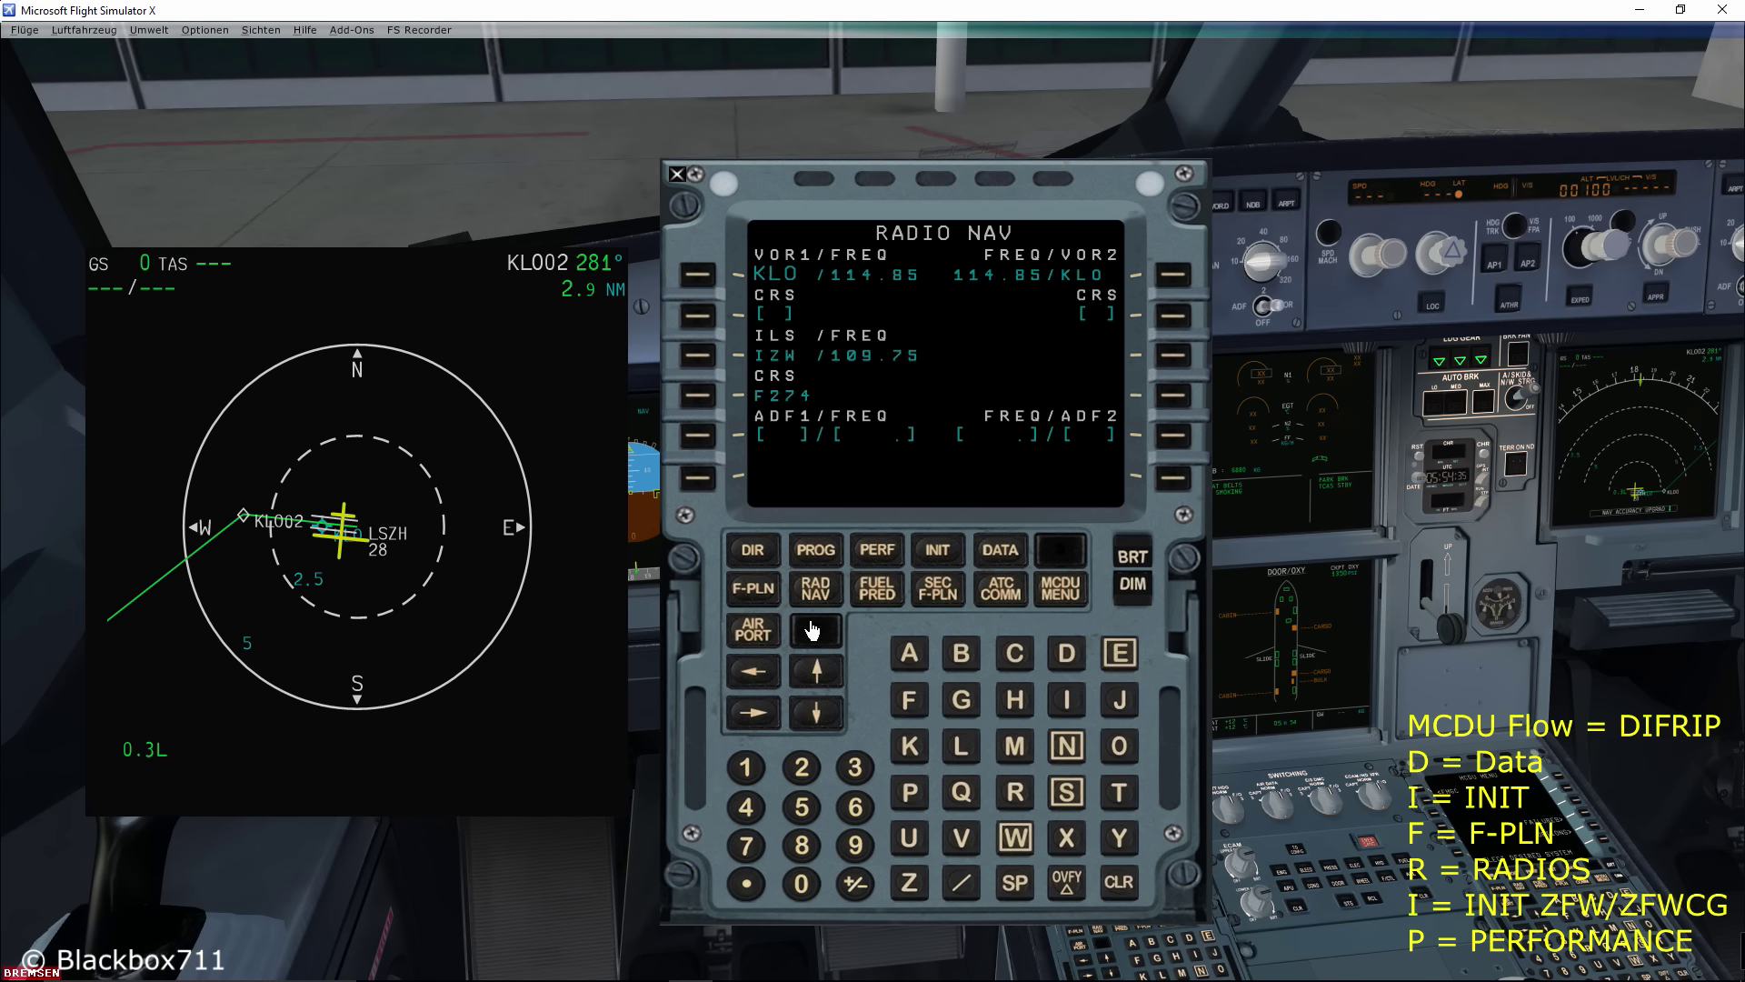
# - Tune VOR2 to WIL 116.90
pyautogui.moveTo(1089, 188); pyautogui.dragTo(866, 180)
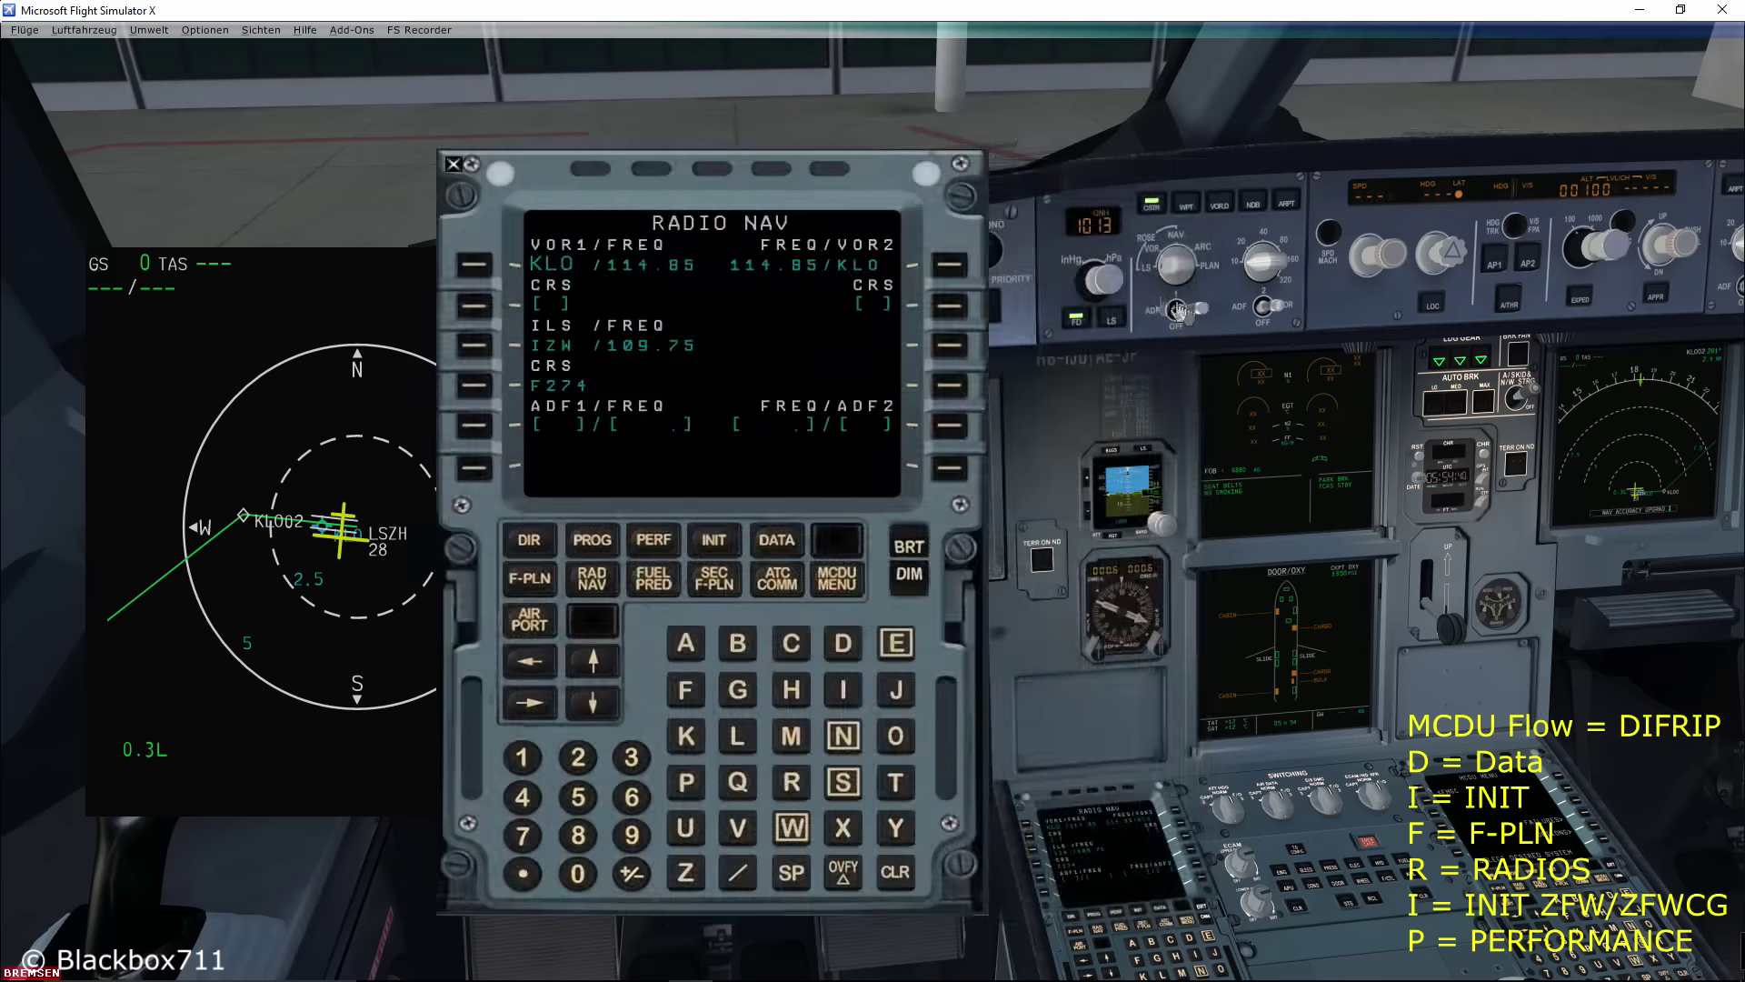
pyautogui.moveTo(553, 184); pyautogui.dragTo(905, 208)
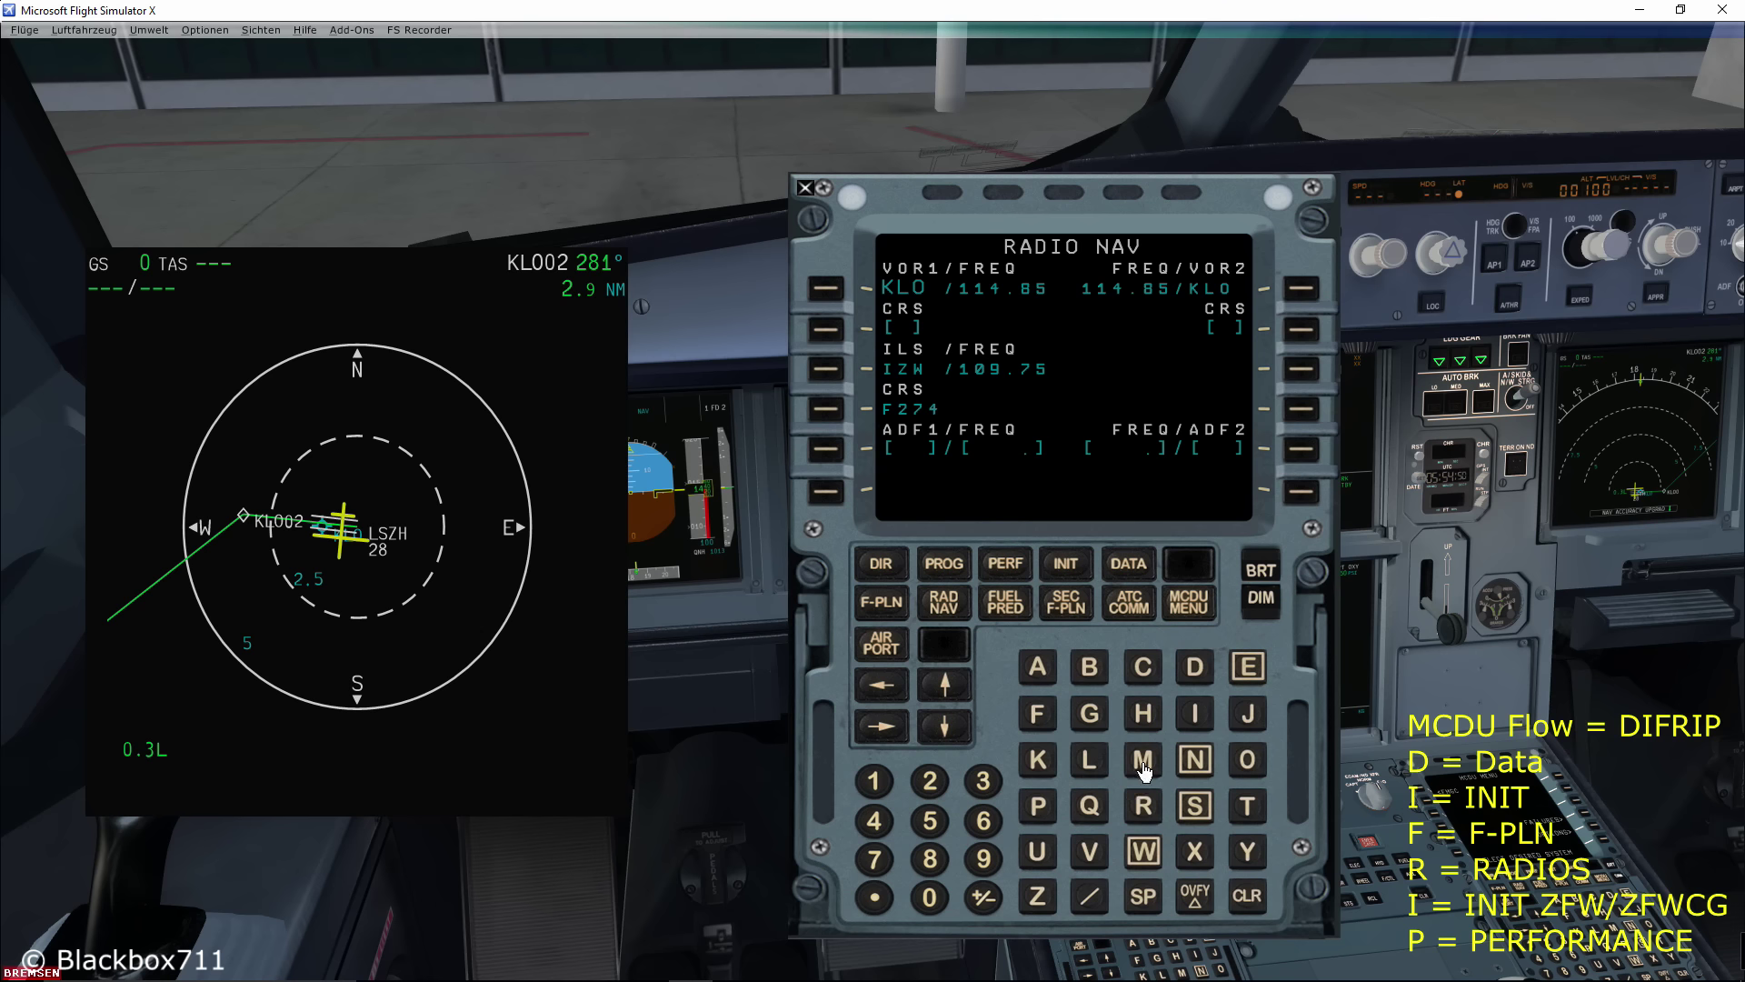
pyautogui.click(1143, 851)
pyautogui.click(1195, 713)
pyautogui.click(1089, 759)
pyautogui.click(1302, 288)
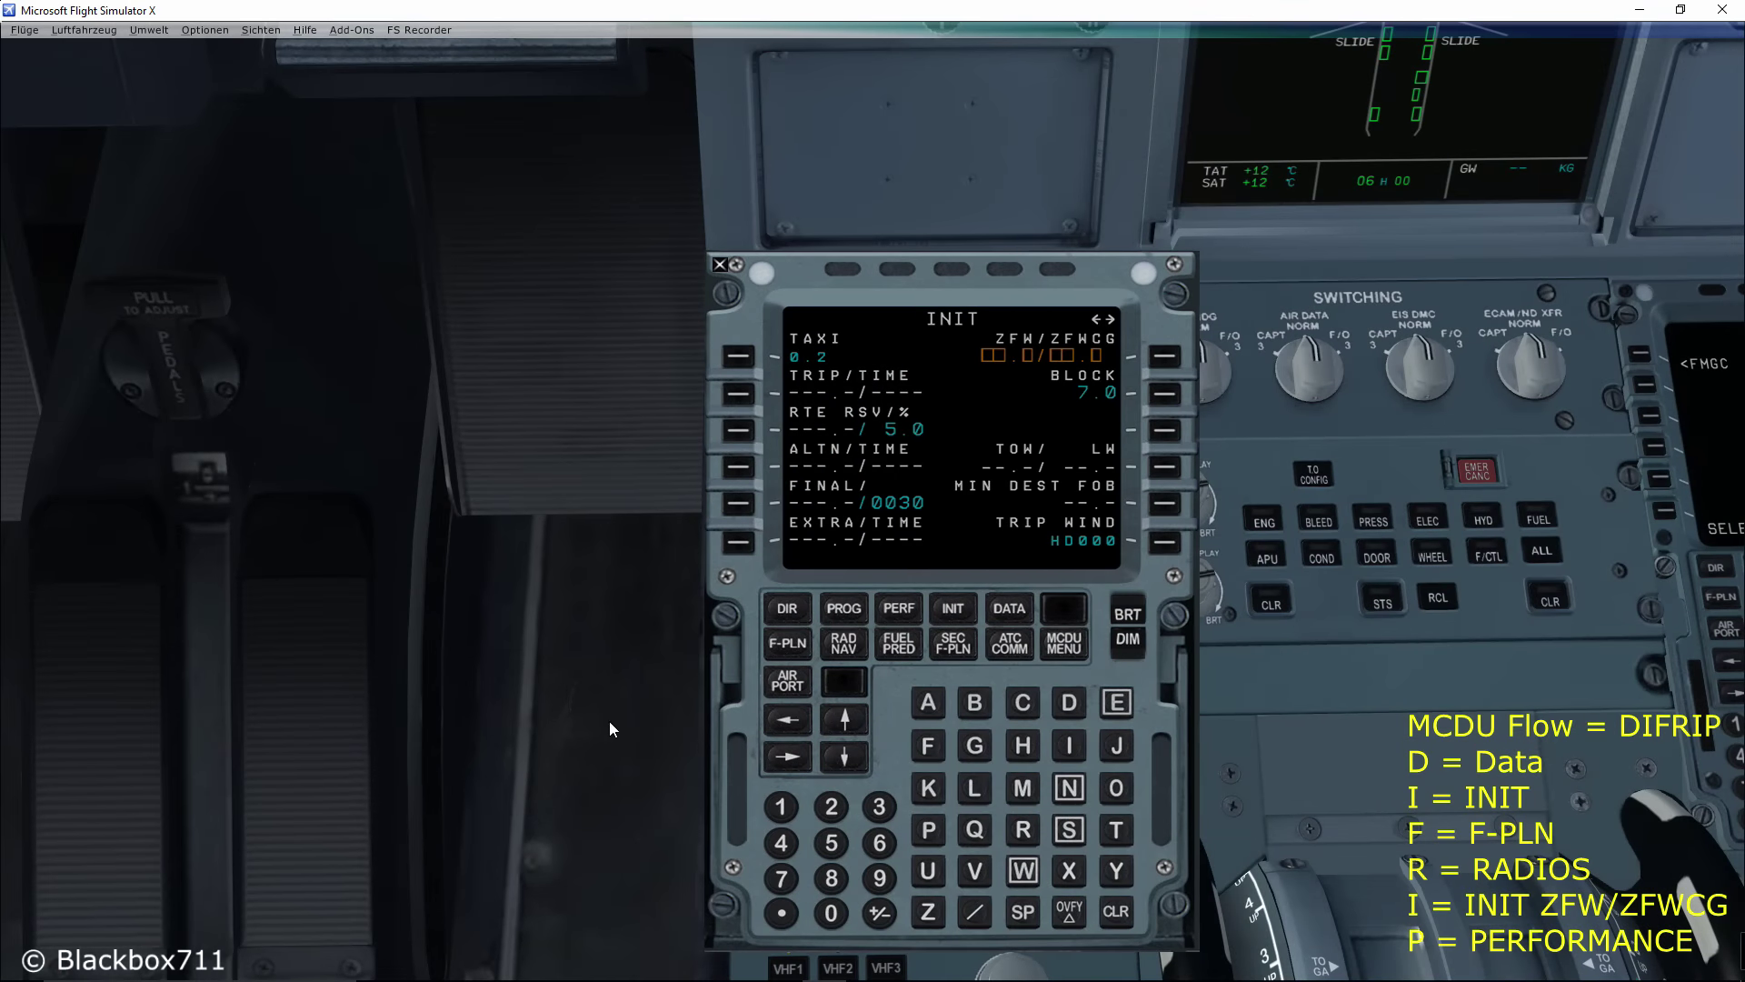
# - Enter zero-fuel weight and CG 57.0/27.3 on INIT B
pyautogui.click(831, 845)
pyautogui.click(780, 880)
pyautogui.click(781, 914)
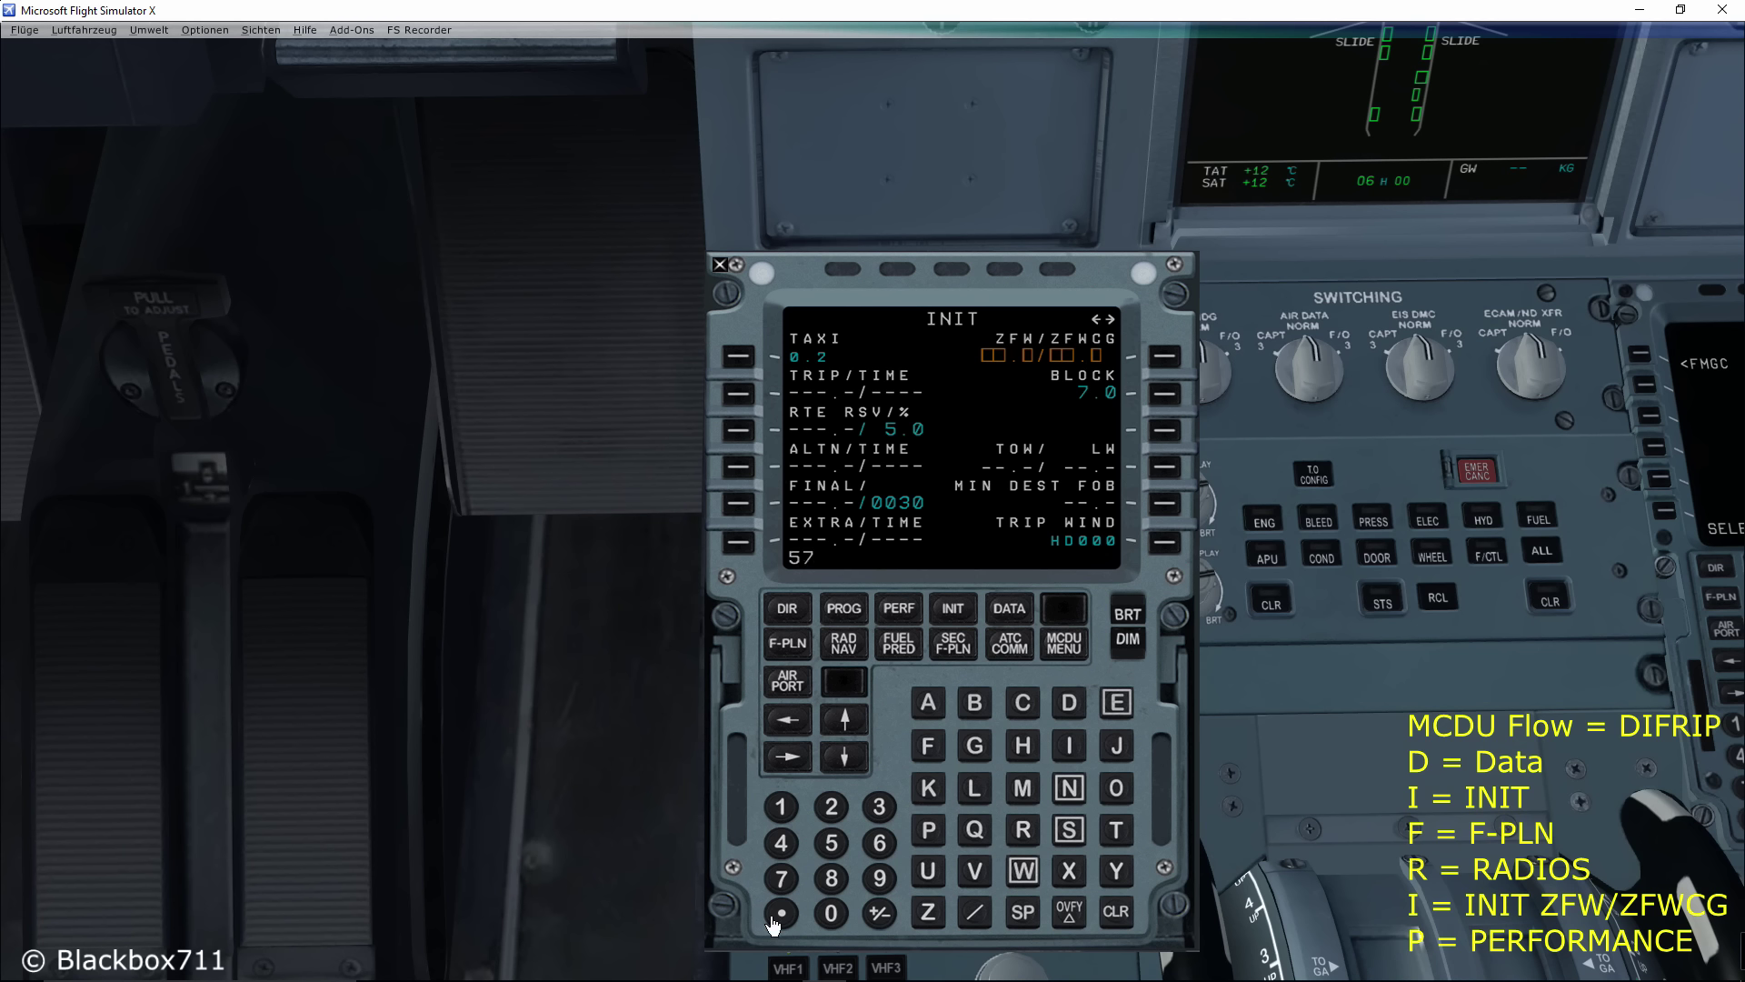
pyautogui.click(829, 917)
pyautogui.click(978, 916)
pyautogui.click(831, 807)
pyautogui.click(781, 878)
pyautogui.click(783, 915)
pyautogui.click(879, 806)
pyautogui.click(1167, 359)
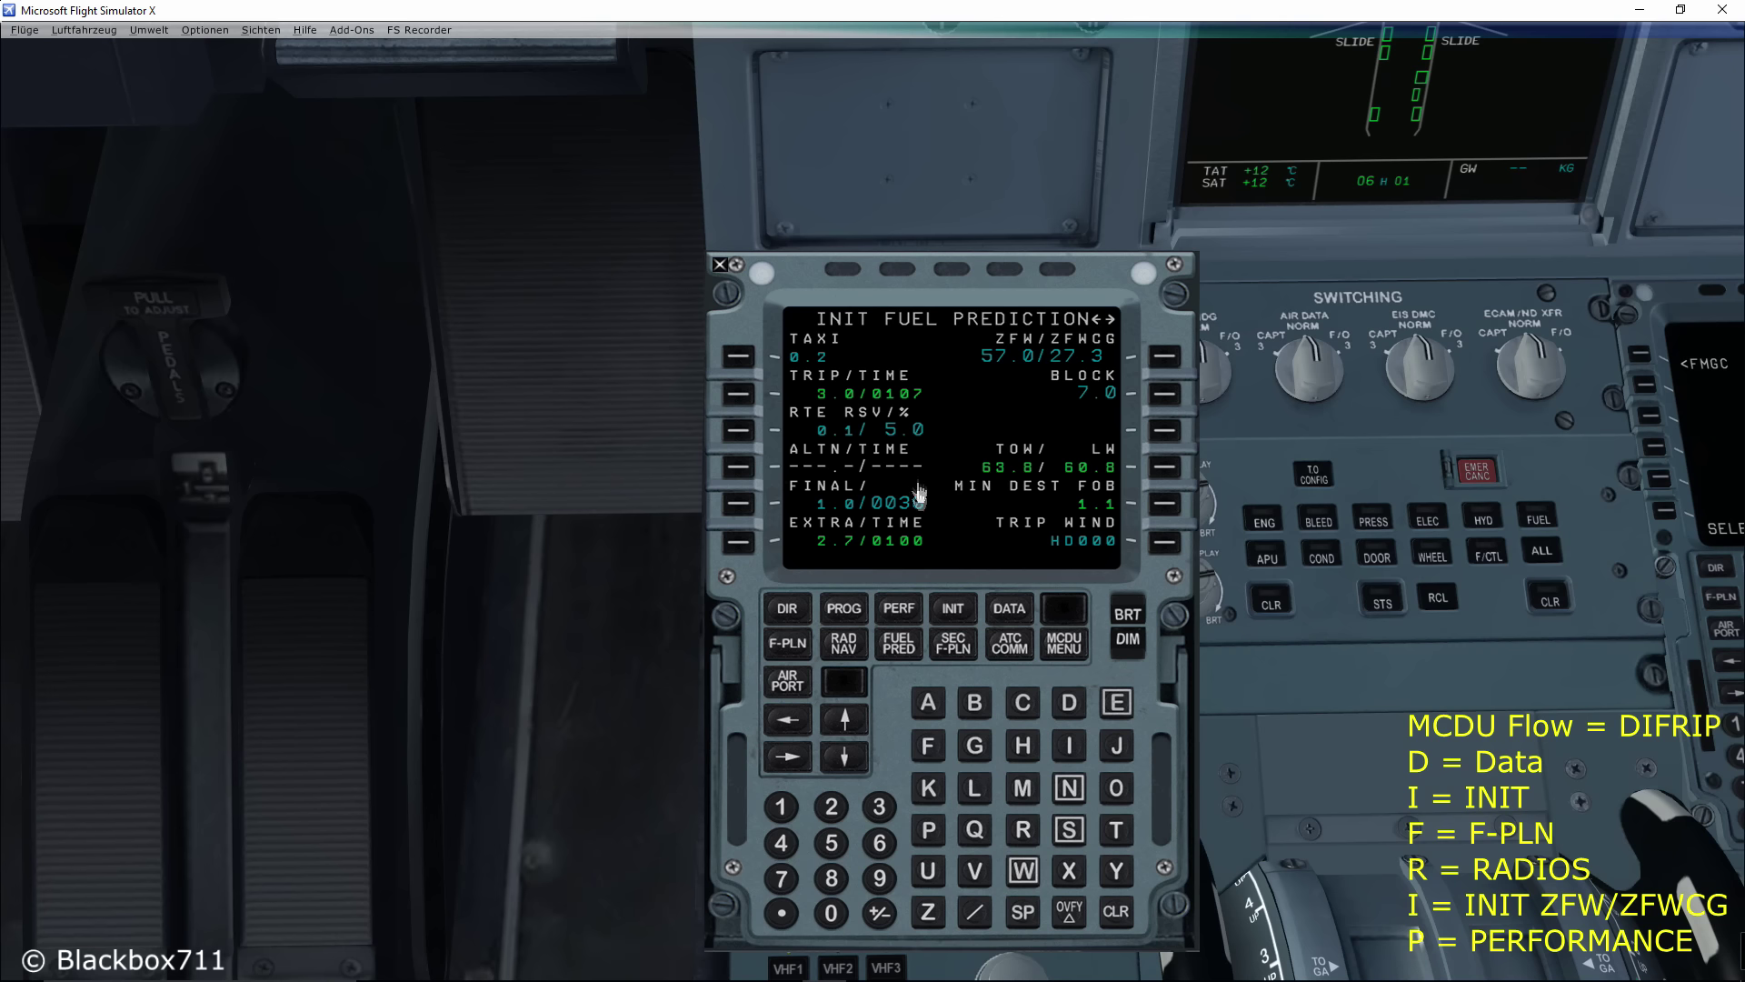
# - Set EGSS as the alternate airport on INIT A
pyautogui.click(789, 758)
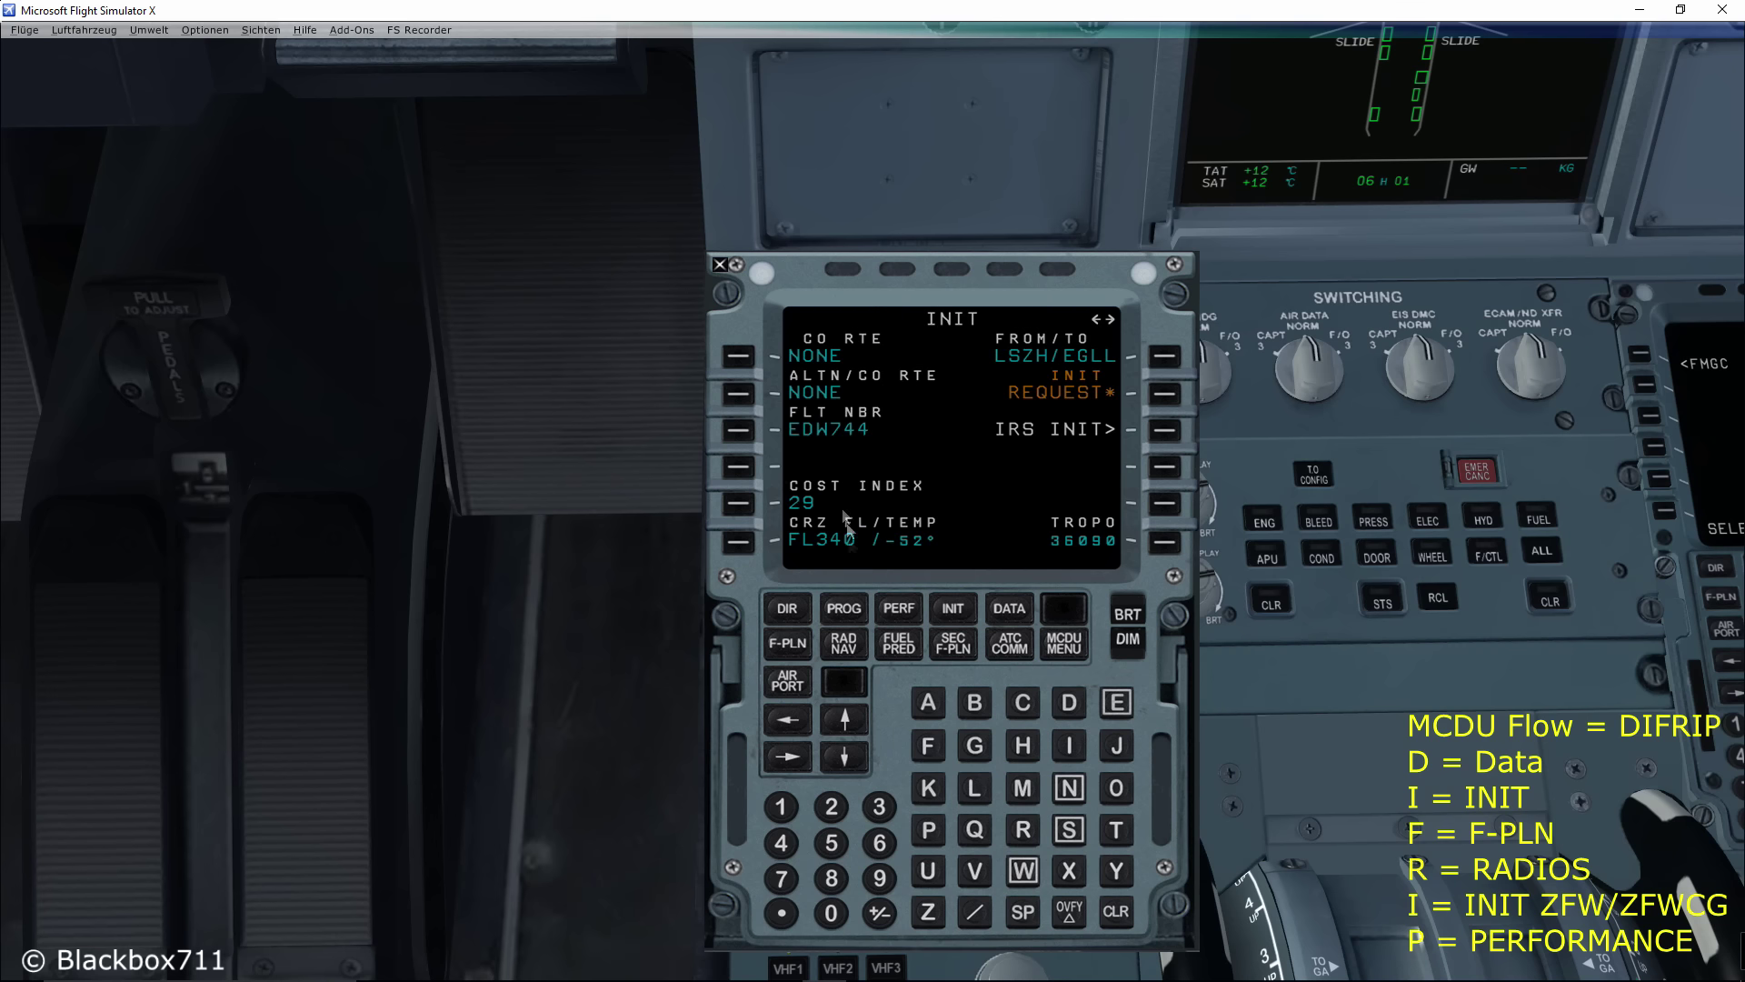
pyautogui.click(1116, 707)
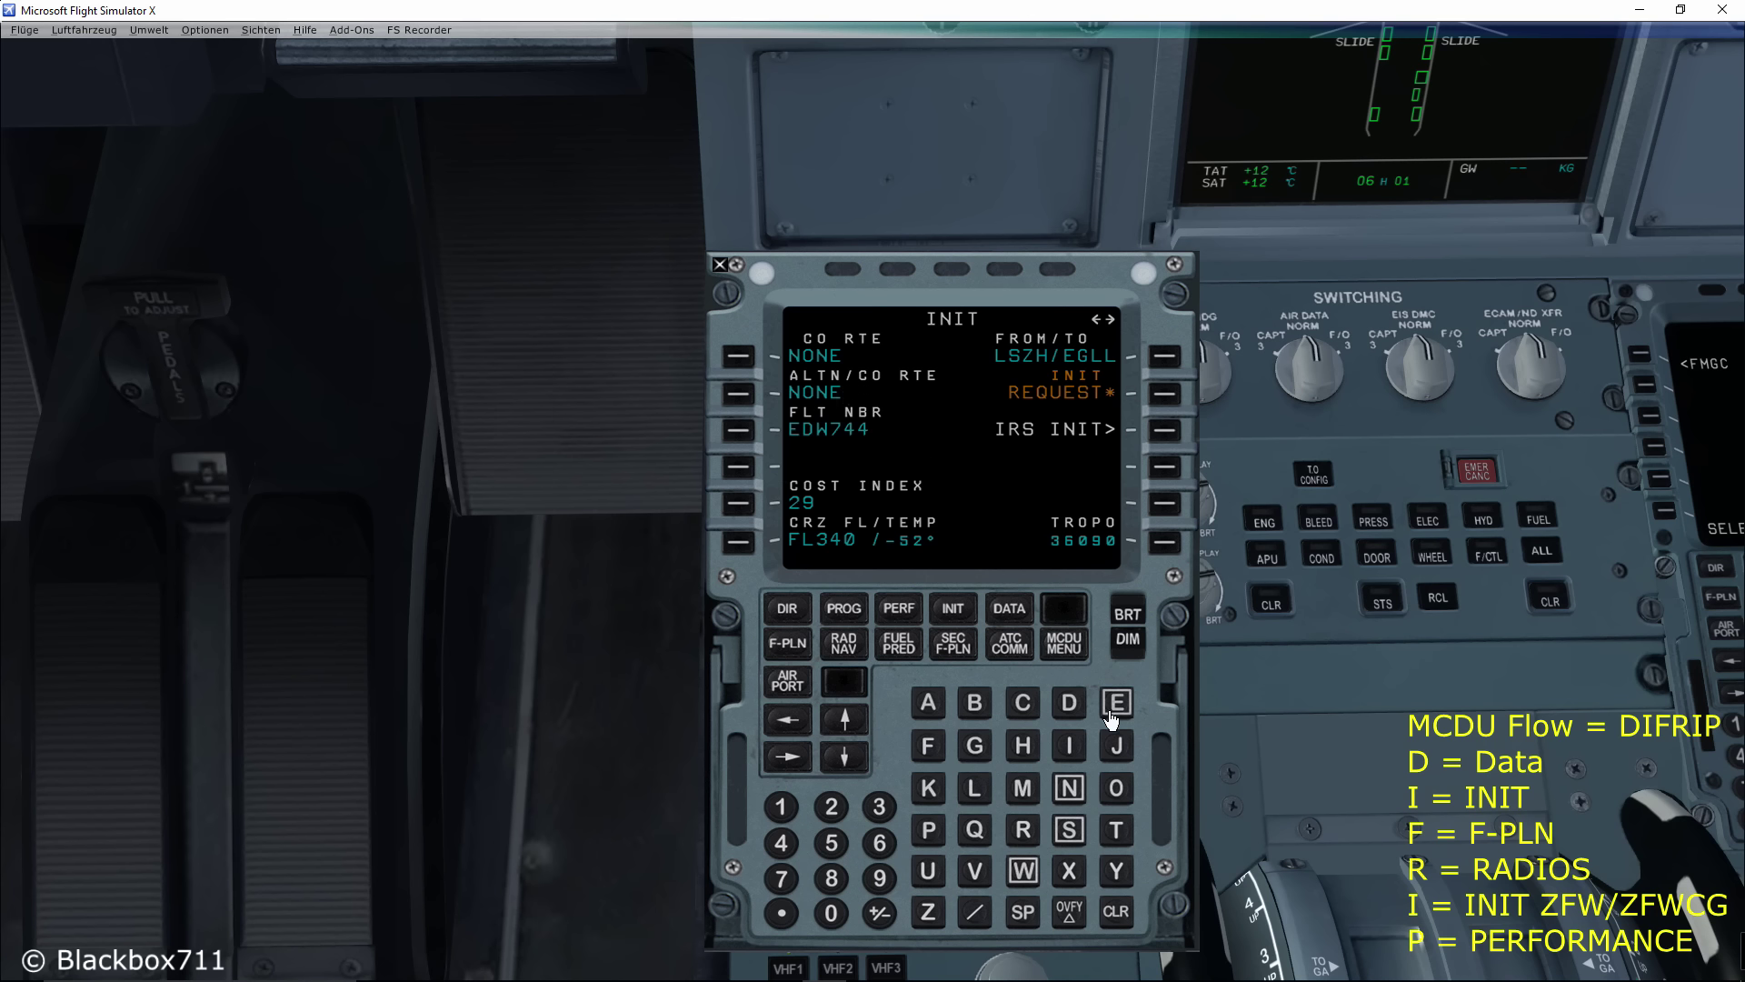
pyautogui.click(976, 746)
pyautogui.click(1069, 829)
pyautogui.click(1069, 829)
pyautogui.click(741, 393)
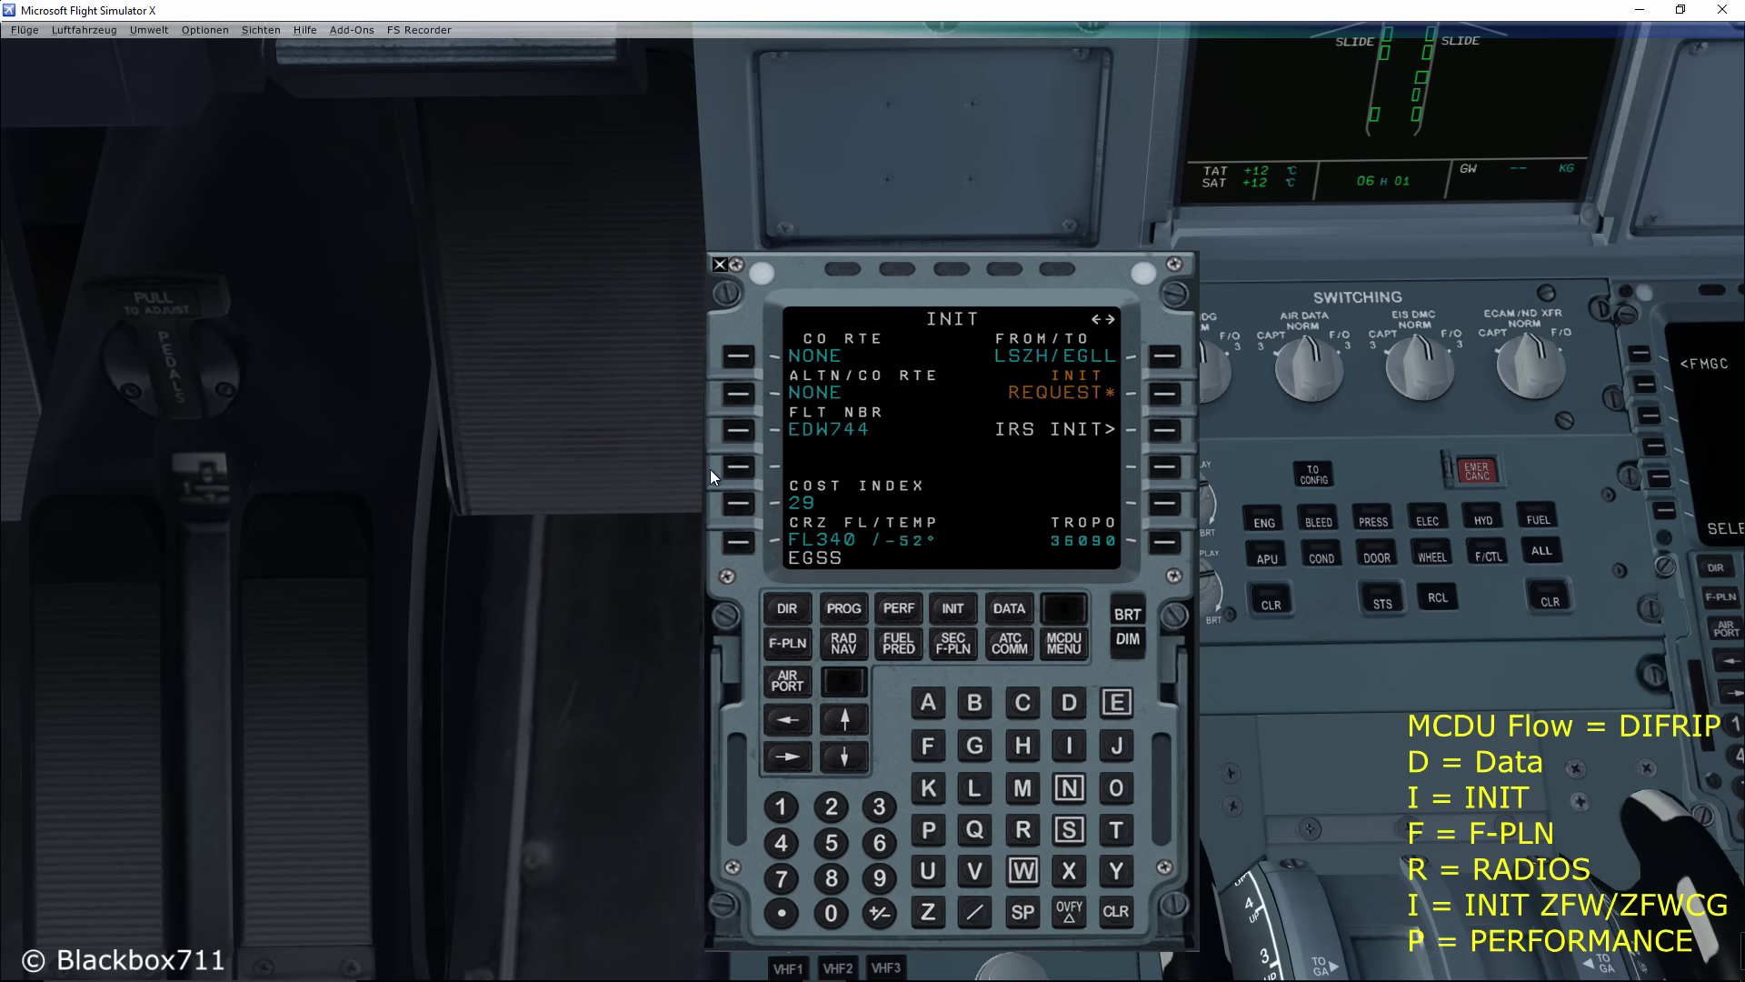
# - Enter a trip wind of HD030 on the fuel prediction page
pyautogui.click(798, 767)
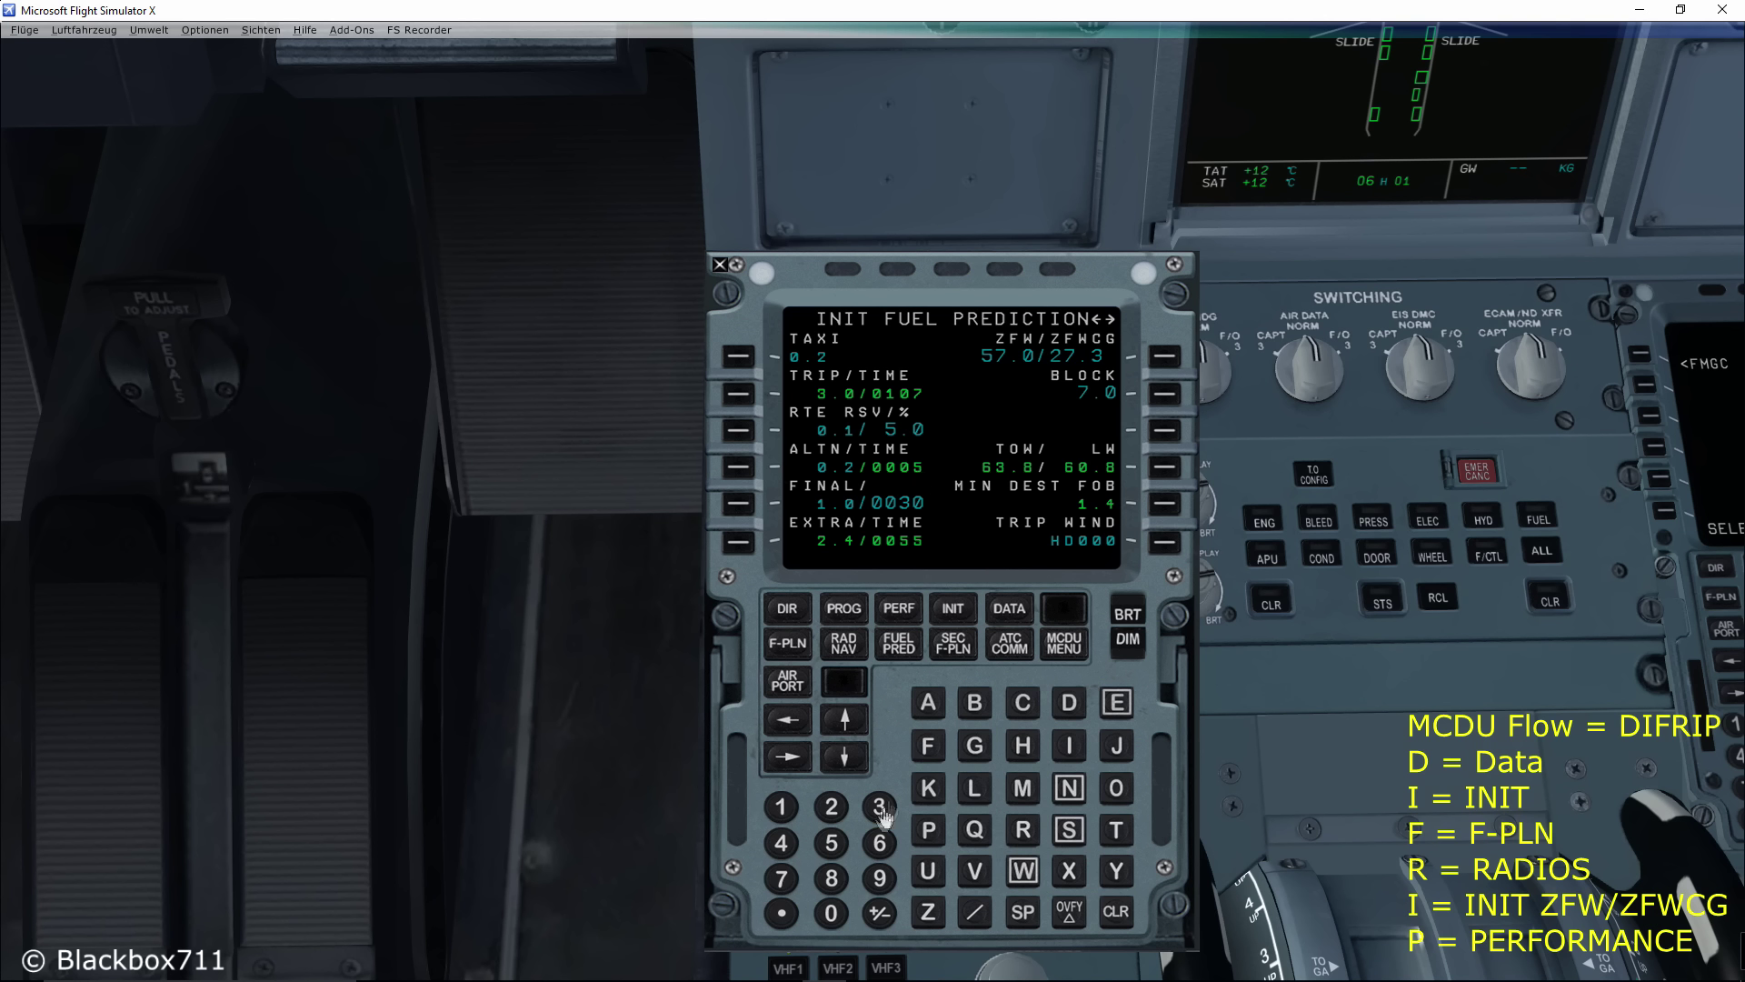
pyautogui.click(1023, 746)
pyautogui.click(887, 805)
pyautogui.click(829, 931)
pyautogui.click(1166, 546)
pyautogui.click(914, 616)
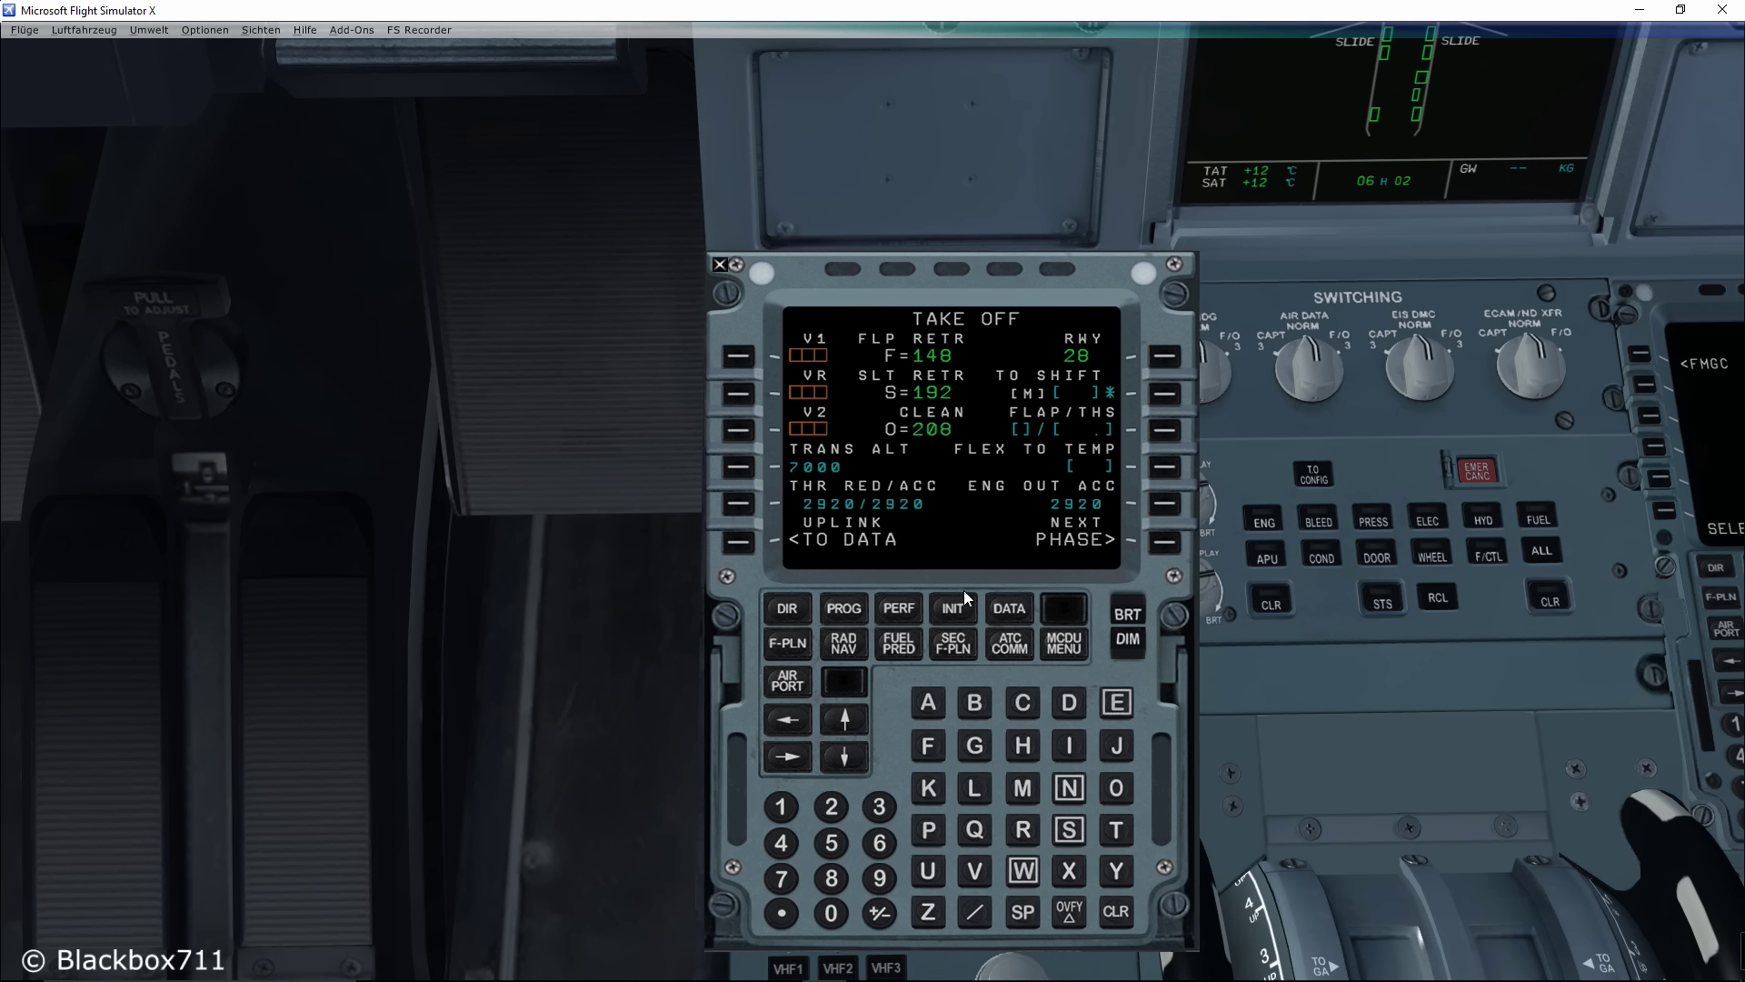
# - Set take-off flaps 1 and flex temperature 40
pyautogui.click(782, 807)
pyautogui.click(1165, 430)
pyautogui.click(781, 843)
pyautogui.click(831, 913)
# - Enter take-off speeds V1 137, VR 137 and V2 138
pyautogui.click(741, 364)
pyautogui.click(738, 358)
pyautogui.write('137')
pyautogui.click(737, 397)
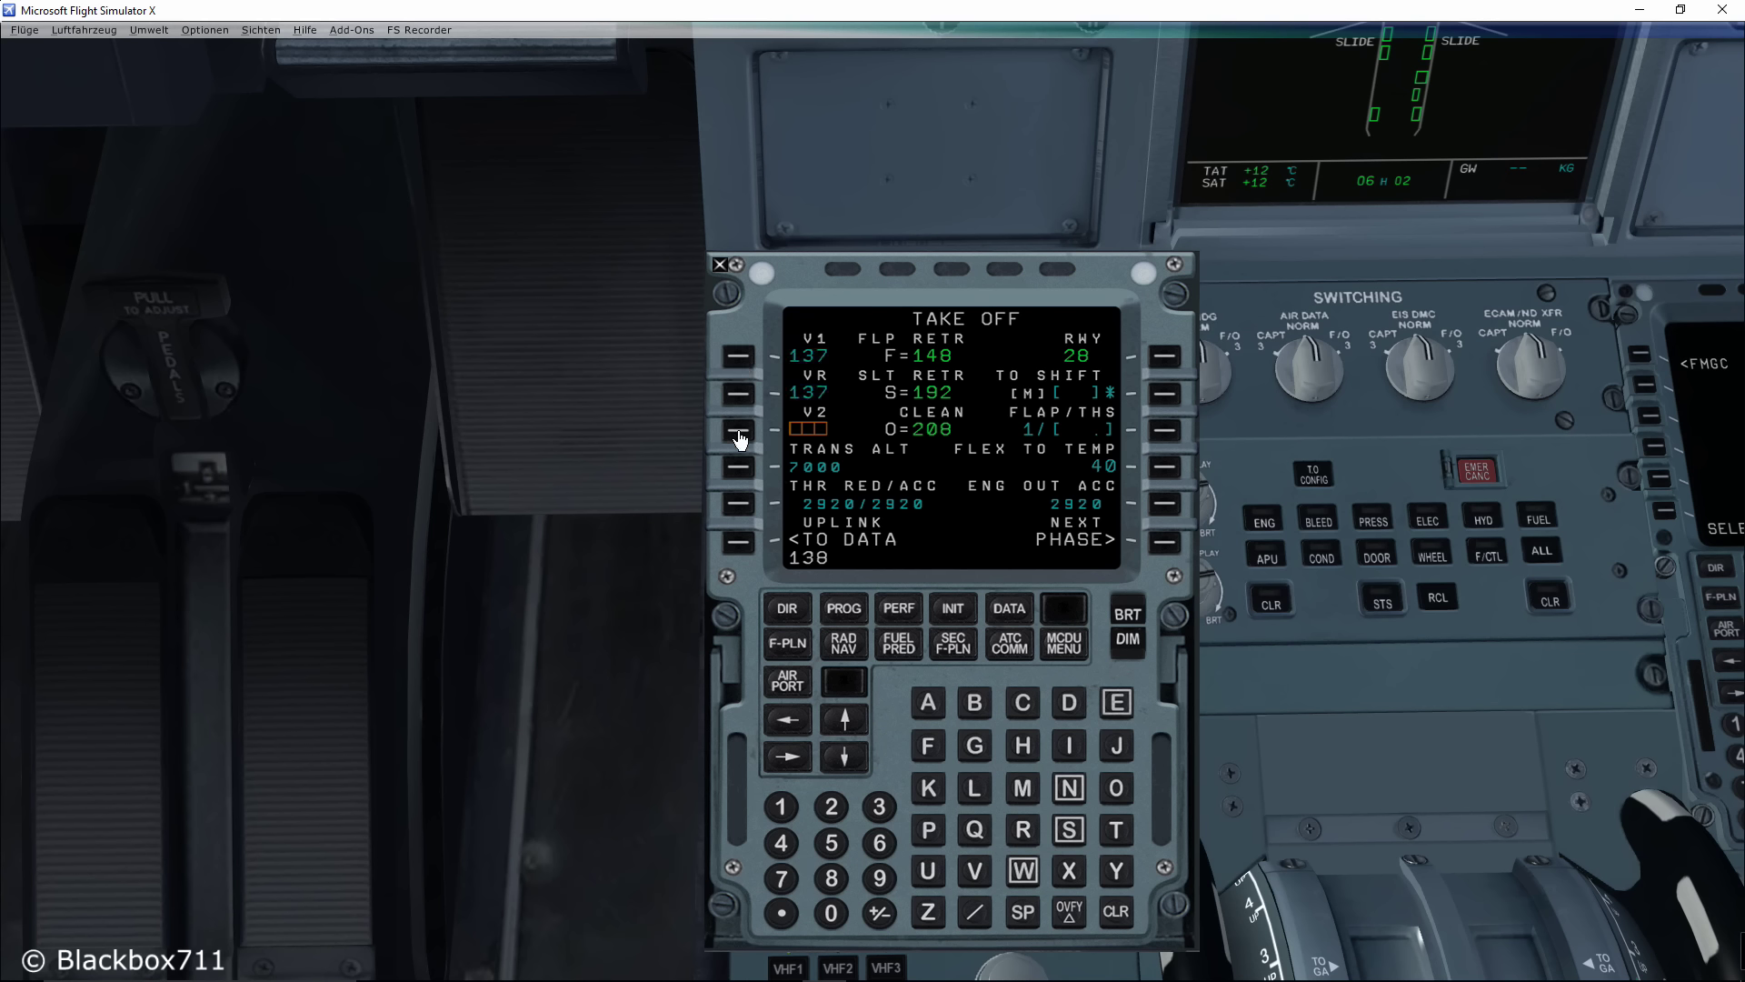
pyautogui.write('138')
pyautogui.click(738, 431)
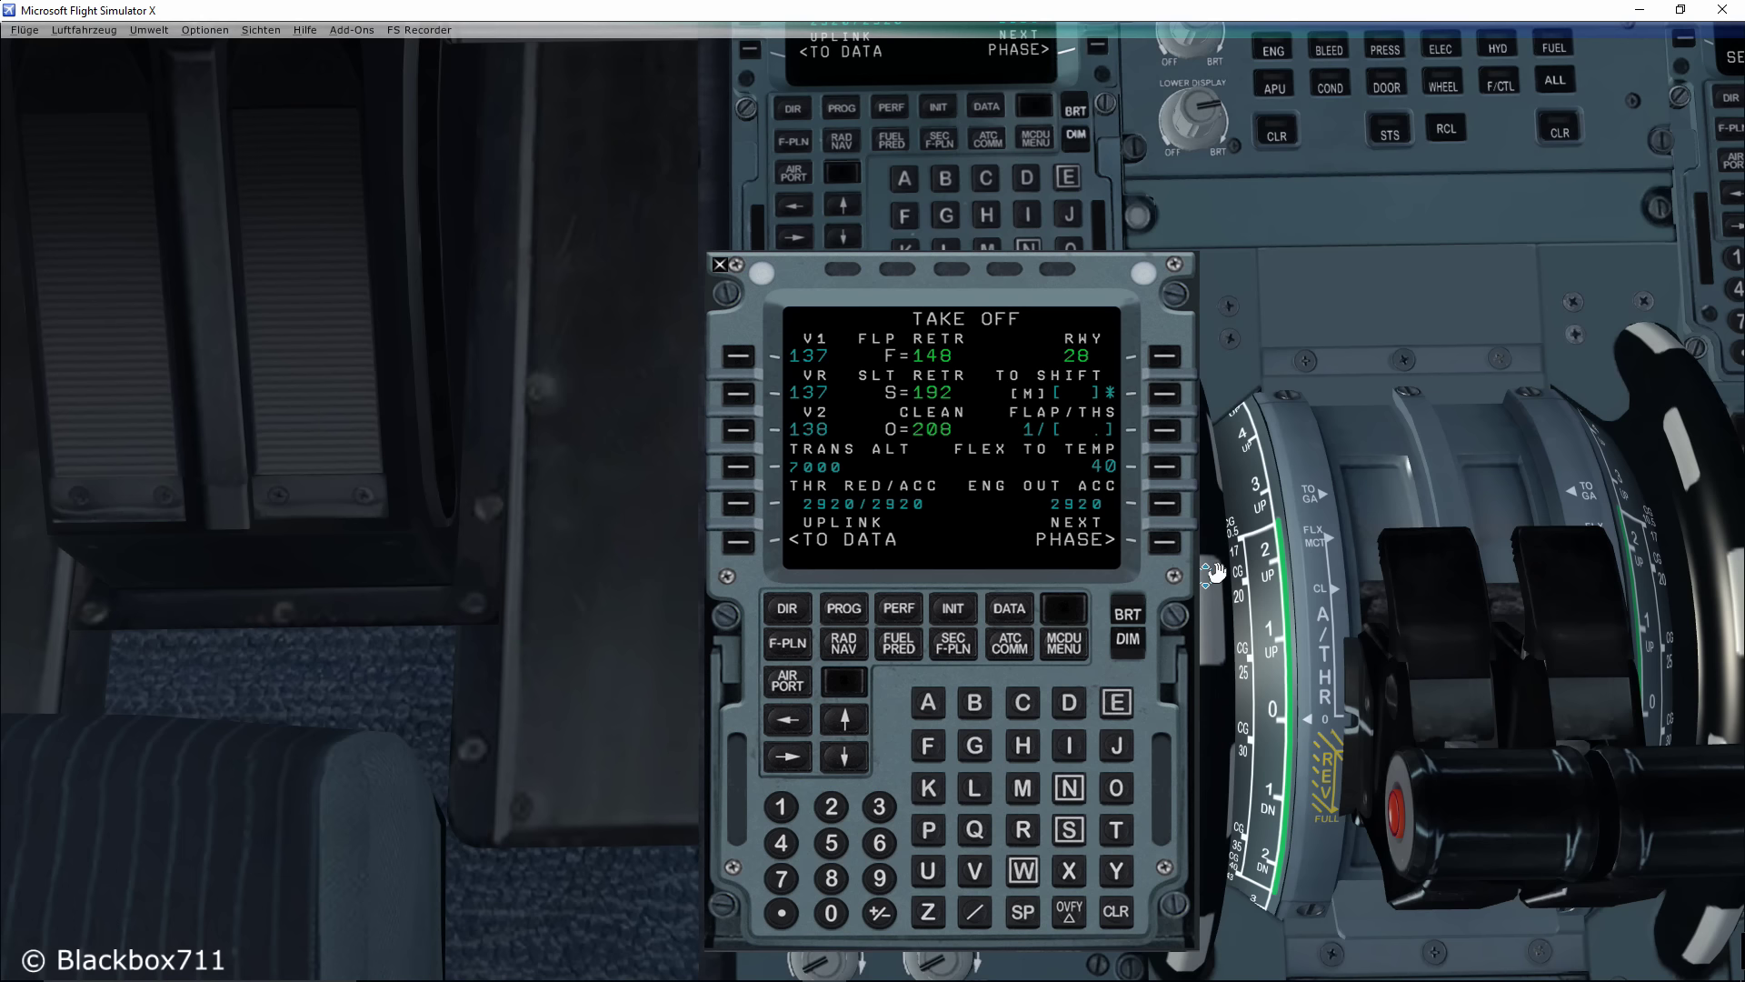
pyautogui.click(1057, 648)
pyautogui.click(1164, 503)
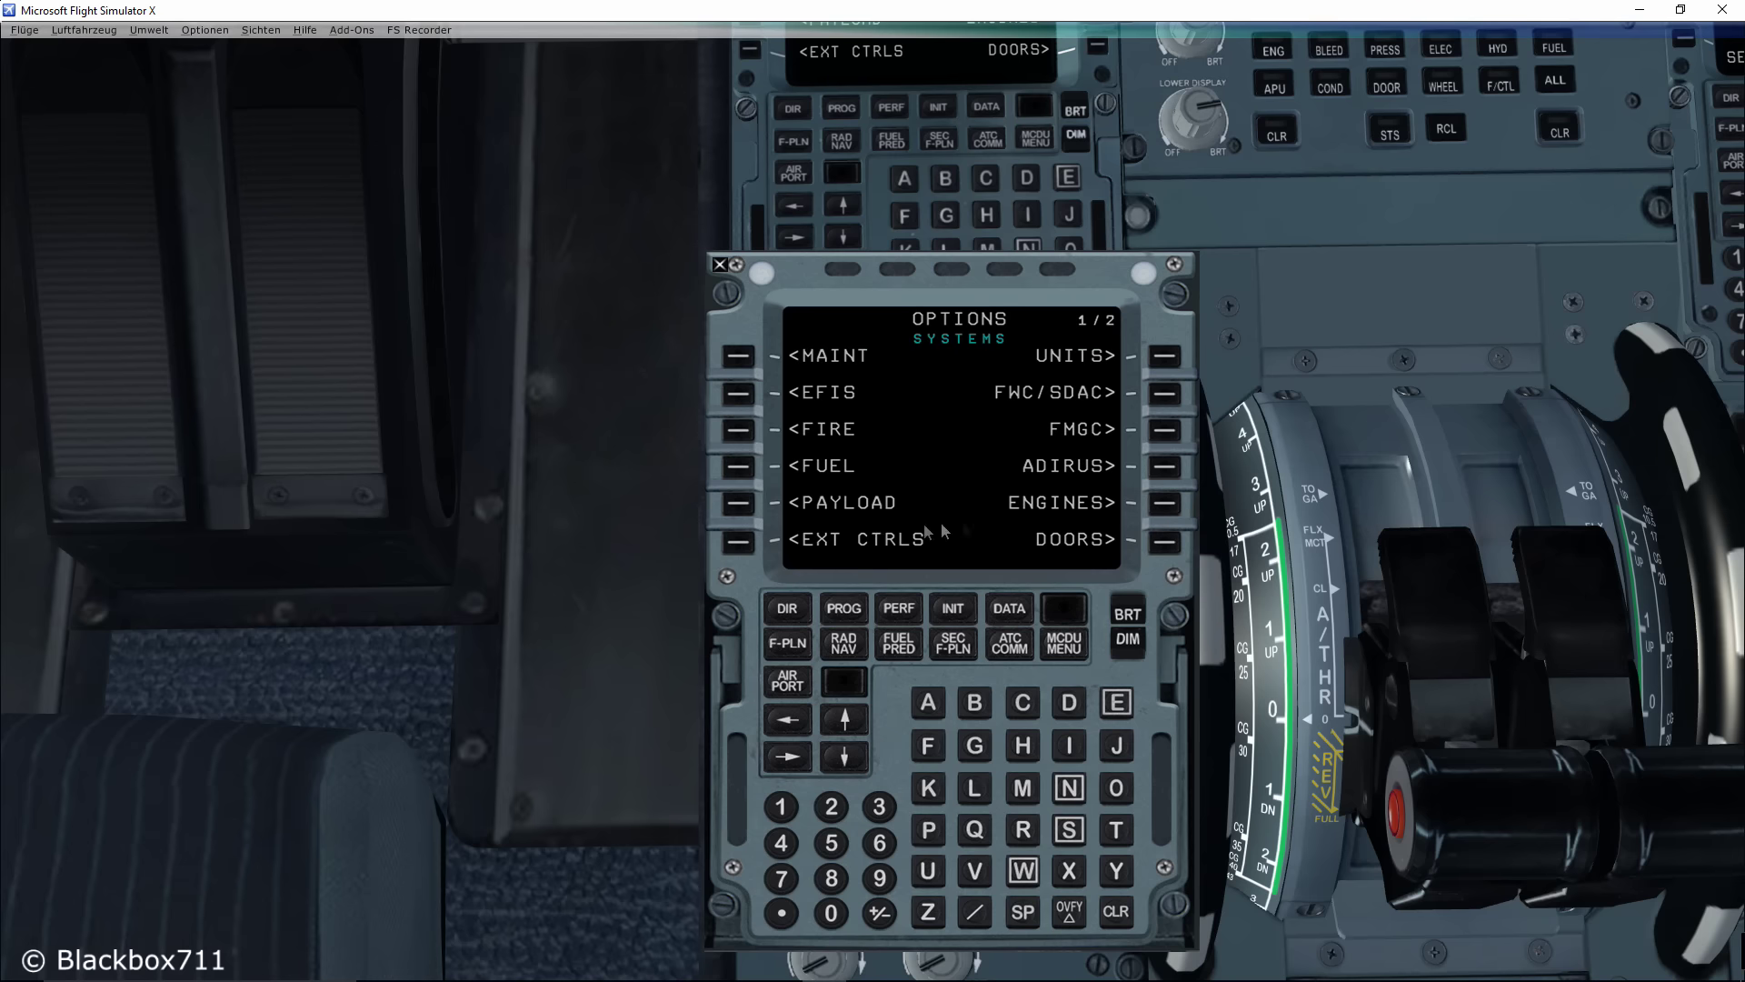
pyautogui.click(739, 503)
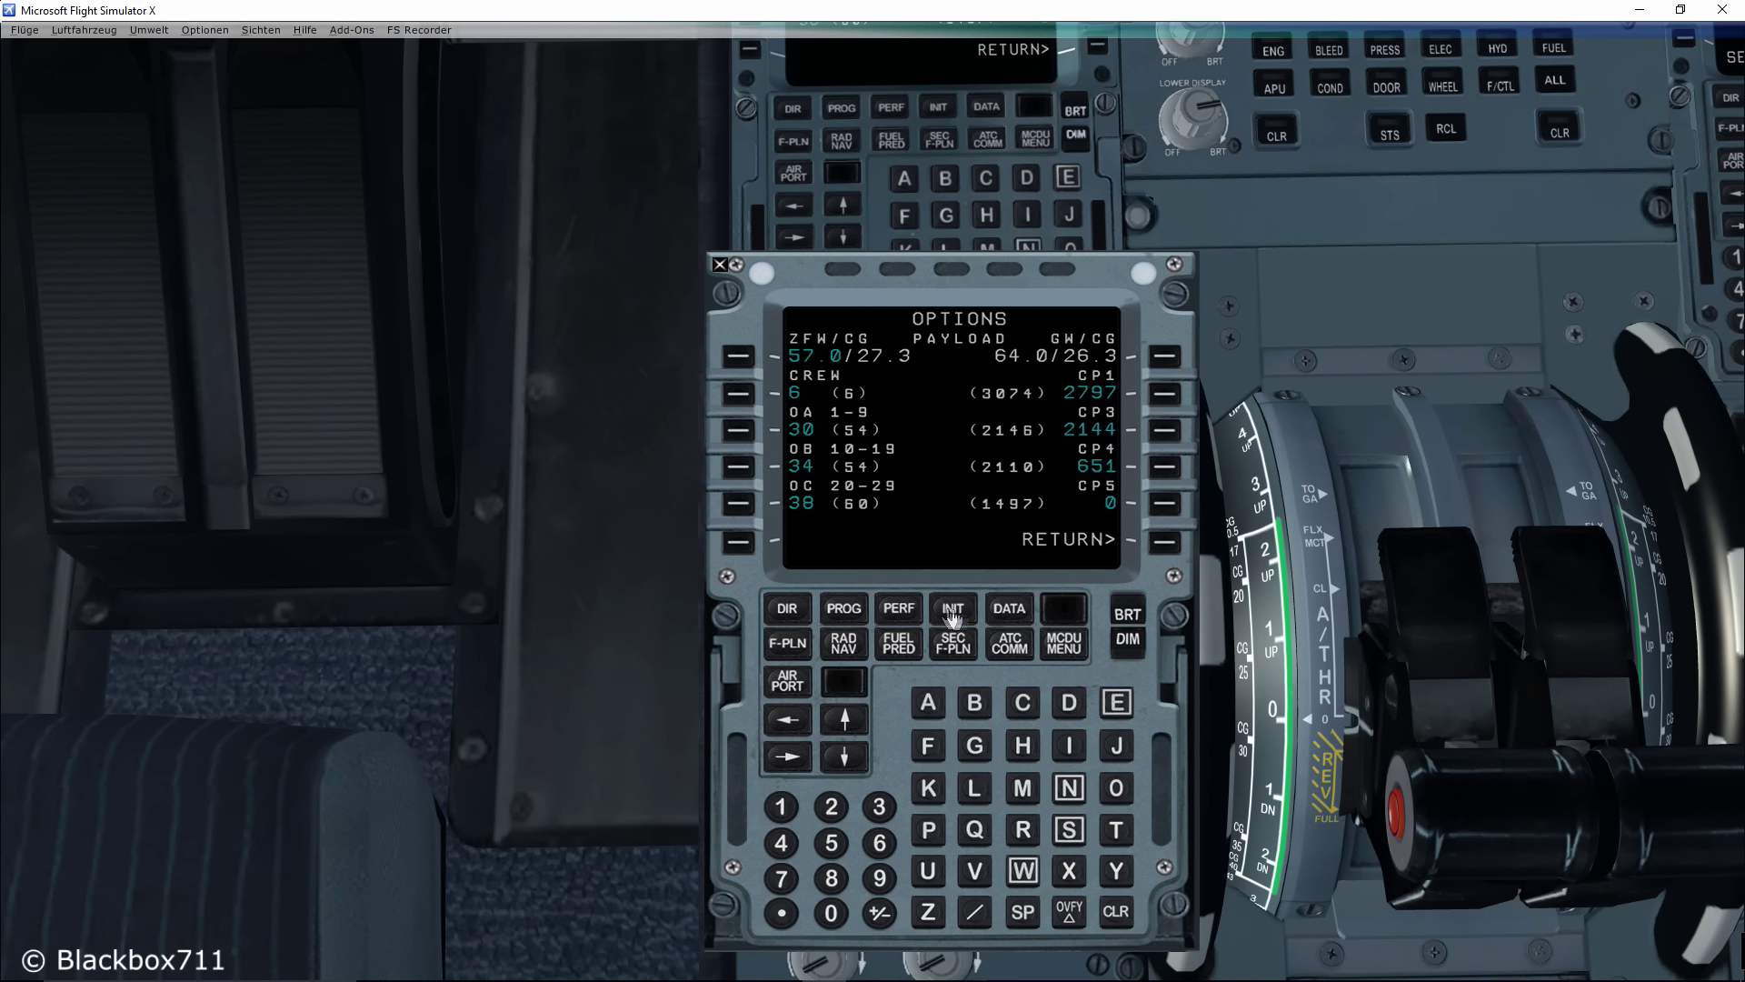
pyautogui.click(899, 608)
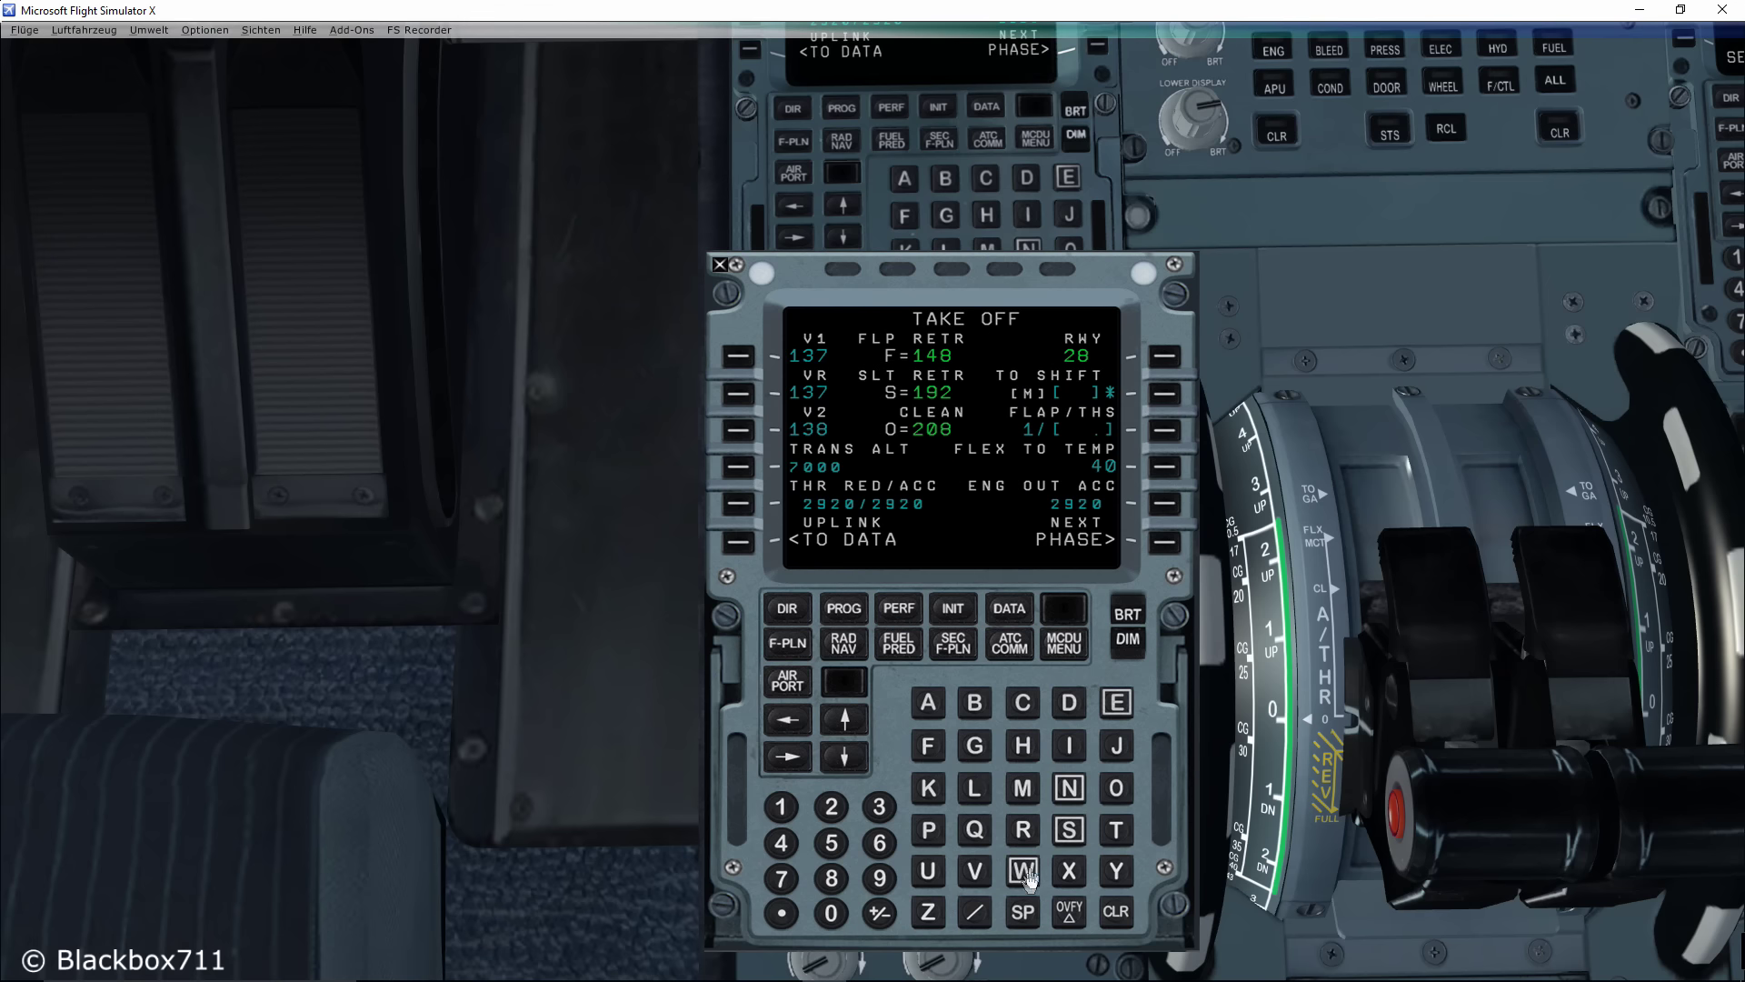
pyautogui.click(974, 912)
# - Enter trim UP0.5 into FLAP/THS so it reads 1/UP0.5
pyautogui.click(928, 871)
pyautogui.click(929, 830)
pyautogui.click(831, 913)
pyautogui.click(781, 913)
pyautogui.write('5')
pyautogui.click(1165, 430)
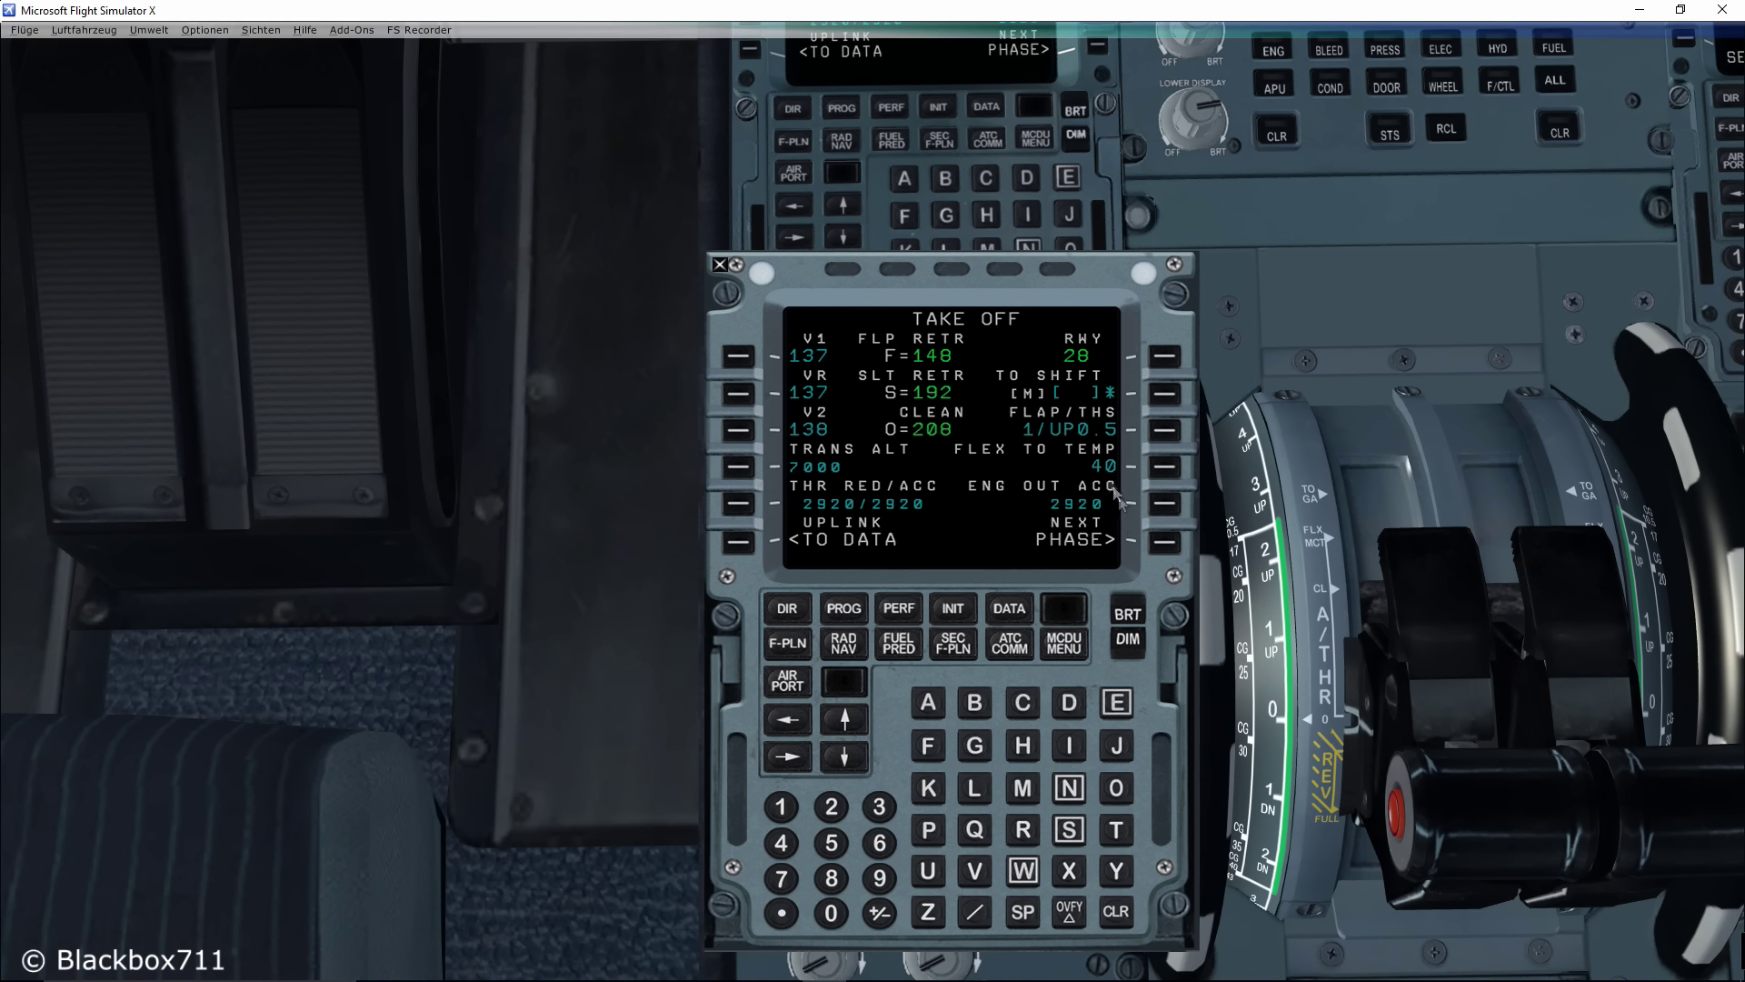